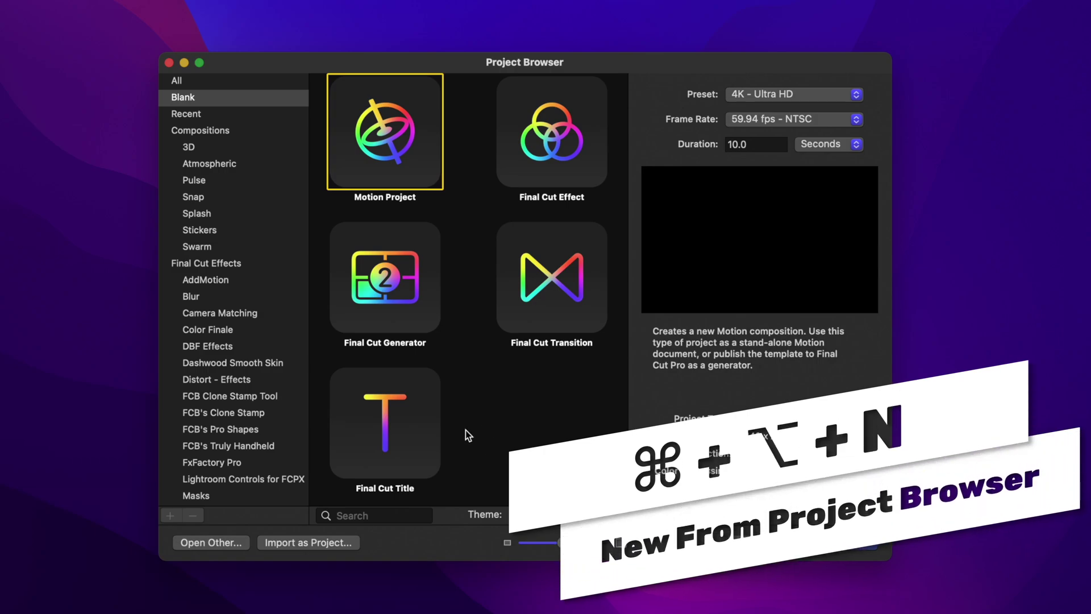
# Create a new 4K, 59.94 fps Final Cut Title project with a 10.0-second duration
pyautogui.click(431, 434)
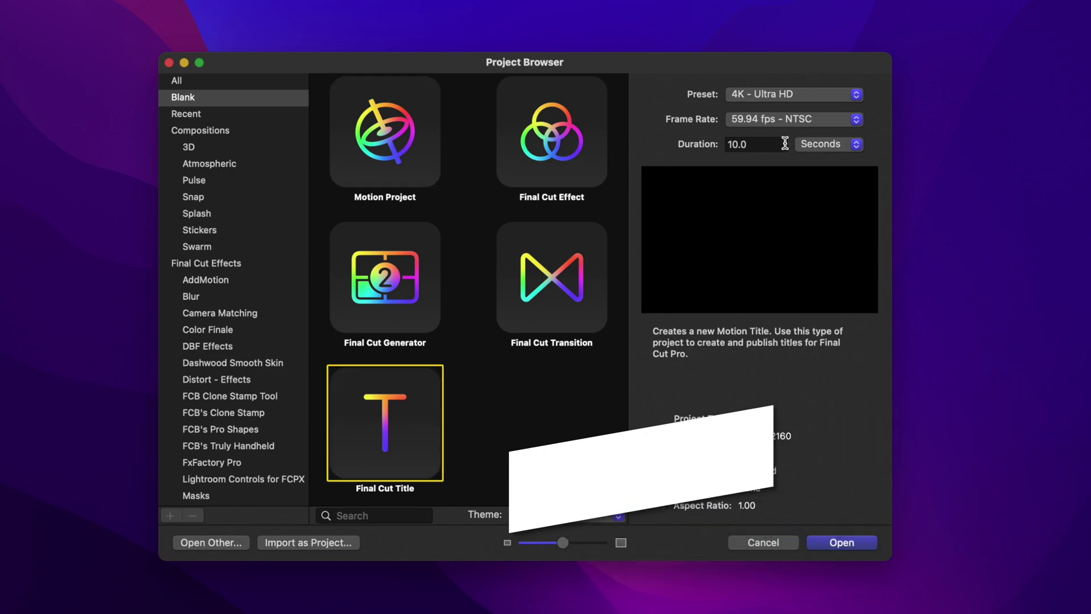
pyautogui.click(785, 143)
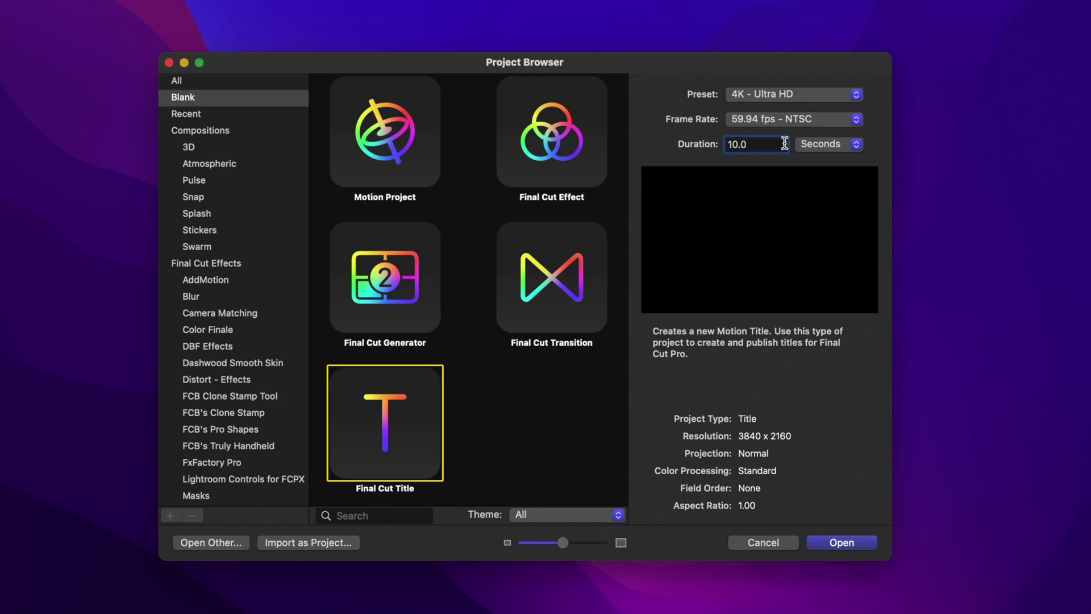
pyautogui.click(852, 544)
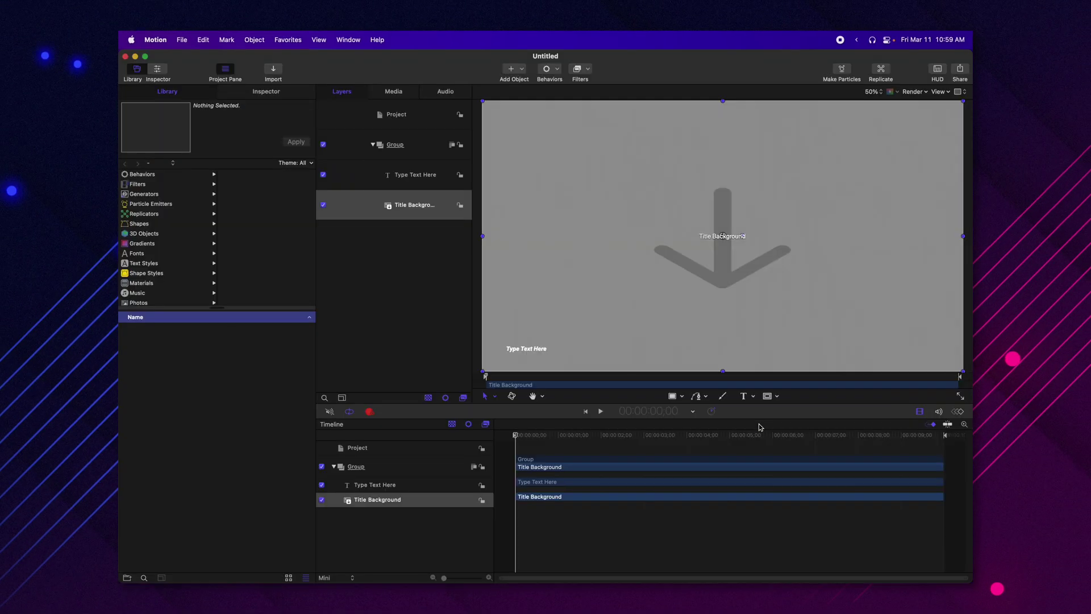
# Delete the Type Text Here layer, add a Camera, and switch the group to 3D
pyautogui.click(418, 176)
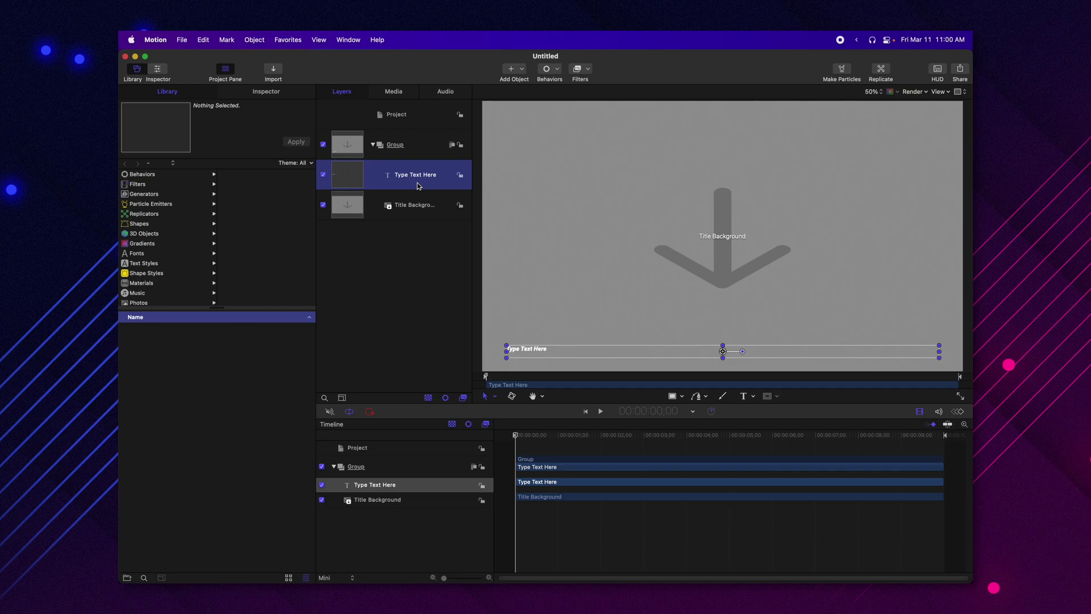
pyautogui.press('Delete')
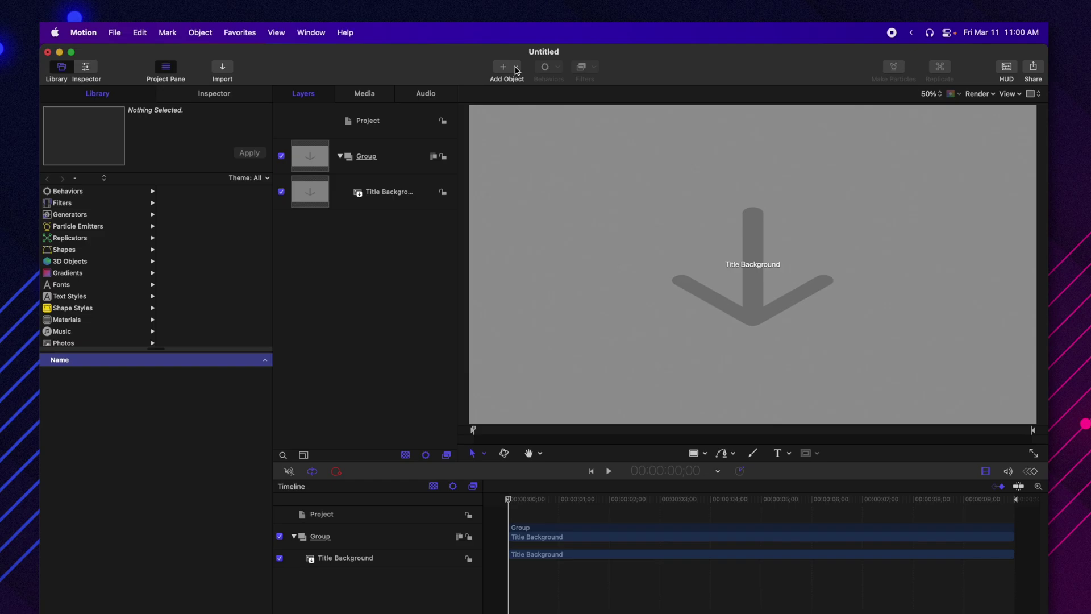
pyautogui.click(516, 68)
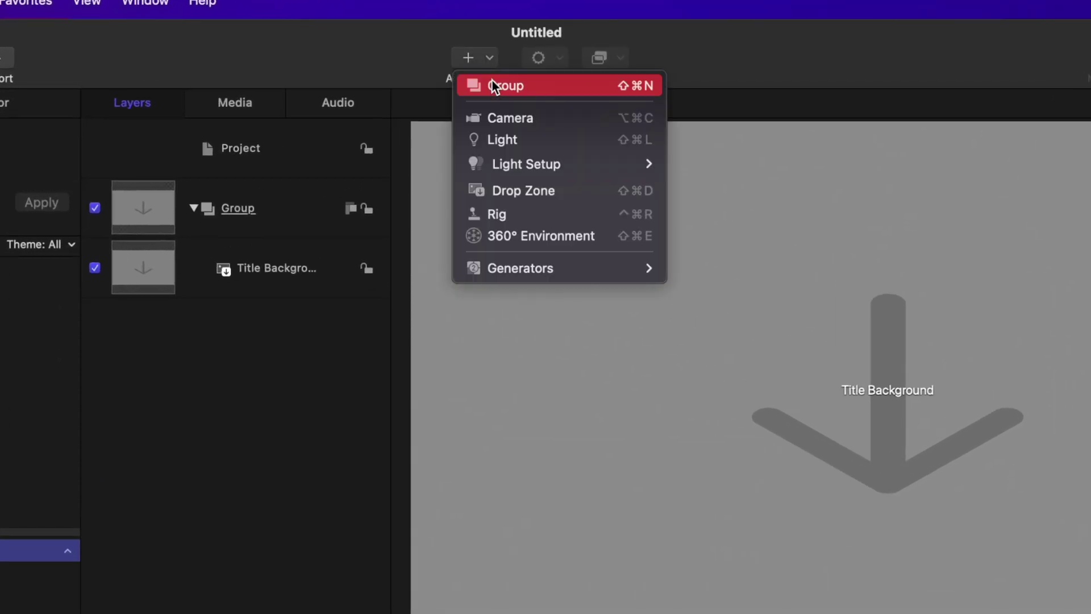
pyautogui.click(494, 119)
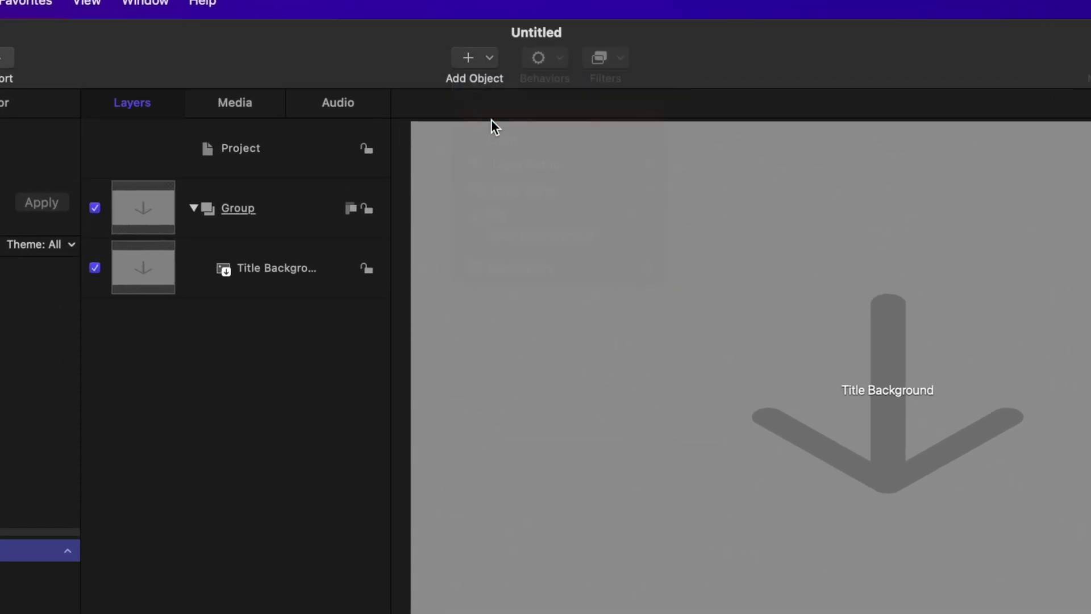
pyautogui.click(696, 585)
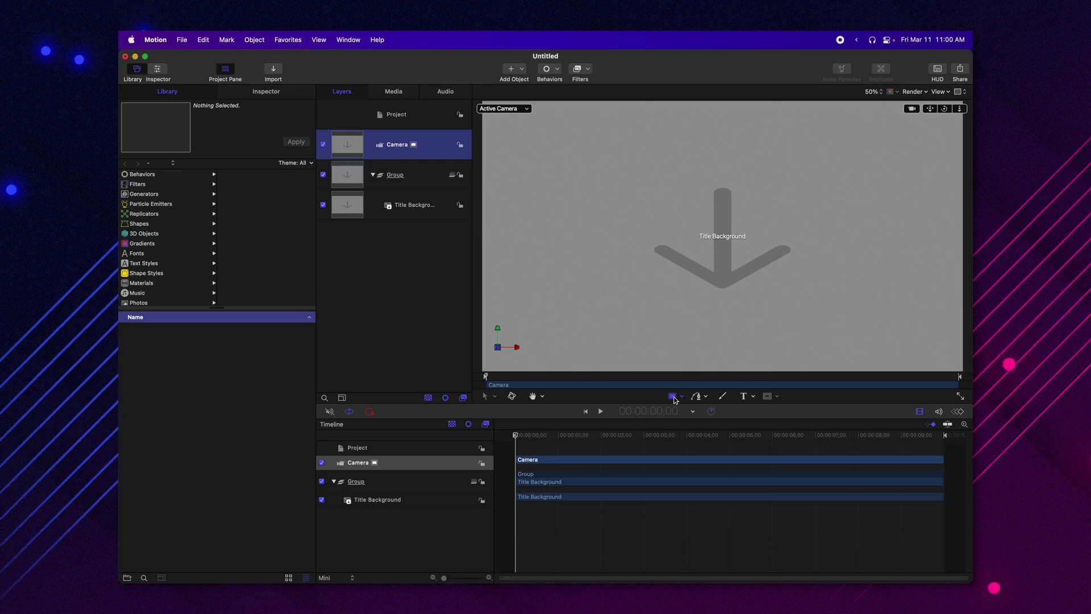
# Draw a rectangle over the title background and set its Geometry Size width to 1920
pyautogui.moveTo(582, 163)
pyautogui.mouseDown()
pyautogui.moveTo(628, 213)
pyautogui.moveTo(757, 265)
pyautogui.mouseUp()
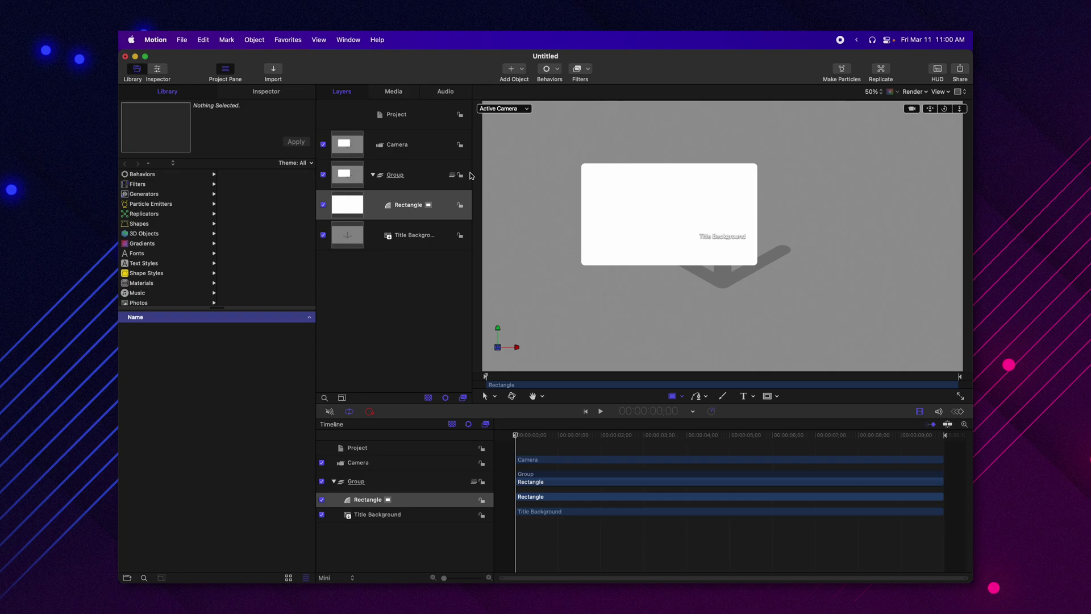
pyautogui.click(284, 93)
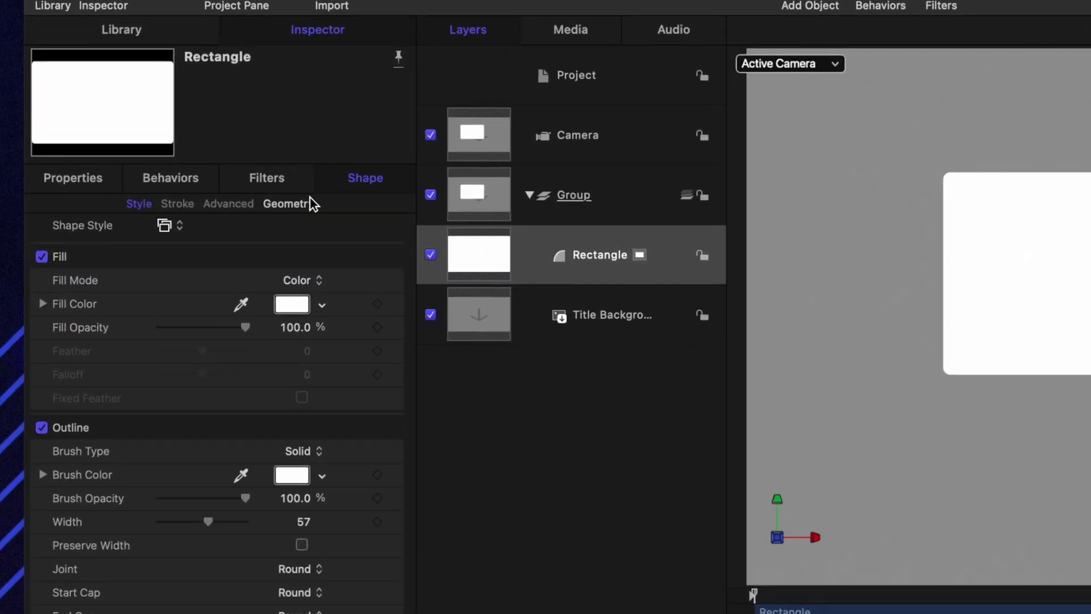
pyautogui.click(288, 193)
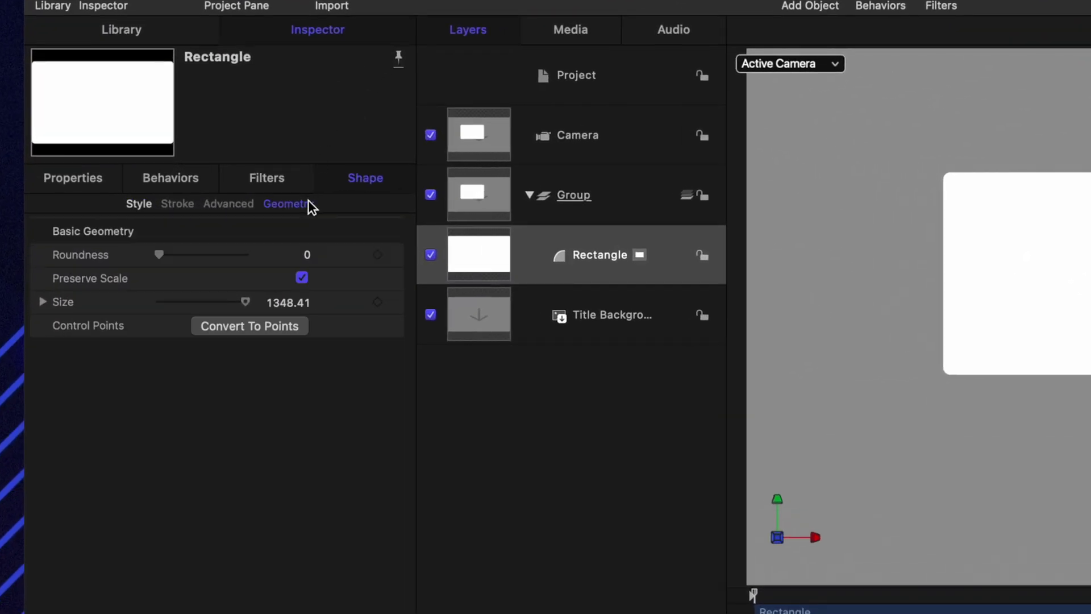
pyautogui.click(42, 302)
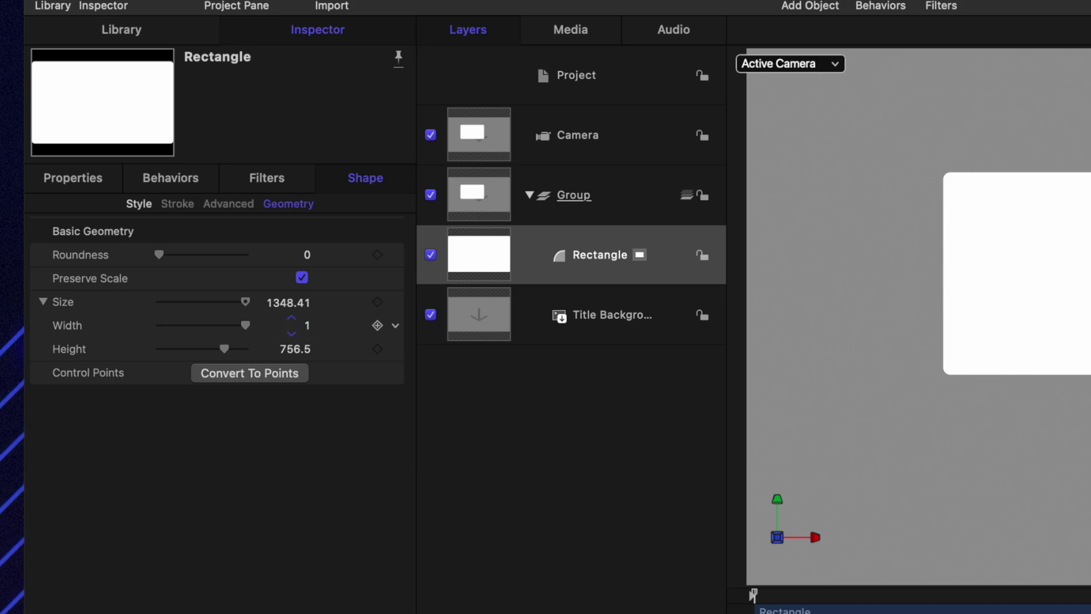
pyautogui.press('Return')
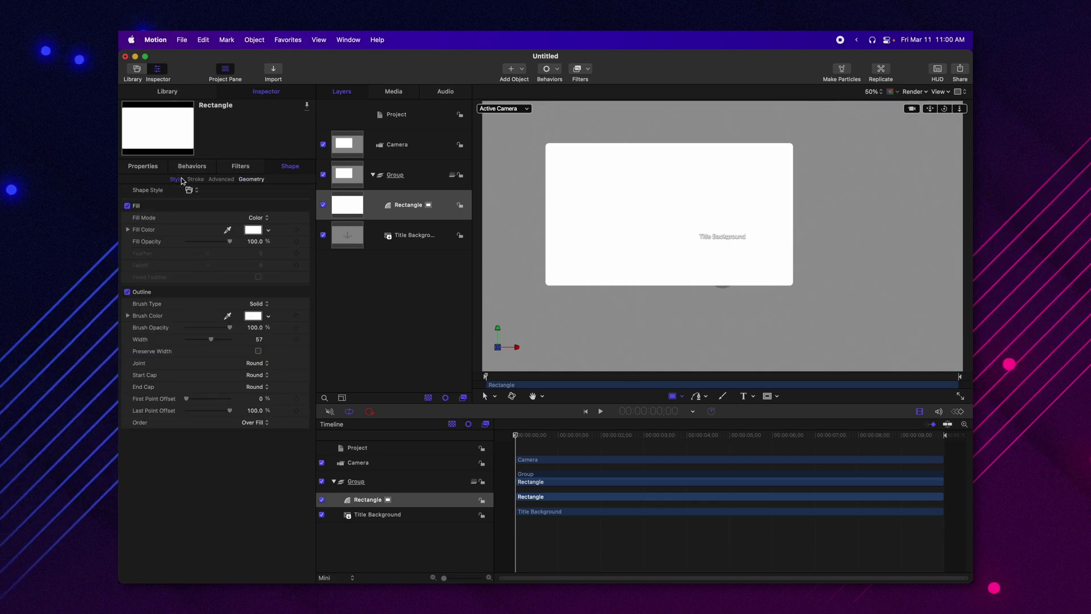
# Turn off the rectangle's outline and set its fill colour to red
pyautogui.click(128, 292)
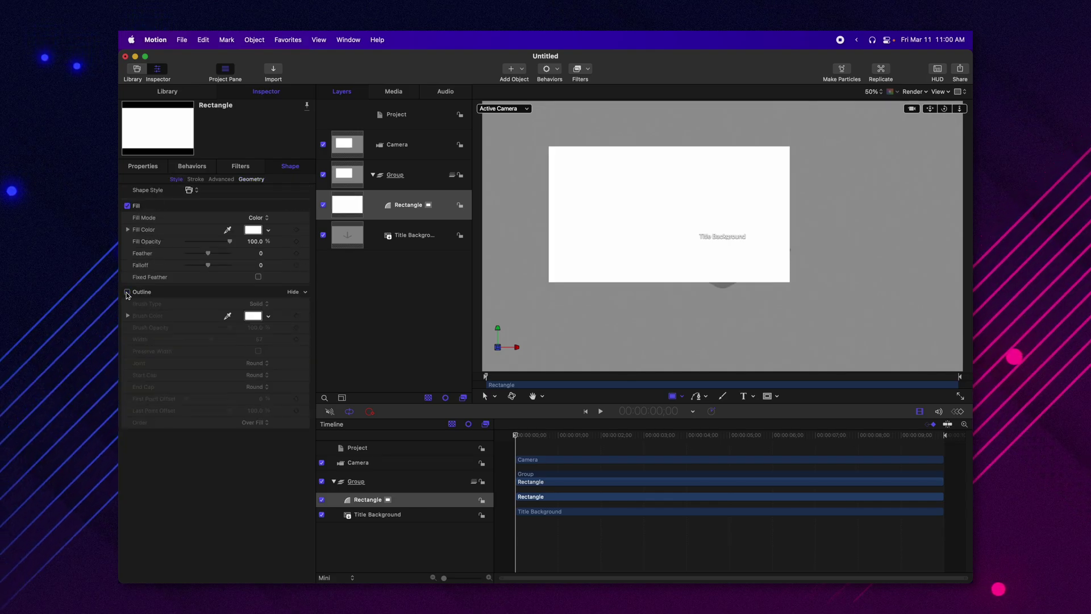
pyautogui.click(254, 230)
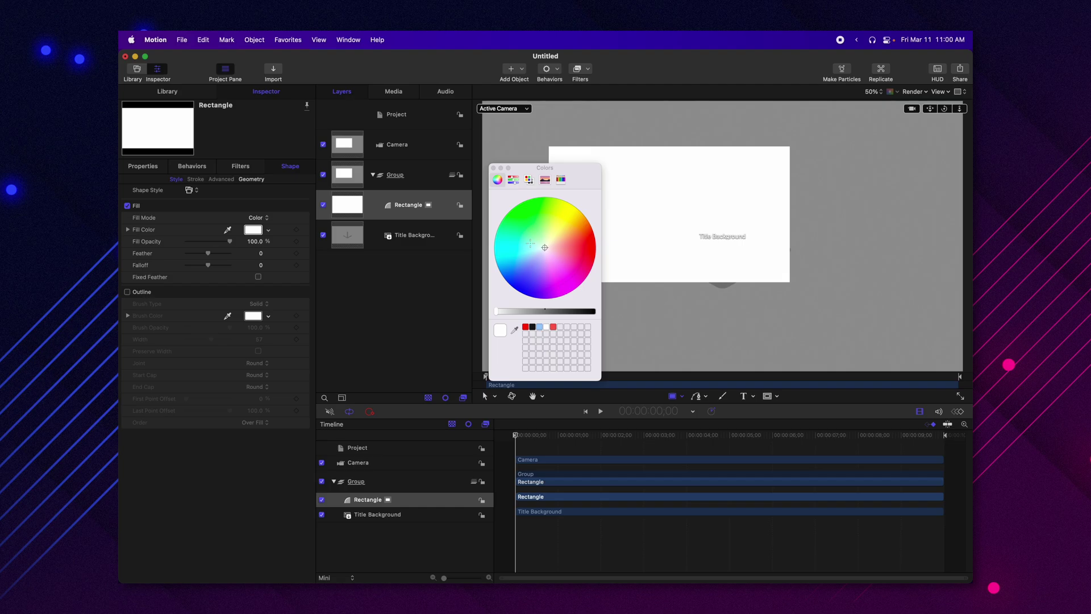
pyautogui.click(594, 247)
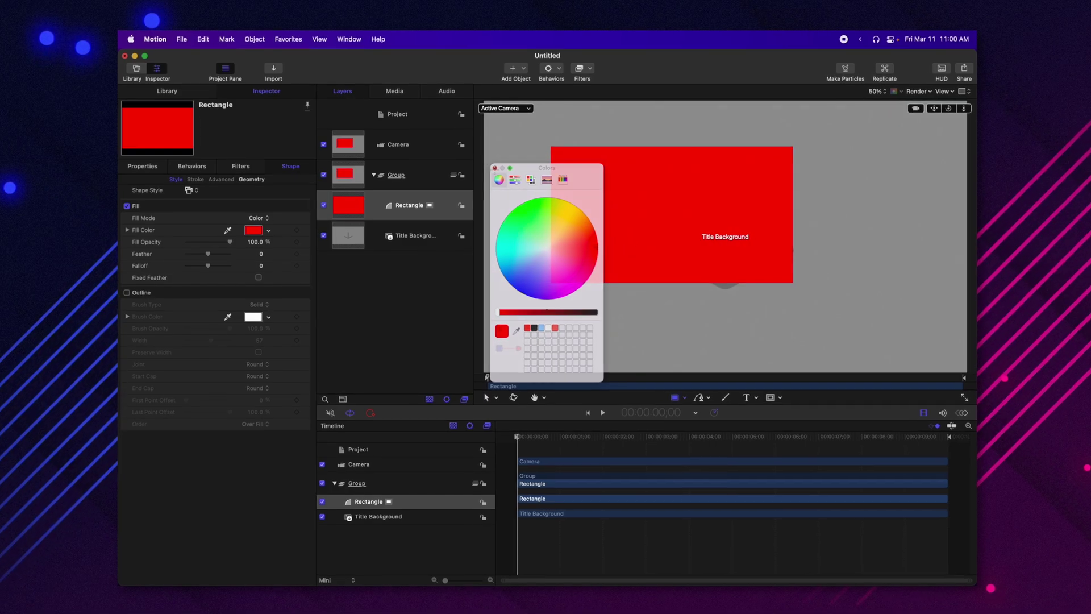
pyautogui.click(492, 168)
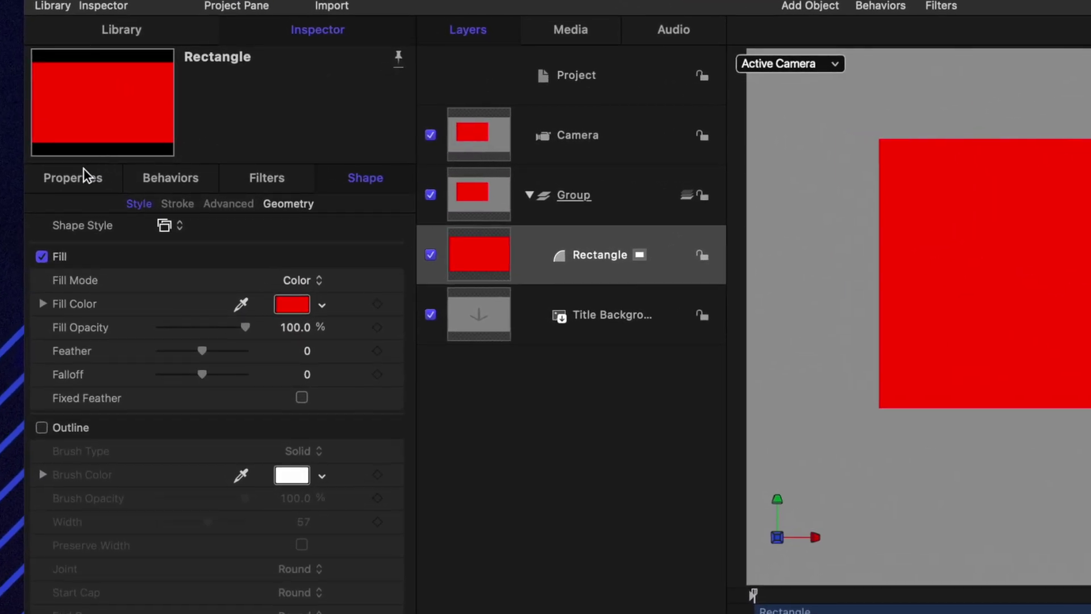
# Reset the rectangle's Transform properties so it sits centred at 0, 0
pyautogui.click(84, 177)
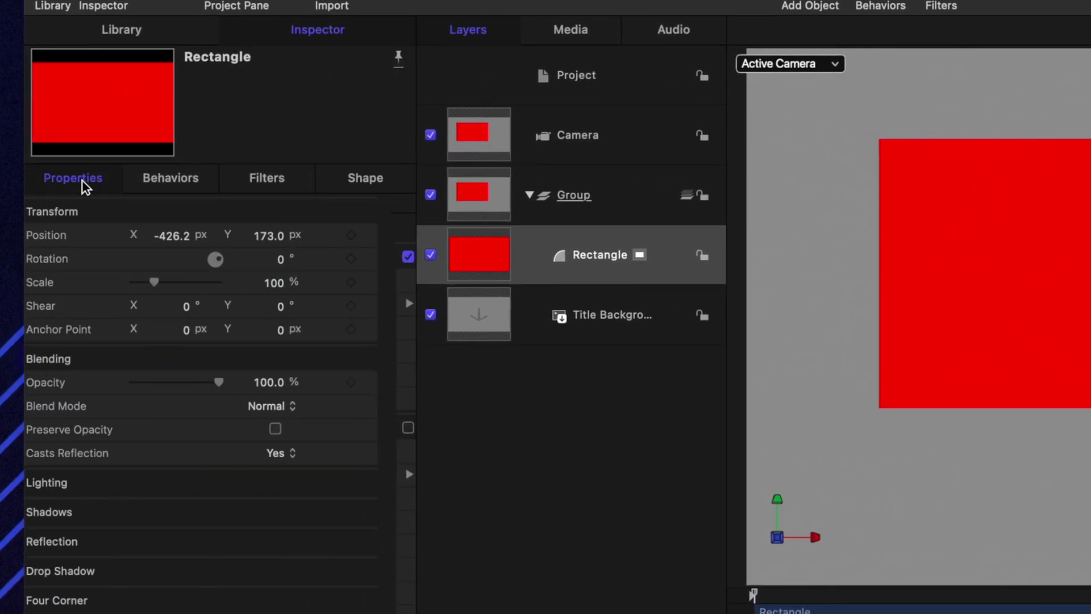
pyautogui.click(396, 211)
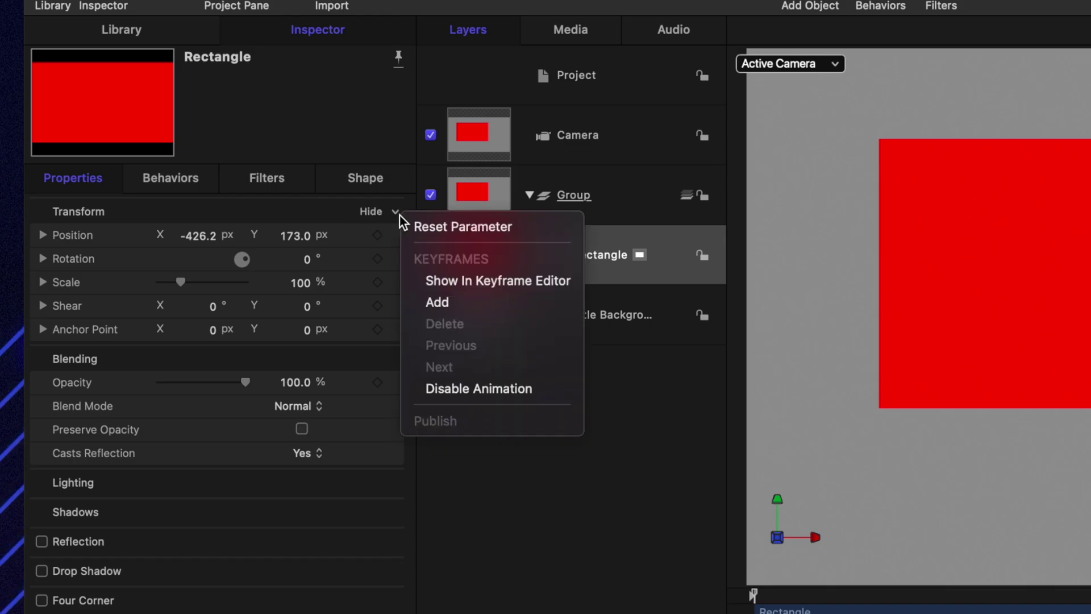
pyautogui.click(421, 225)
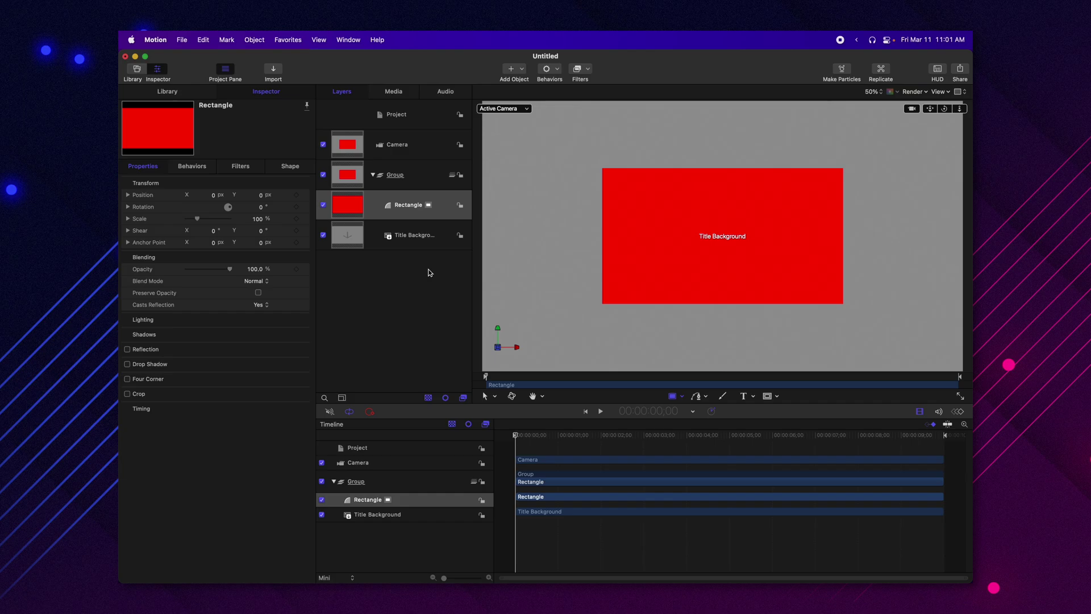
# Add a Color Solid generator as a new layer, rename it Controls, and hide it
pyautogui.click(199, 95)
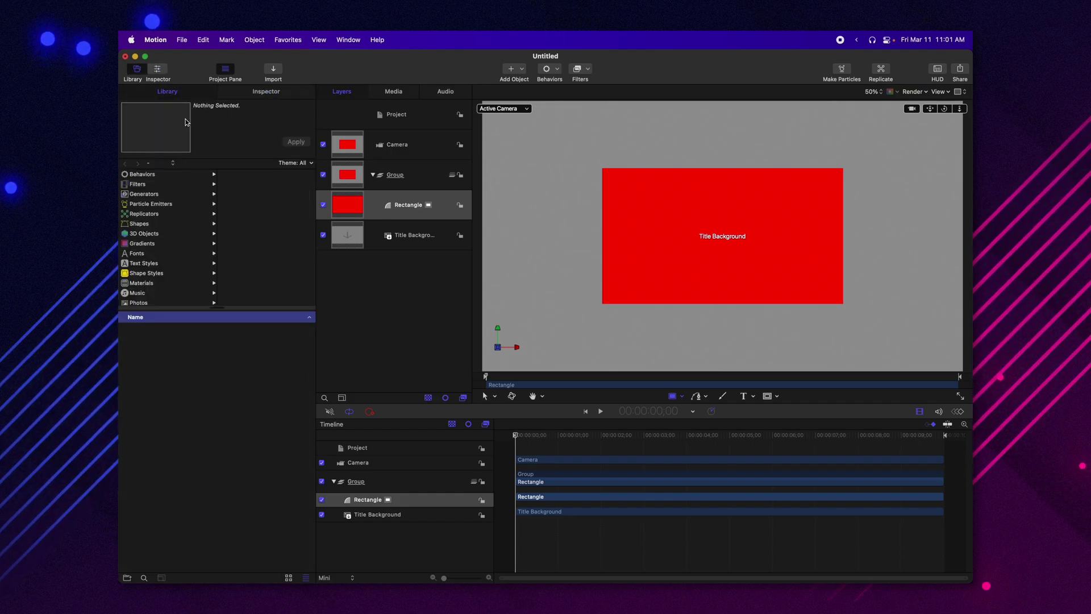
pyautogui.click(147, 195)
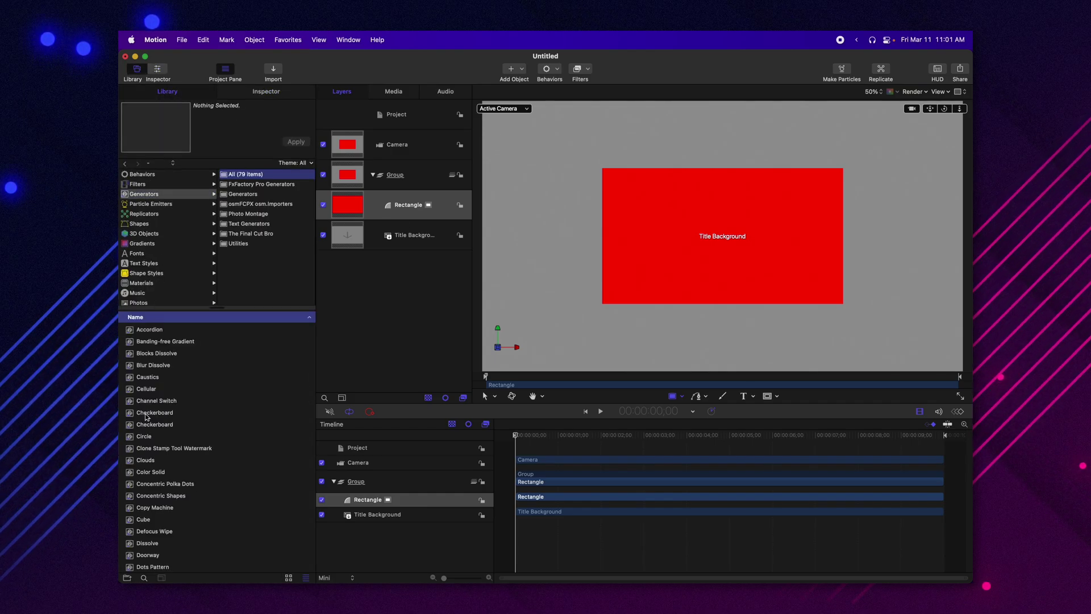
pyautogui.moveTo(149, 473); pyautogui.dragTo(396, 325)
pyautogui.doubleClick(409, 175)
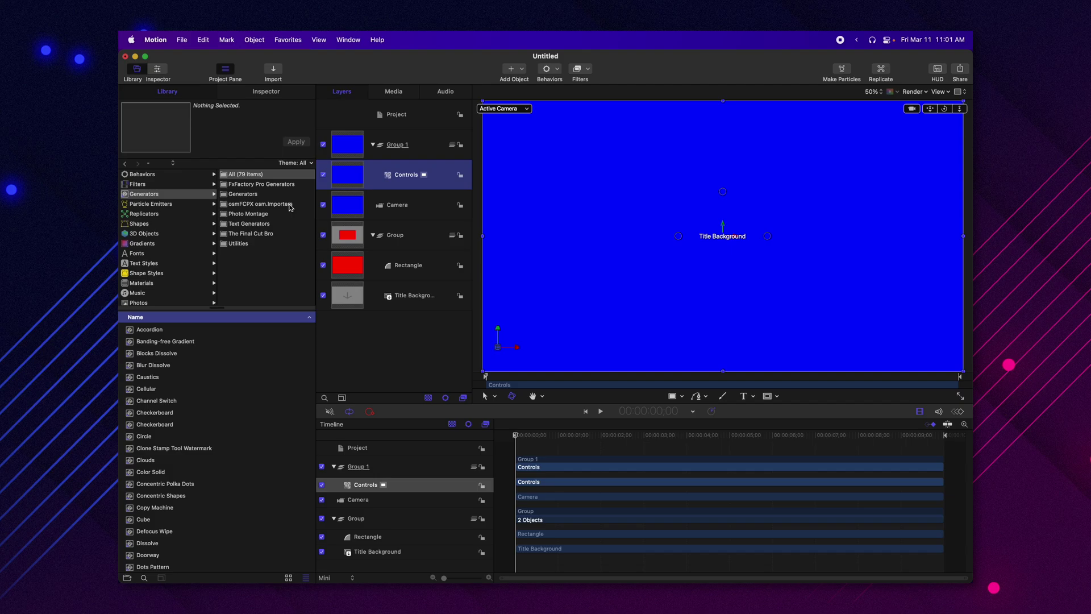
pyautogui.click(323, 175)
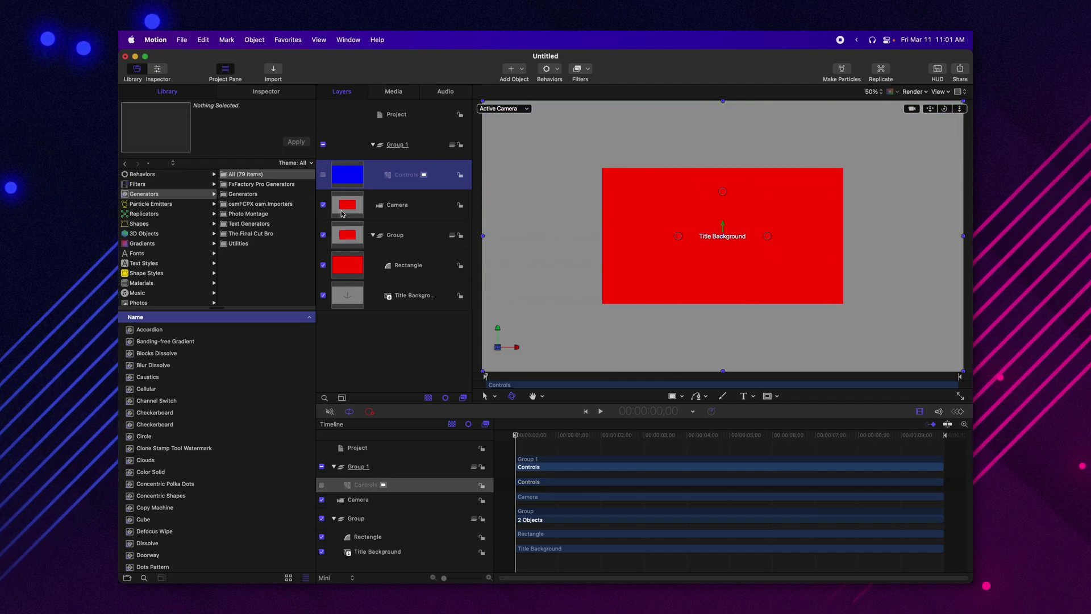
# Apply the Tiling > Kaleidotile filter to the Controls layer
pyautogui.click(588, 71)
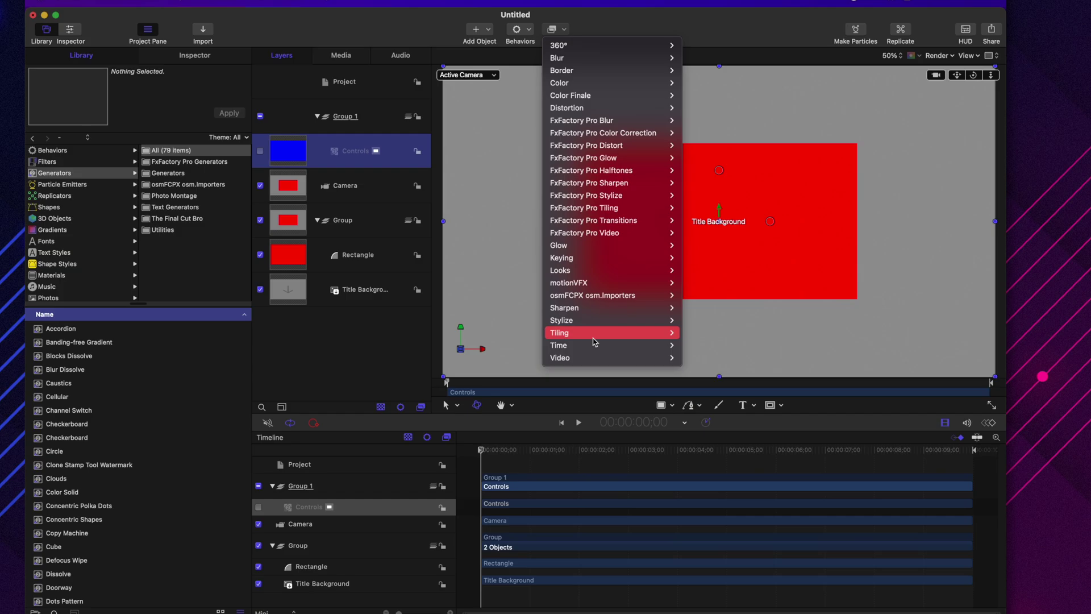
pyautogui.moveTo(640, 333)
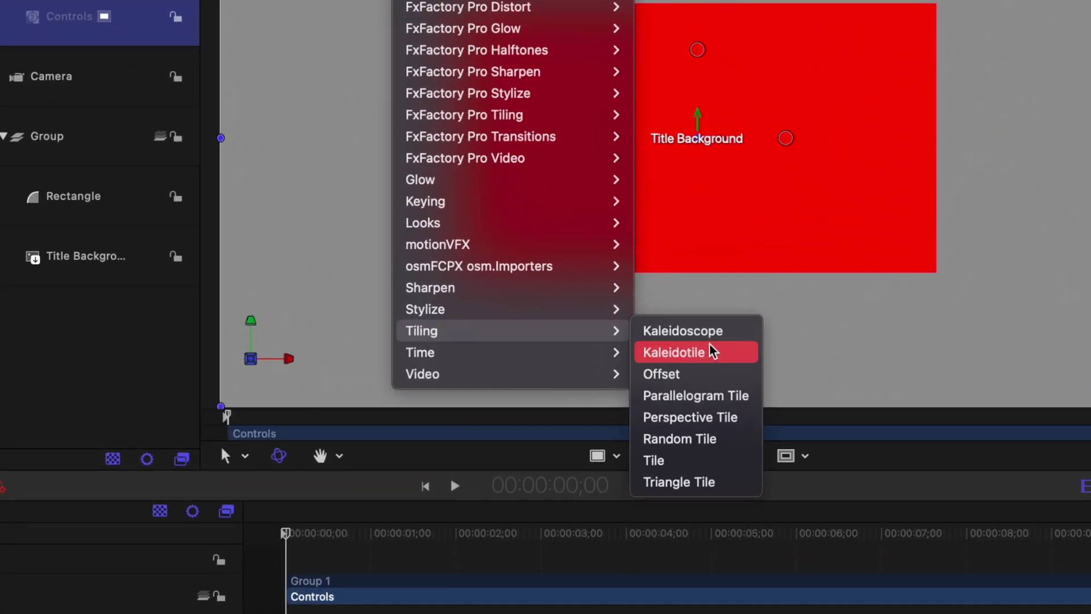
pyautogui.click(708, 349)
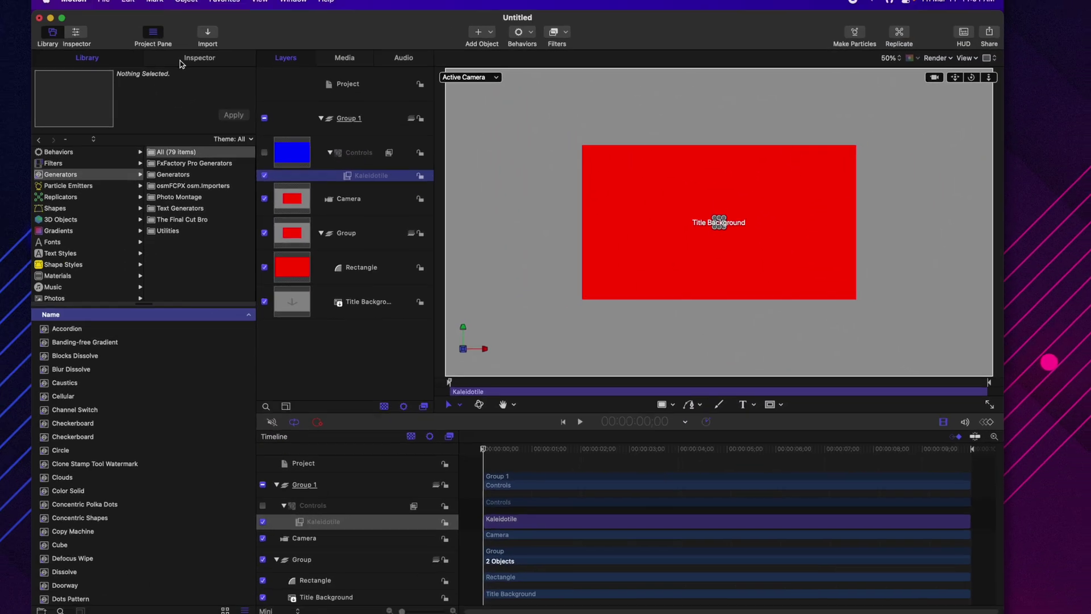
# Set the Kaleidotile filter's Width to 1920 and Height to 1080
pyautogui.click(249, 97)
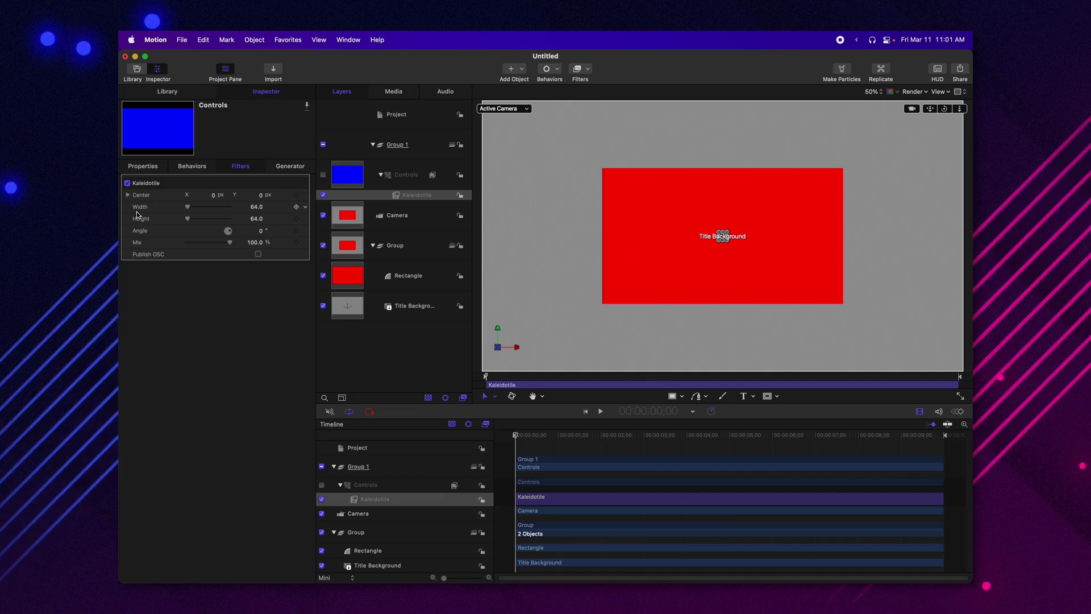
pyautogui.write('1920')
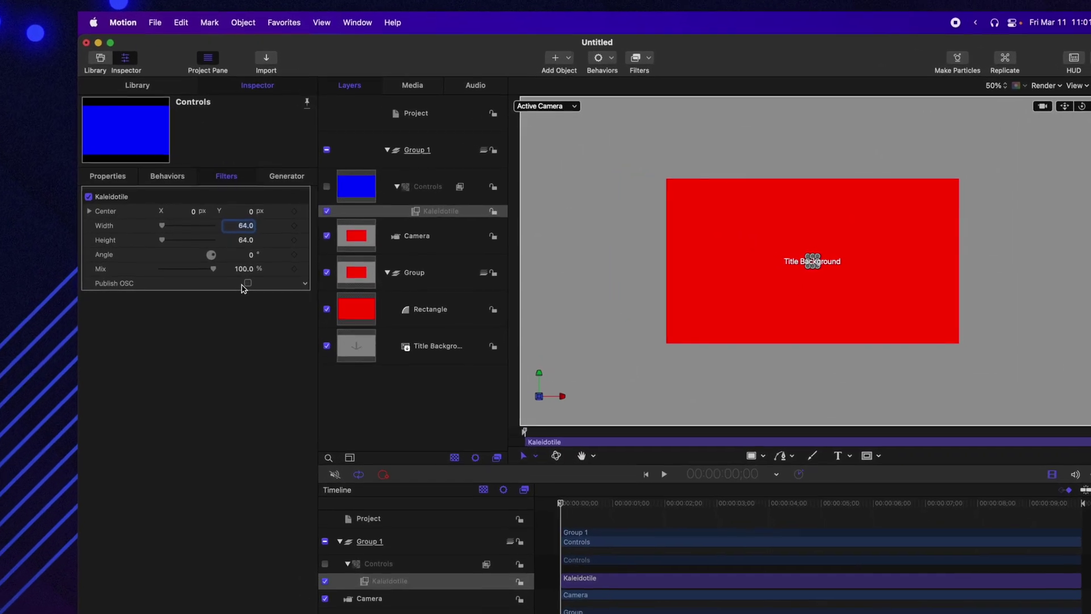
pyautogui.press('Return')
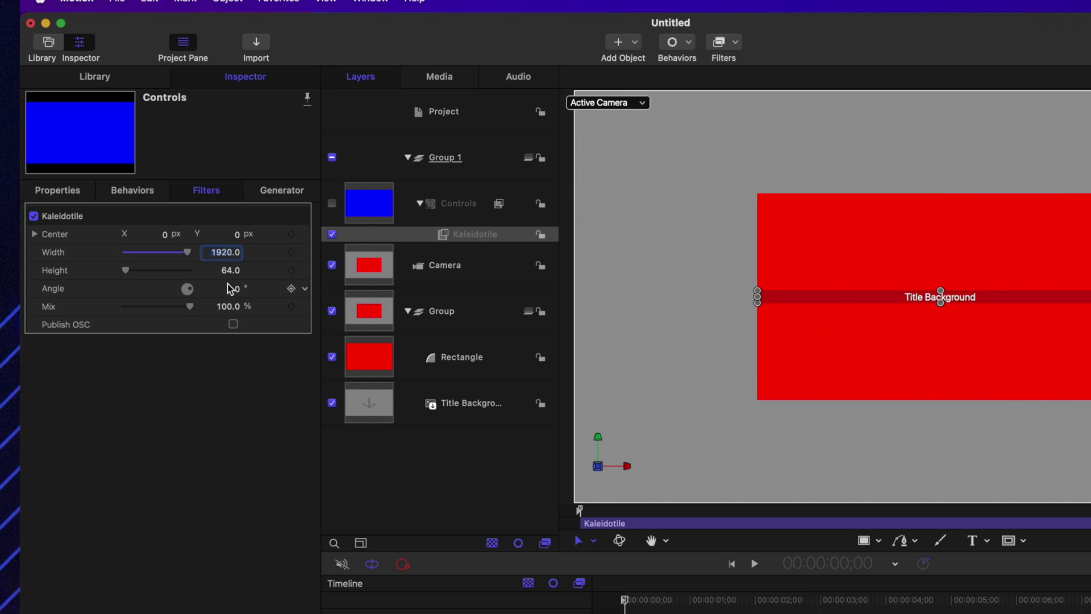
pyautogui.click(230, 272)
pyautogui.write('1080')
pyautogui.press('Return')
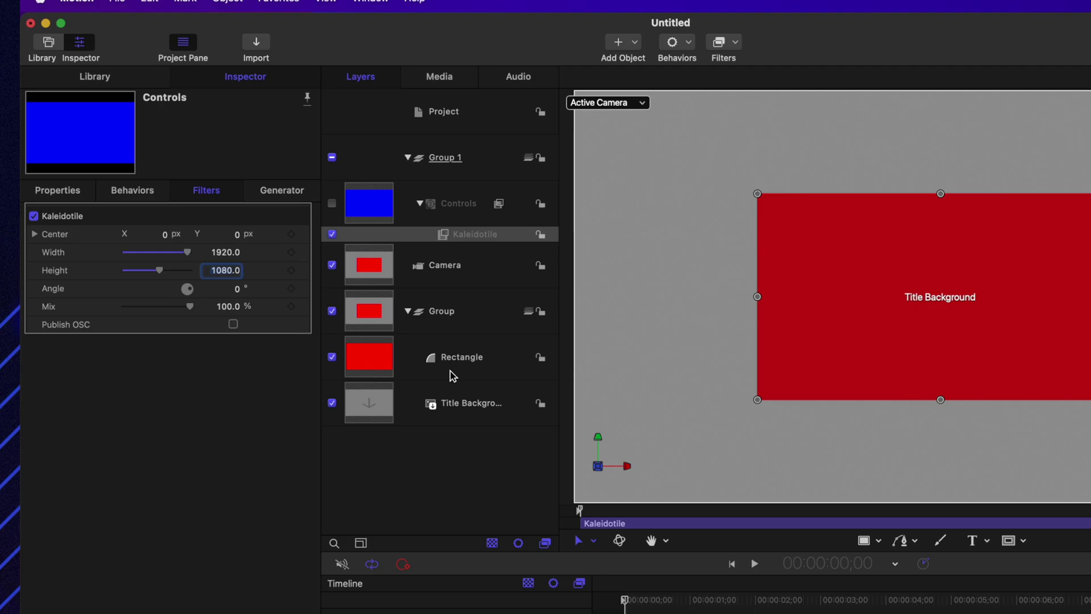
# Rename the rectangle to Framing, then test-drag the Kaleidotile on-screen control and undo
pyautogui.click(467, 369)
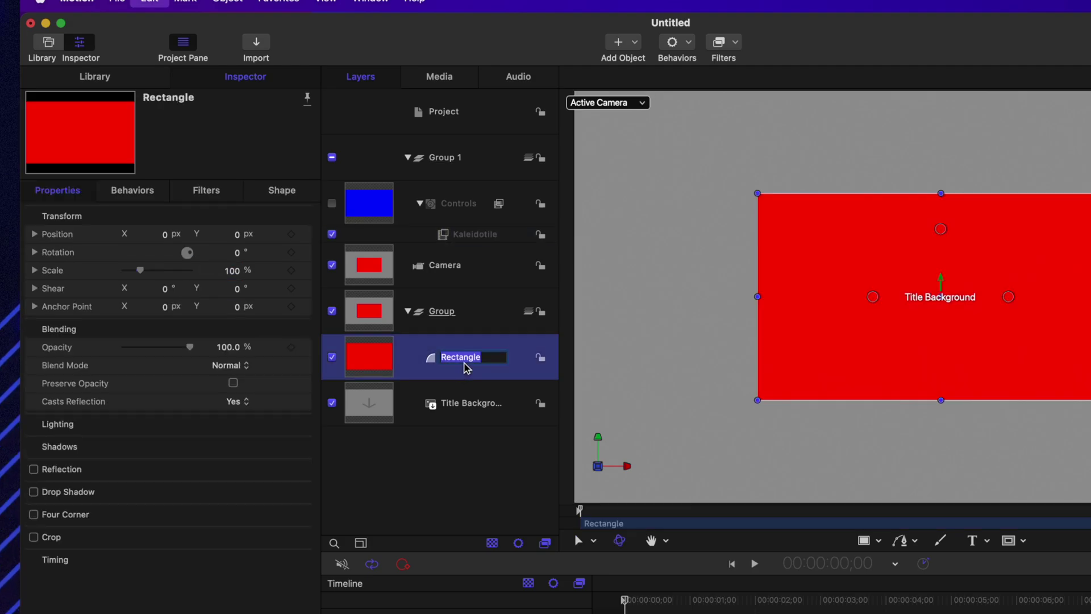
pyautogui.write('Framing')
pyautogui.press('Return')
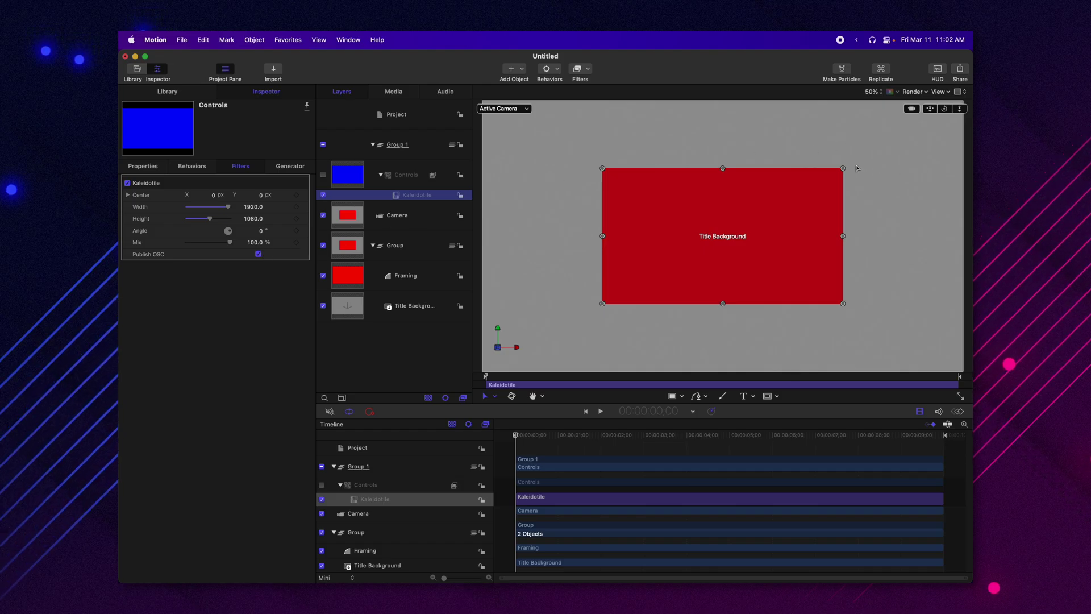
pyautogui.moveTo(843, 168); pyautogui.dragTo(893, 252)
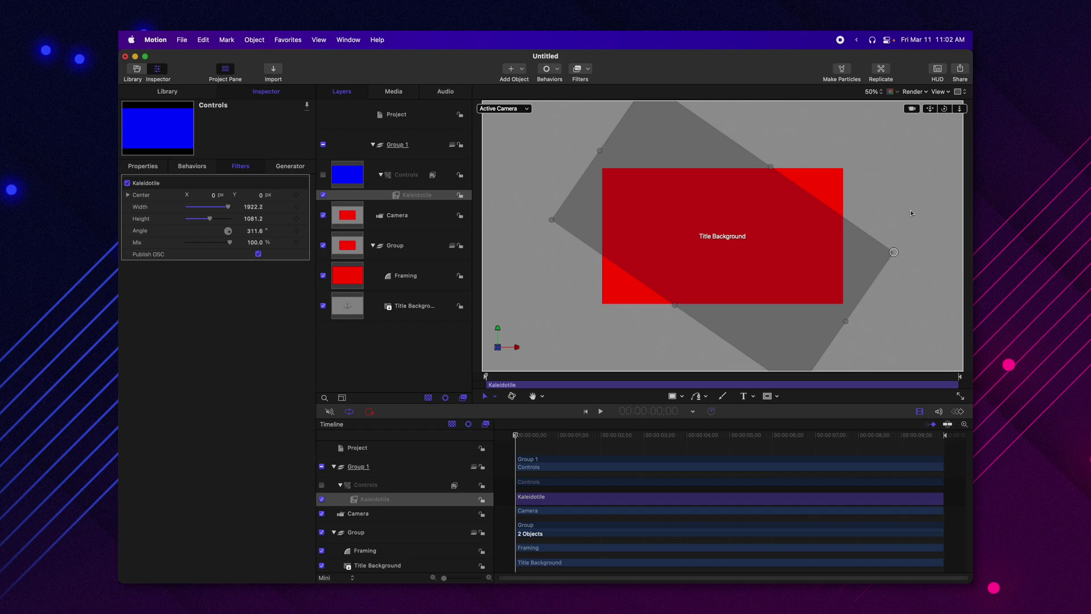
pyautogui.press('super+z')
pyautogui.press('super+z')
pyautogui.press('super+z')
pyautogui.press('super+z')
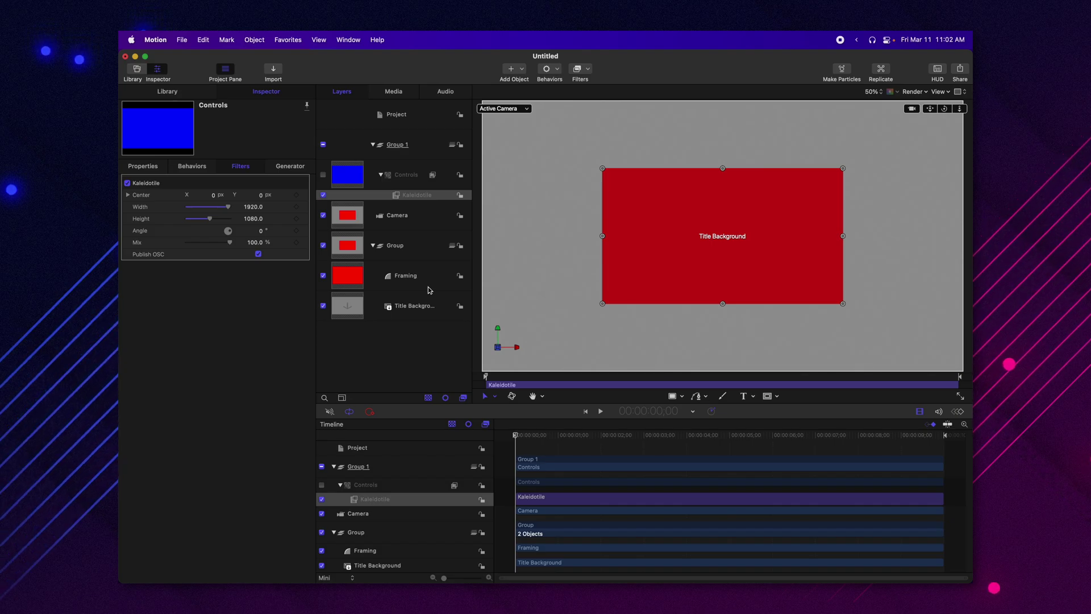
# Add a Link parameter behaviour to the Framing rectangle's shape Width
pyautogui.click(412, 272)
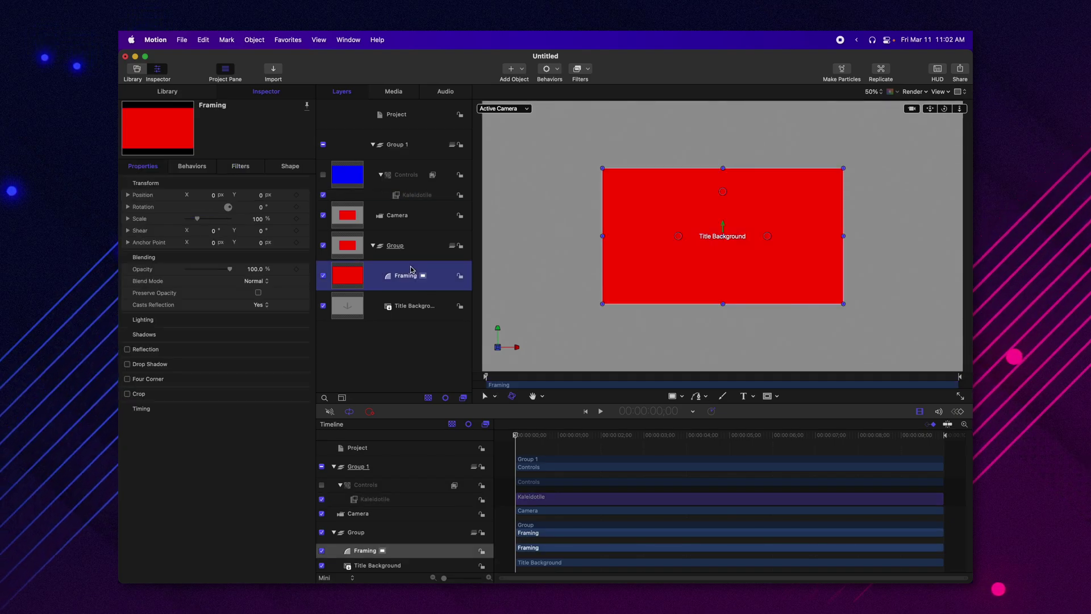
pyautogui.click(278, 169)
pyautogui.click(261, 179)
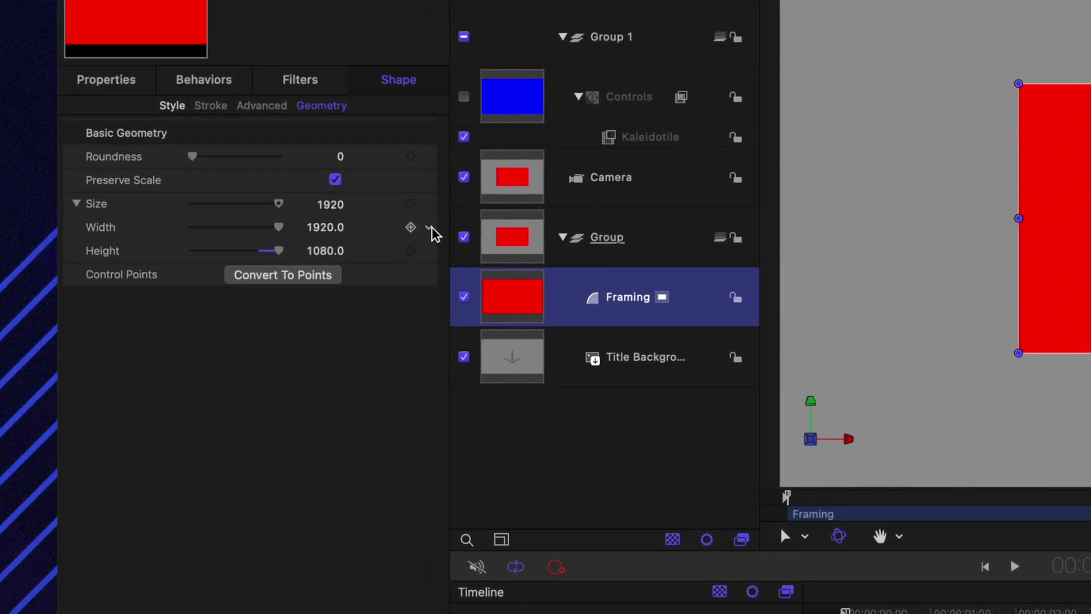
pyautogui.click(429, 227)
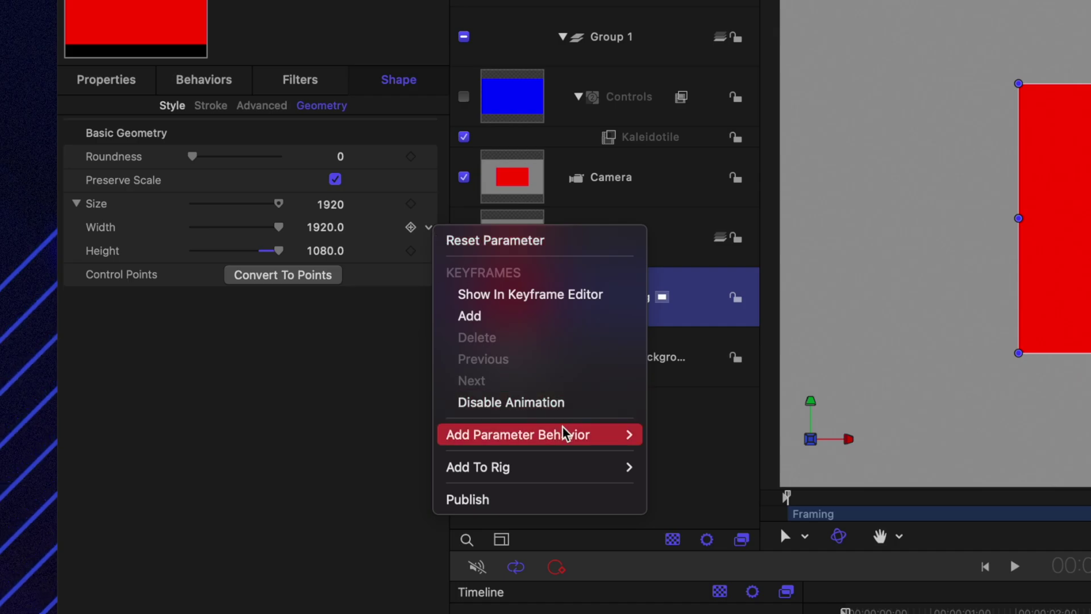
pyautogui.moveTo(565, 433)
pyautogui.click(714, 519)
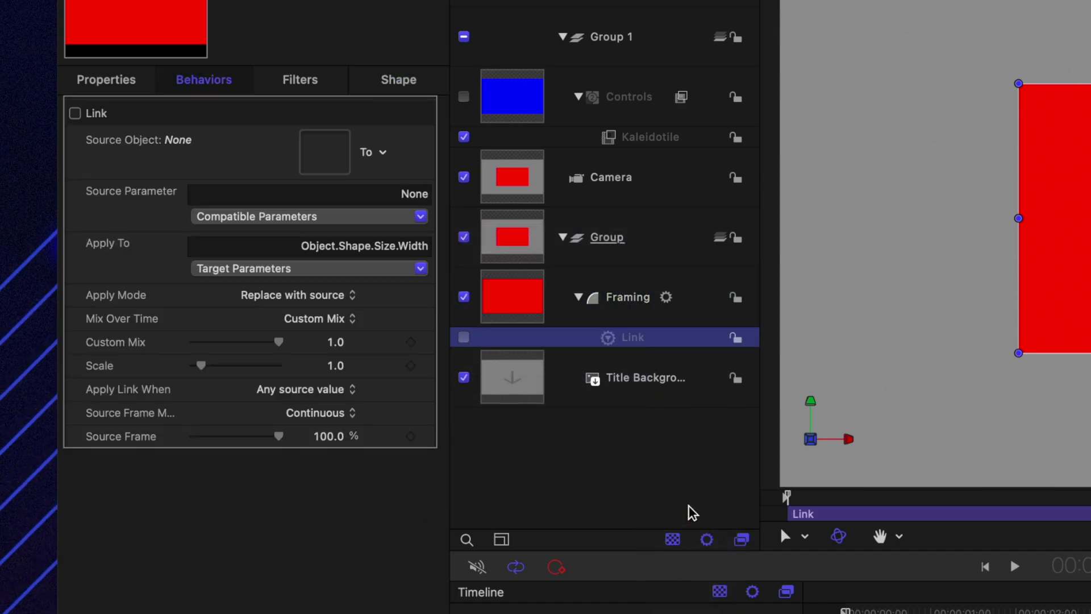
# Set the Link source object to Controls and its parameter to Kaleidotile Width
pyautogui.moveTo(413, 130); pyautogui.dragTo(335, 149)
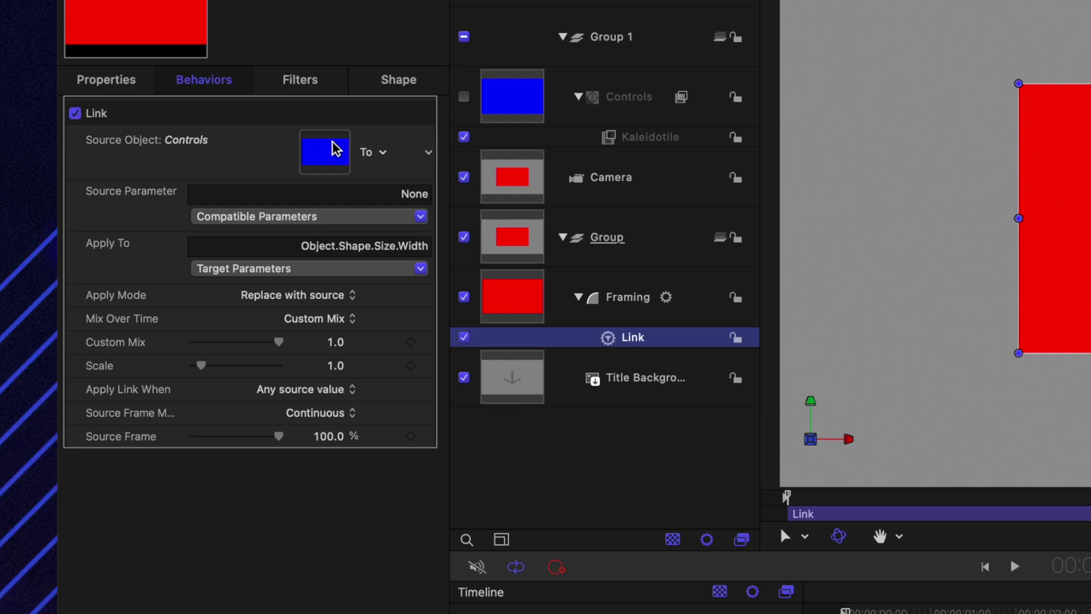
pyautogui.click(249, 218)
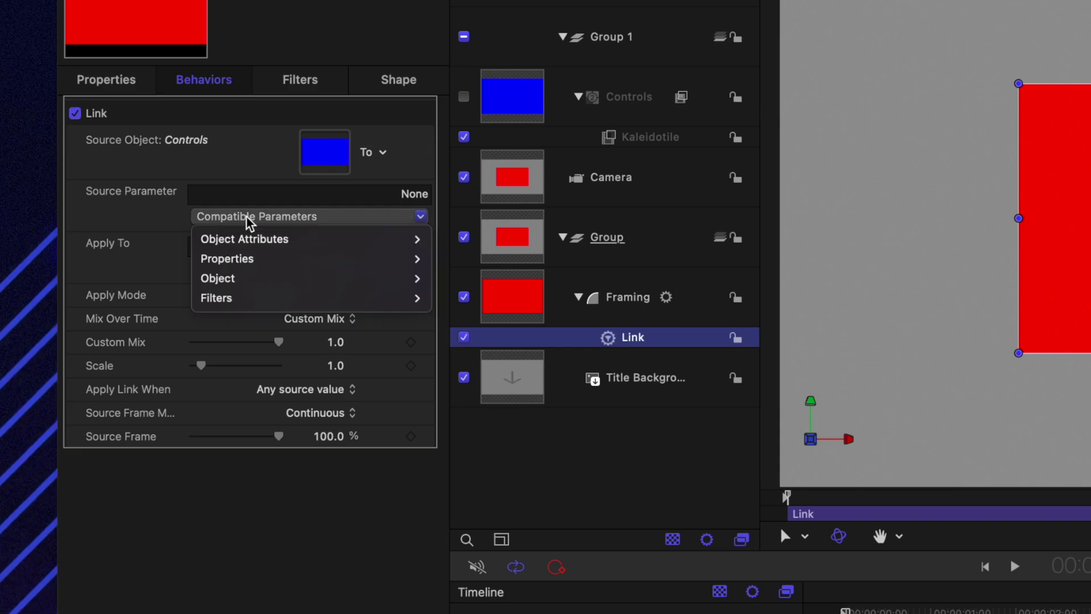
pyautogui.moveTo(286, 304)
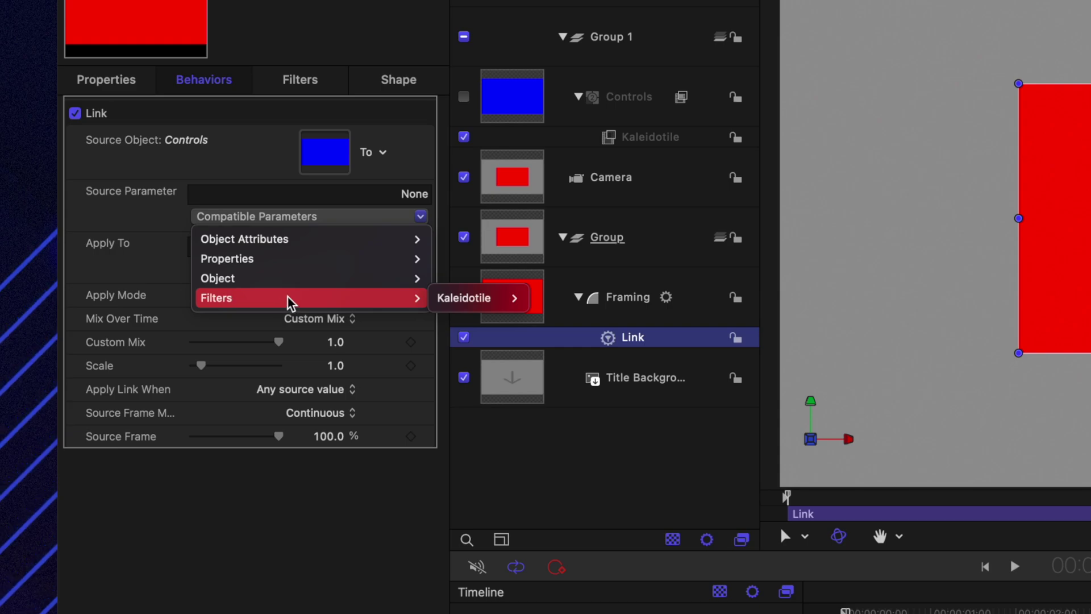
pyautogui.moveTo(465, 300)
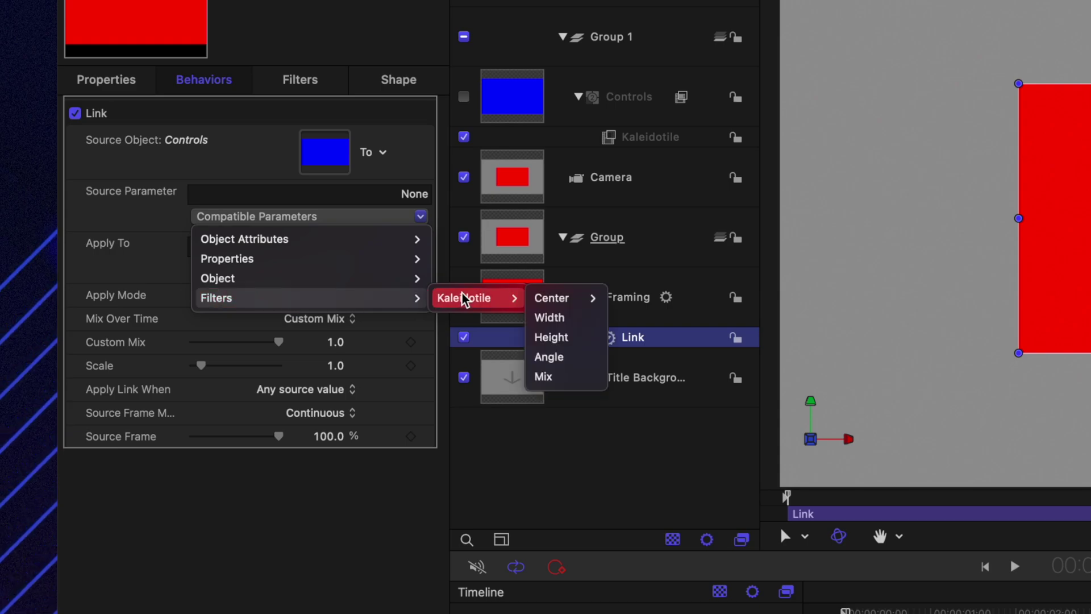
pyautogui.click(556, 317)
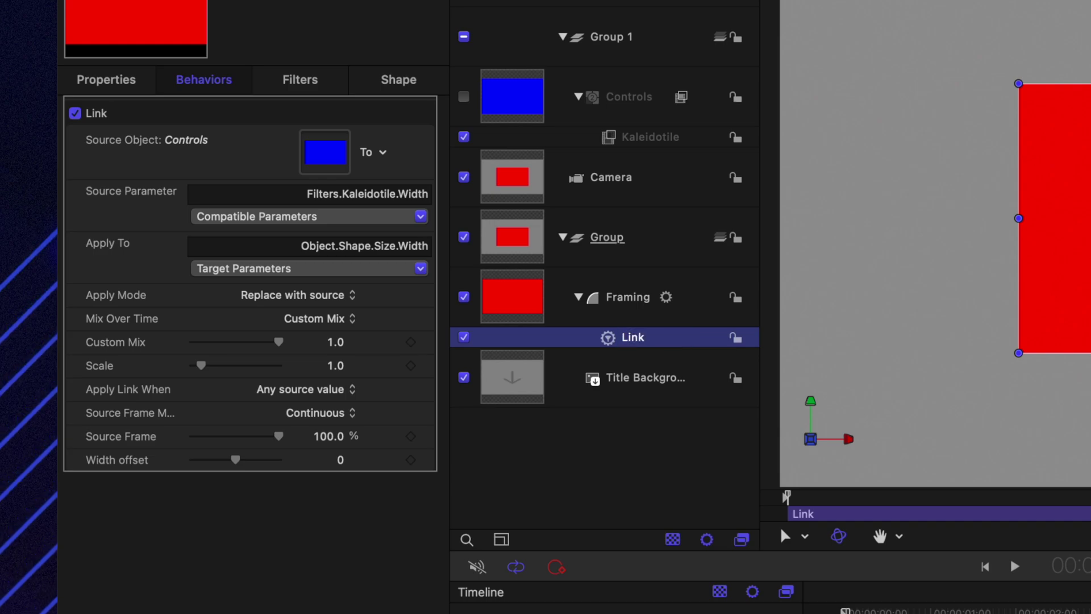
# Name the behaviour Link Width, duplicate it, and rename the copy Link Height
pyautogui.write('th')
pyautogui.press('Return')
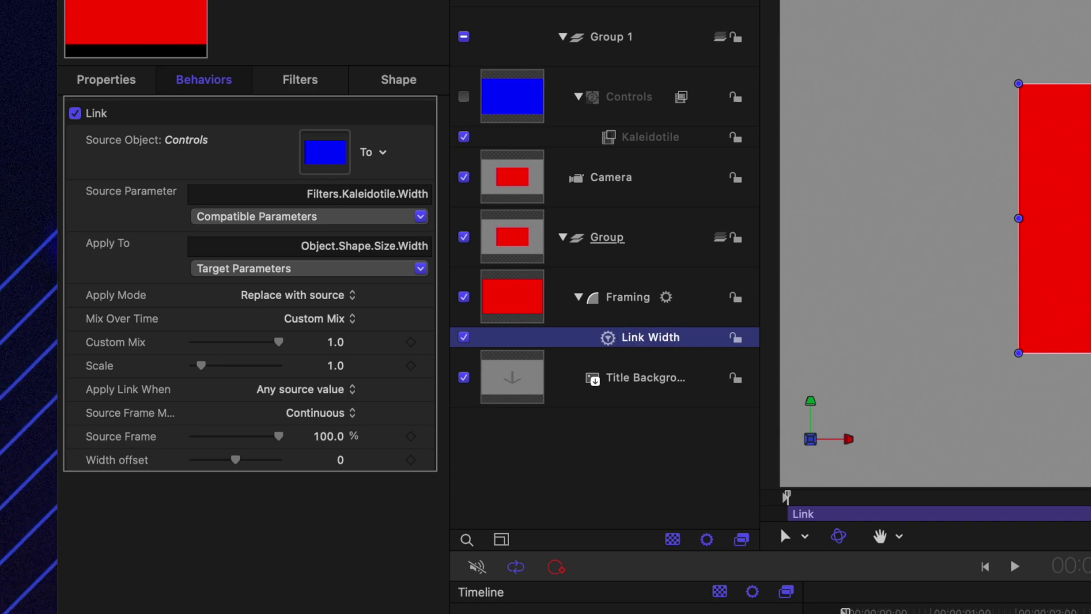
pyautogui.press('super+d')
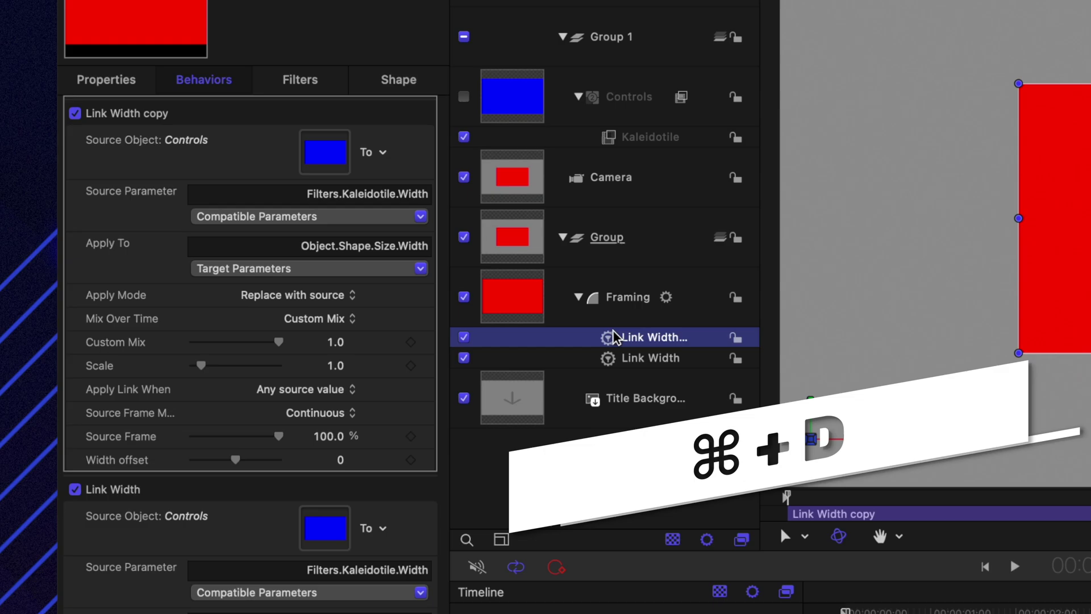
pyautogui.doubleClick(628, 338)
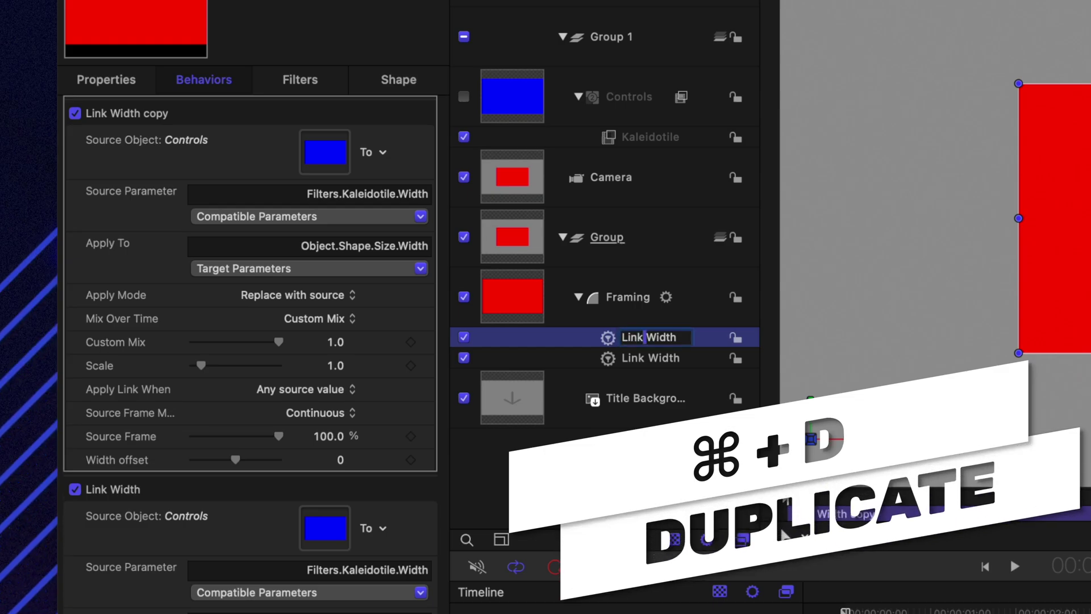
pyautogui.write('Height')
pyautogui.press('Return')
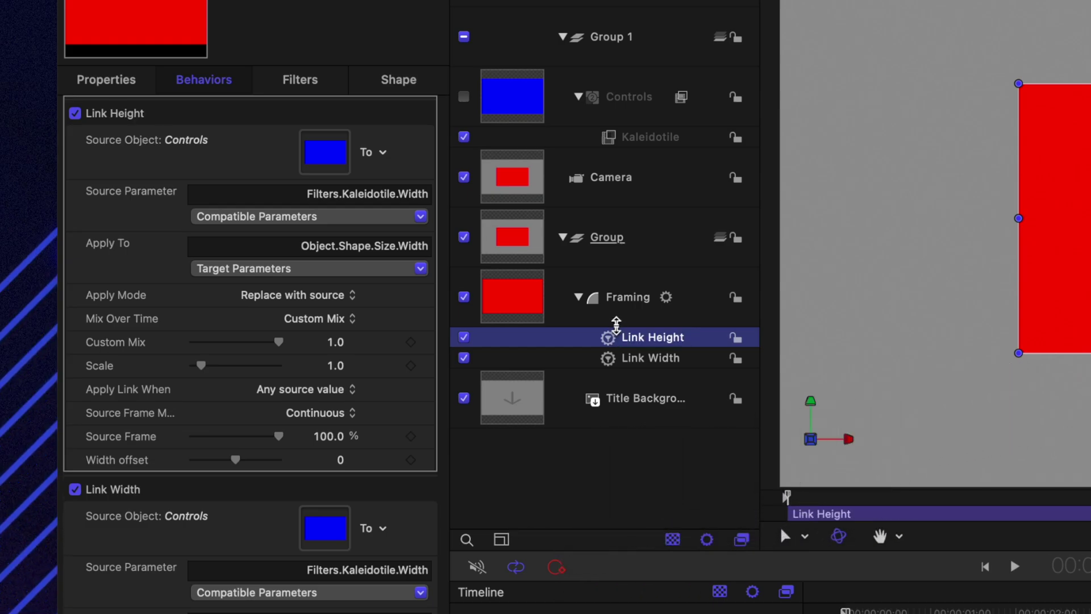
# Set Link Height's source parameter to Kaleidotile Height
pyautogui.click(394, 216)
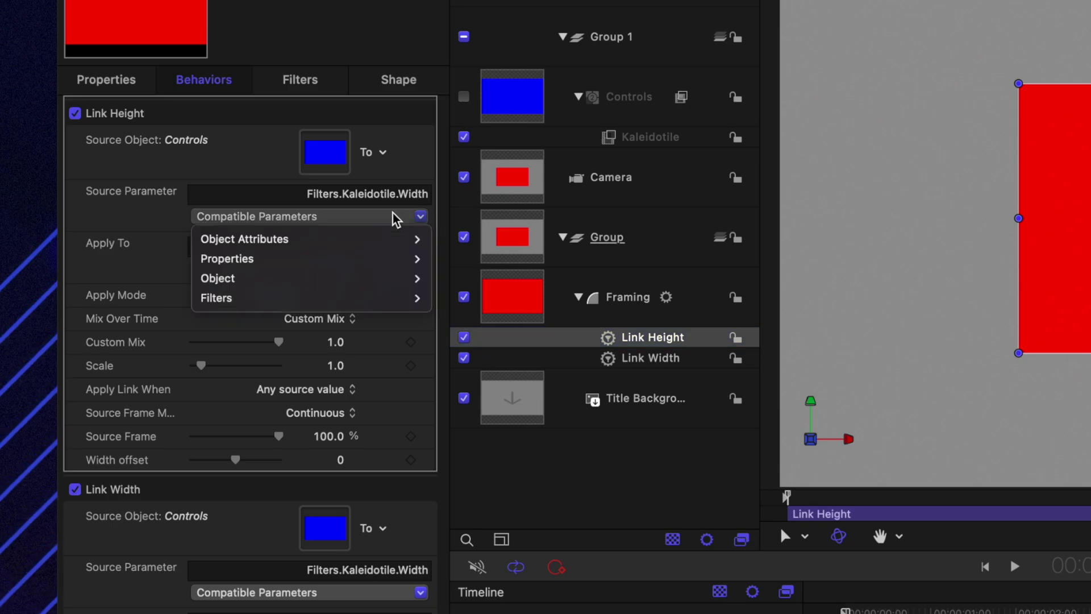
pyautogui.moveTo(370, 295)
pyautogui.moveTo(458, 300)
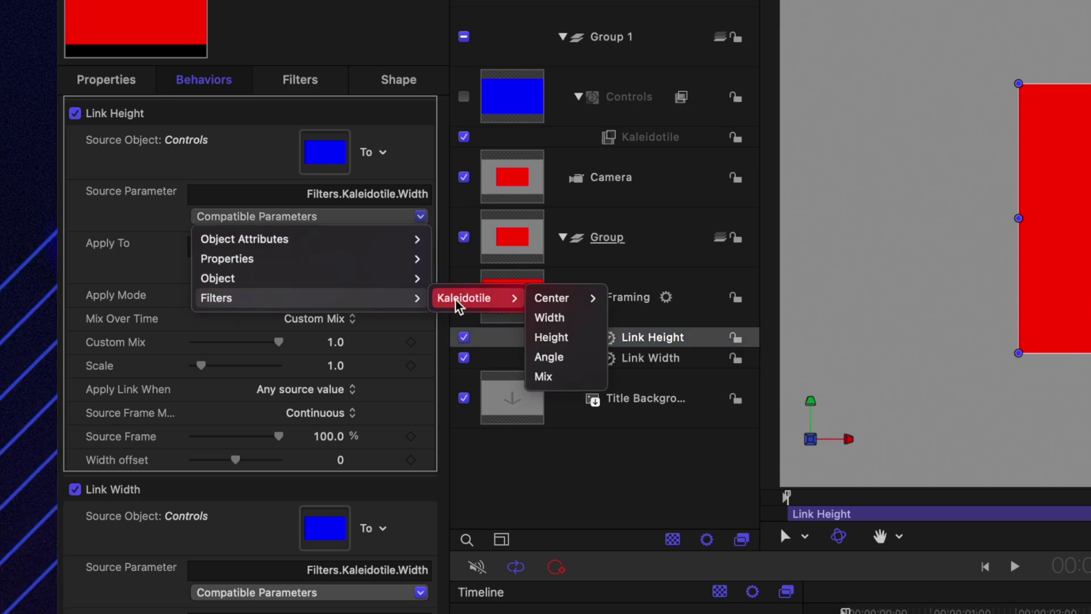
pyautogui.click(553, 338)
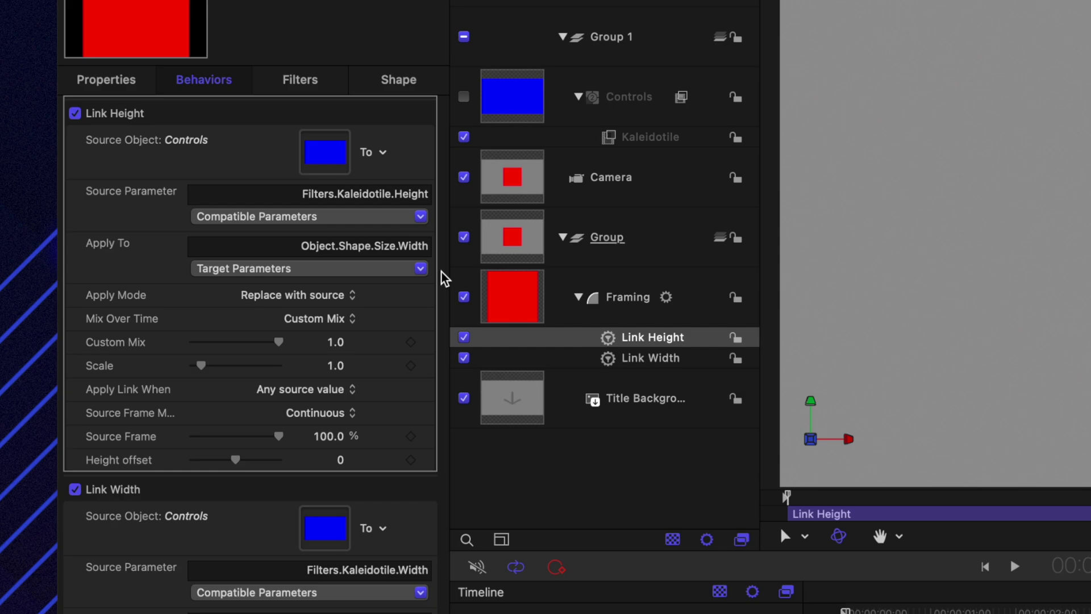
# Apply Link Height to the Framing shape's Size > Height parameter
pyautogui.click(262, 269)
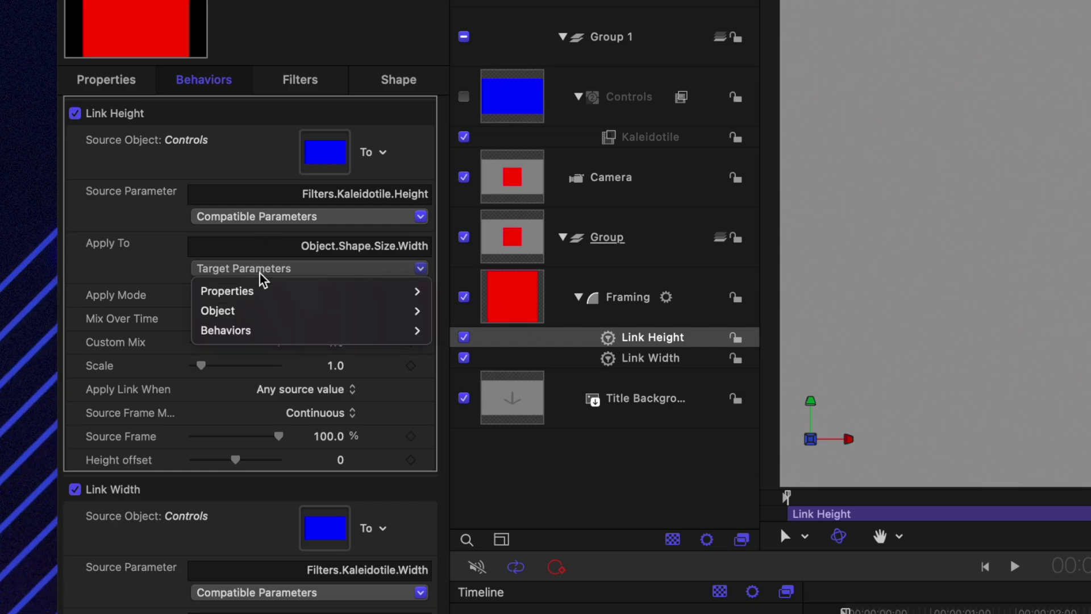
pyautogui.moveTo(397, 312)
pyautogui.moveTo(493, 312)
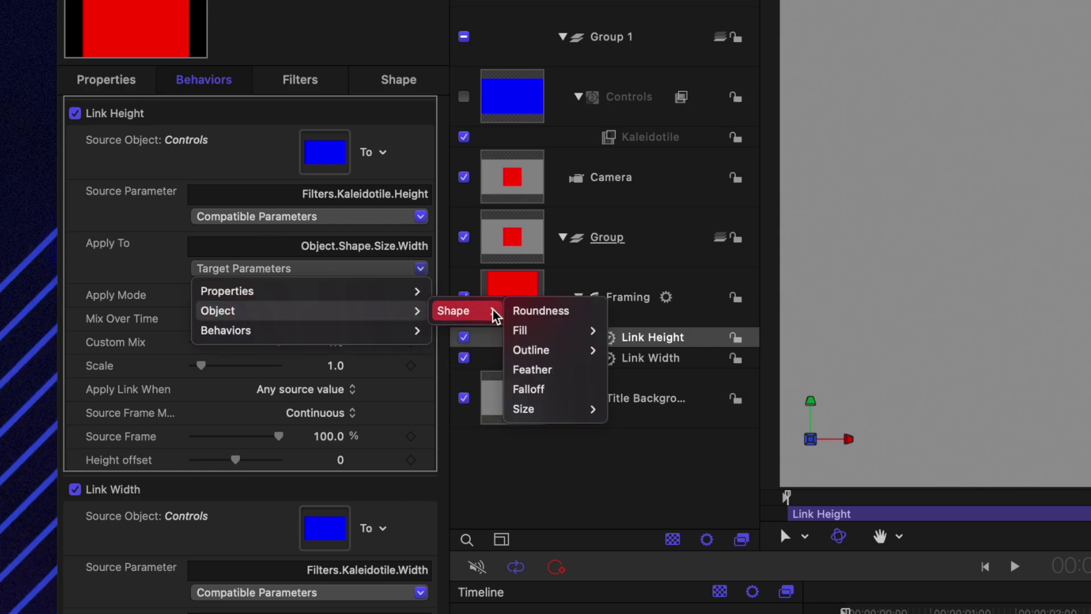
pyautogui.moveTo(558, 337)
pyautogui.moveTo(560, 410)
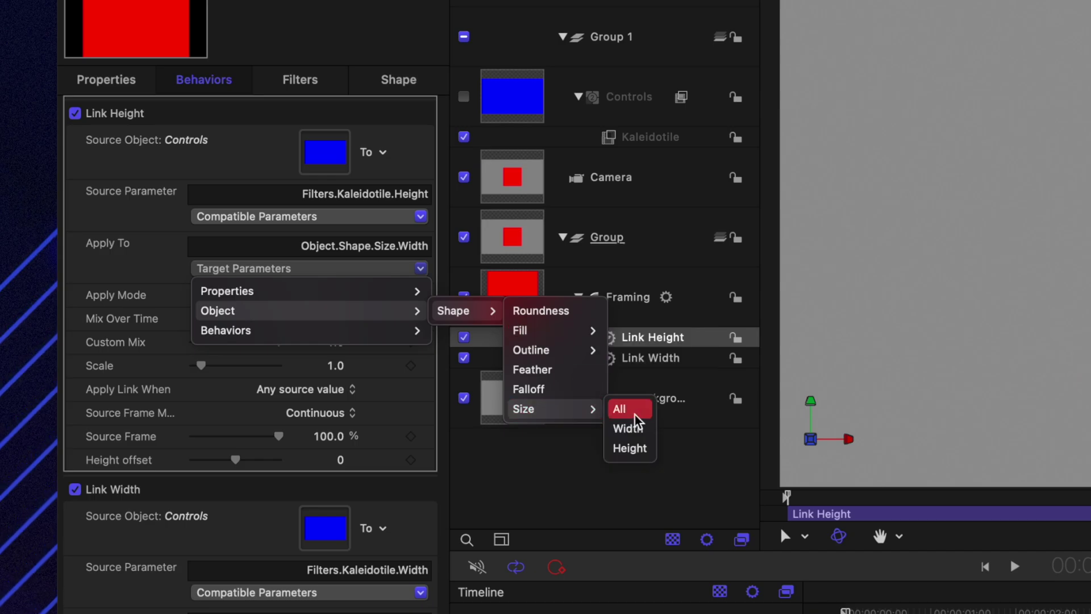
pyautogui.click(638, 449)
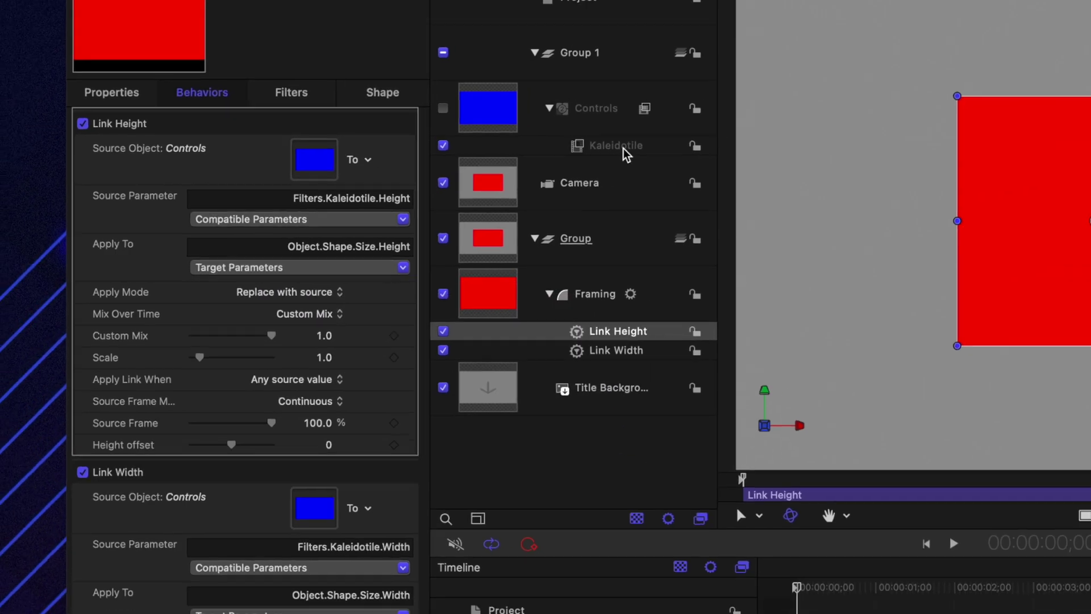
# Drag the Kaleidotile handle to check Framing follows its size, then undo the change
pyautogui.click(648, 137)
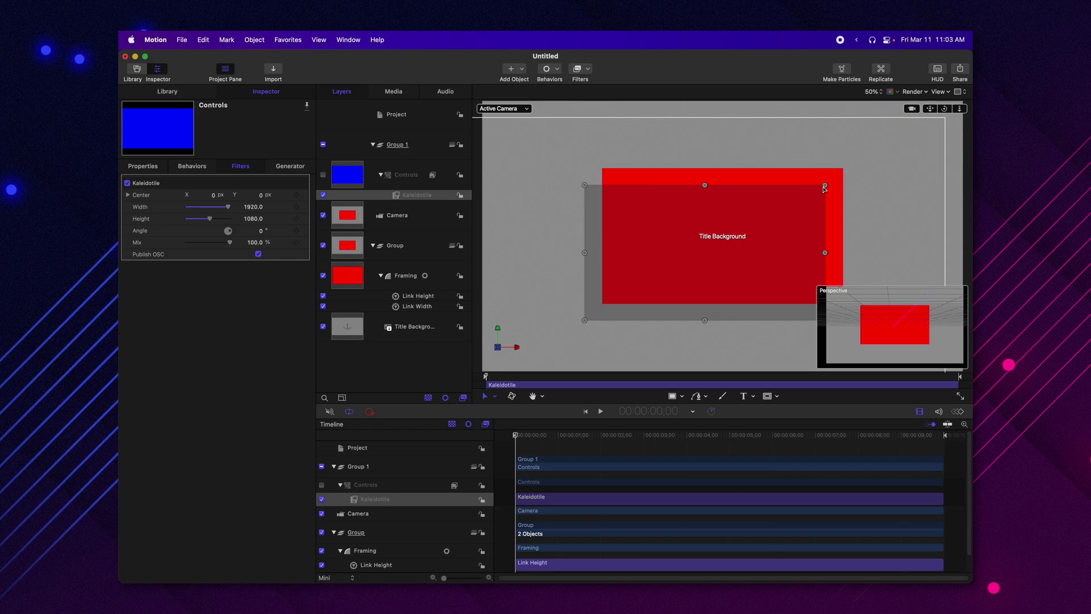
pyautogui.moveTo(824, 189); pyautogui.dragTo(724, 182)
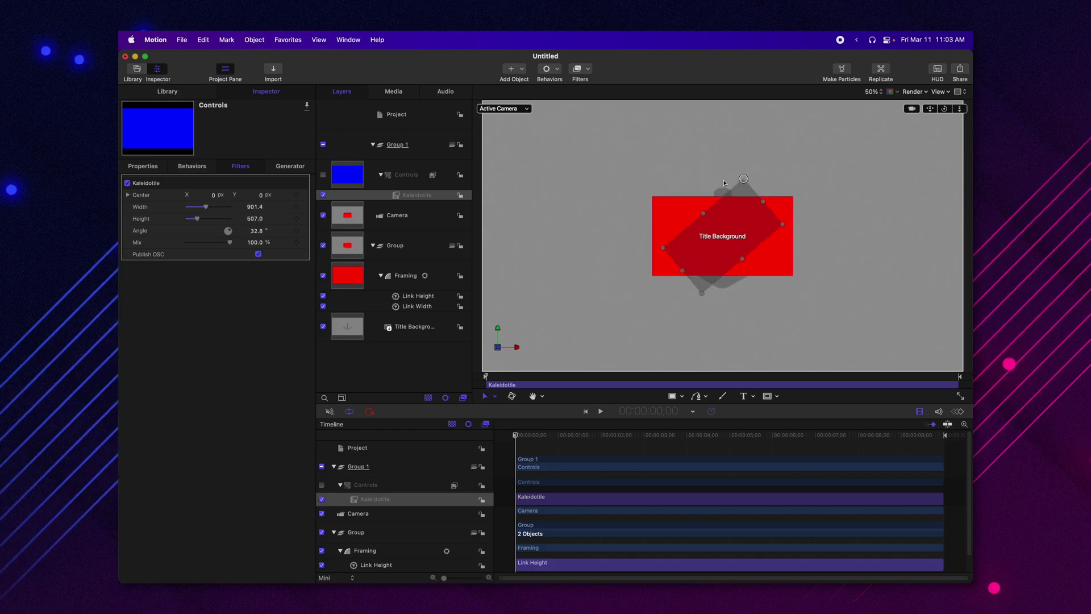
pyautogui.press('super+z')
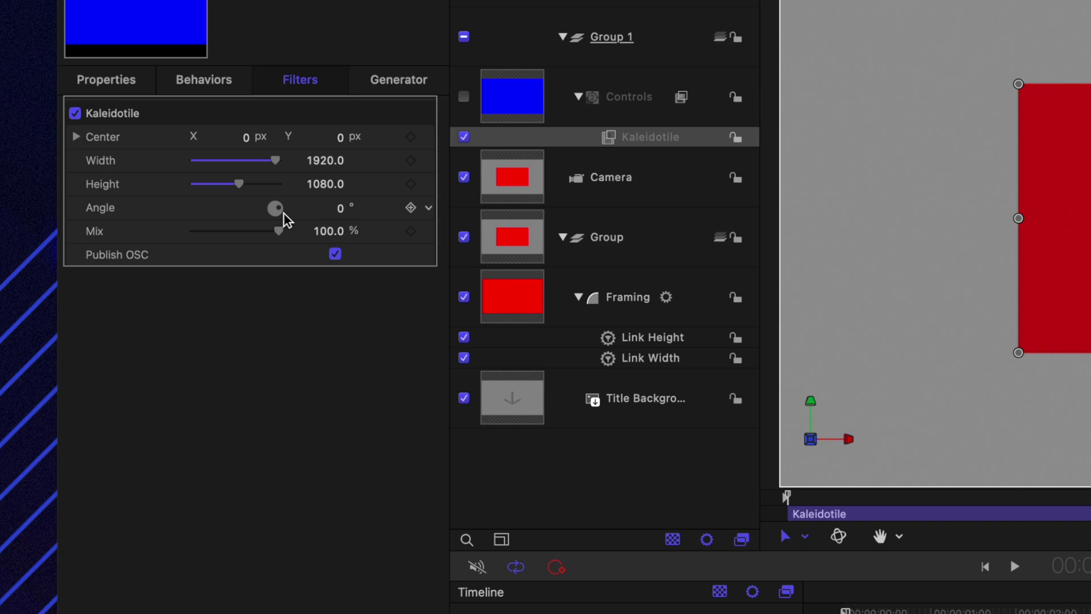
# Clamp the Kaleidotile Angle to min and max 0°, then test-resize the control and undo
pyautogui.click(429, 208)
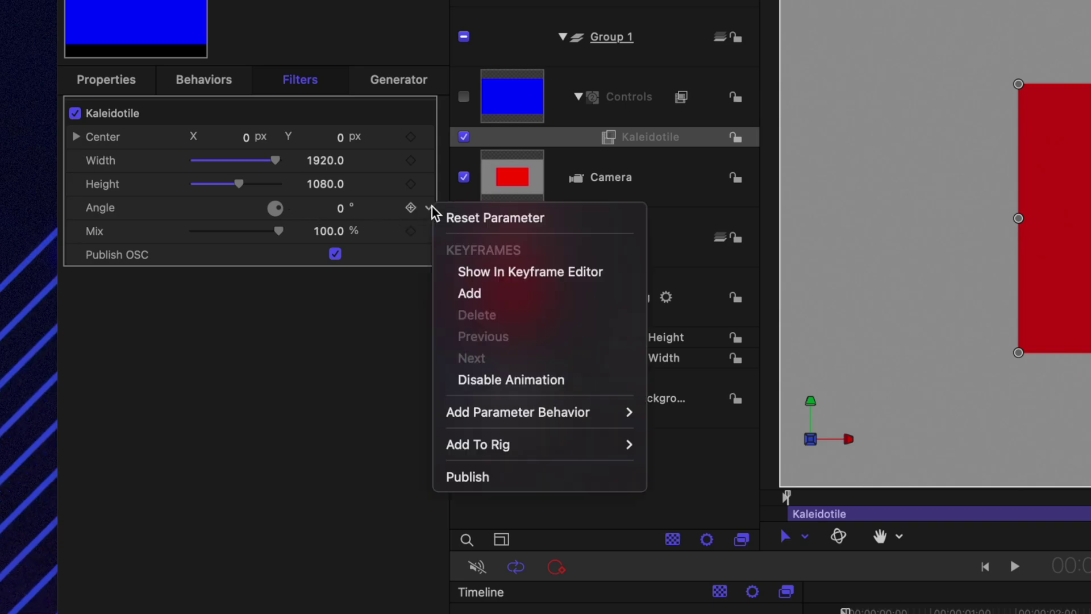
pyautogui.moveTo(493, 427)
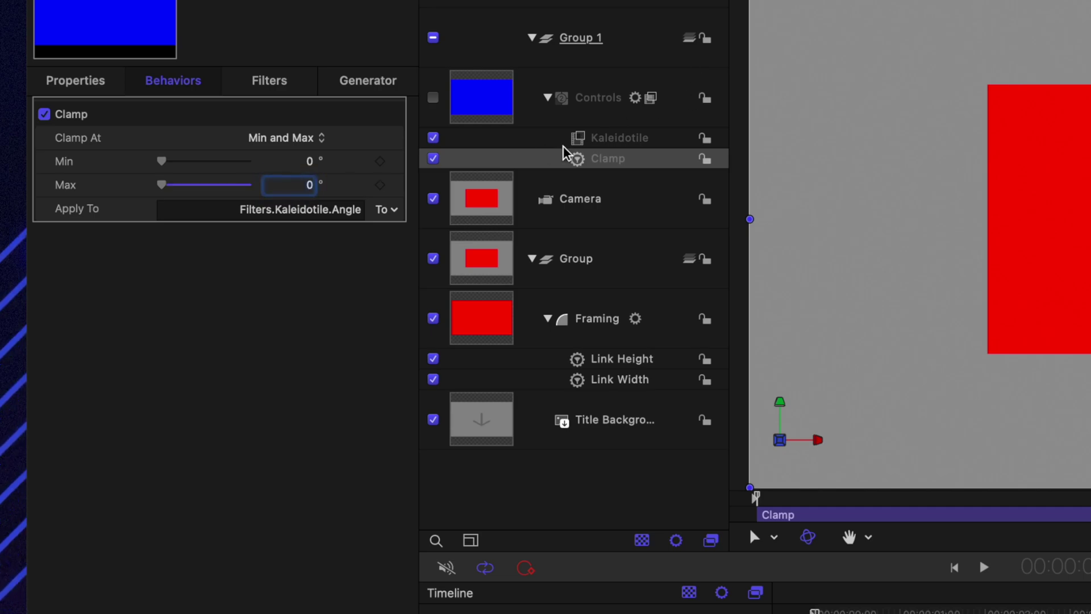
pyautogui.click(604, 142)
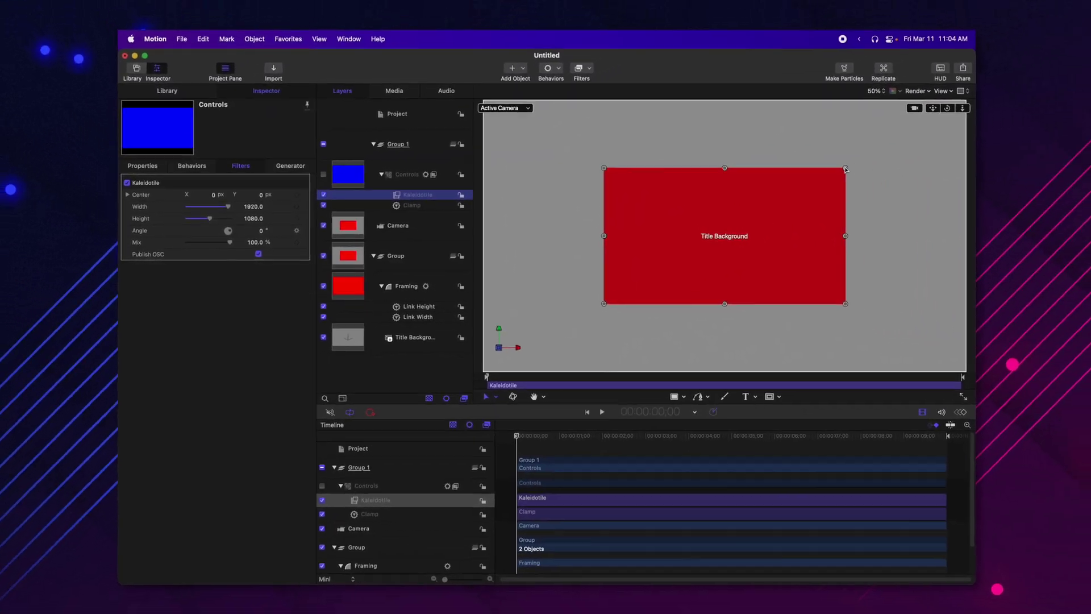
pyautogui.moveTo(845, 169); pyautogui.dragTo(792, 197)
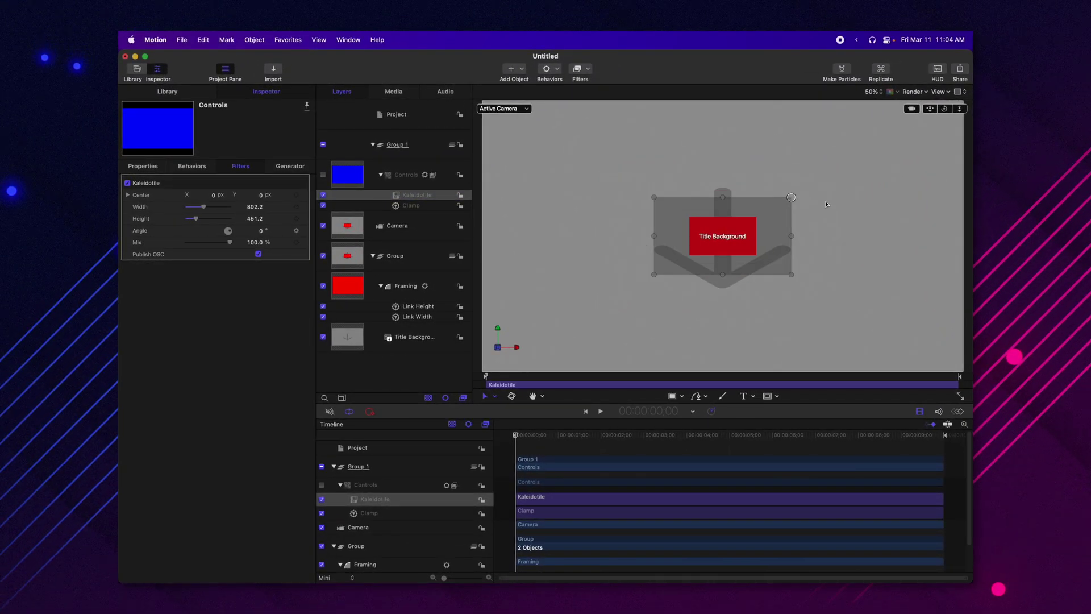
pyautogui.press('super+z')
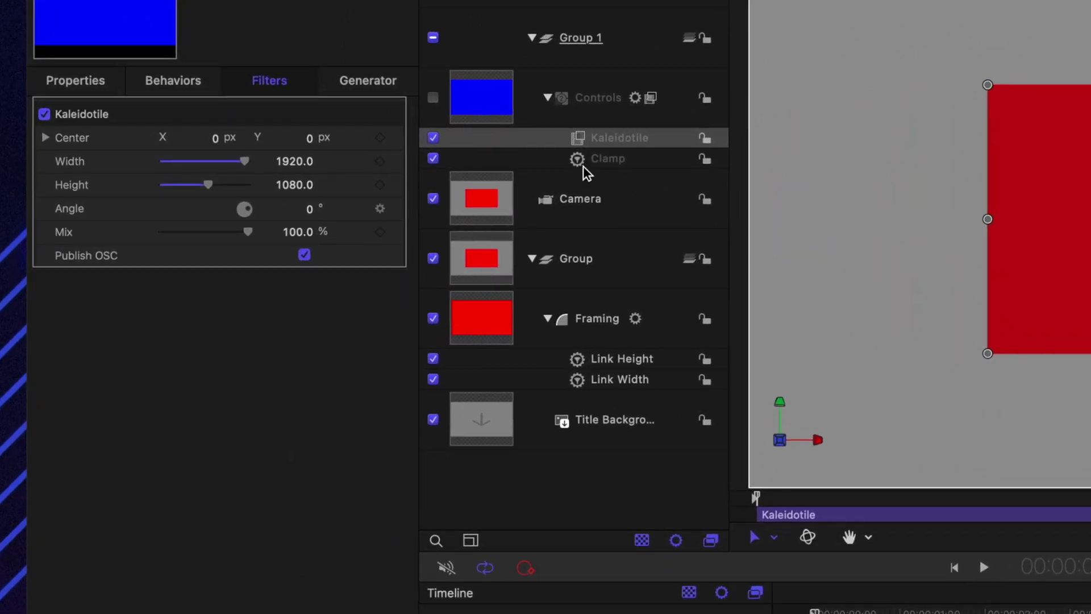
# Add a Link behavior to the Framing shape's Position X
pyautogui.click(613, 320)
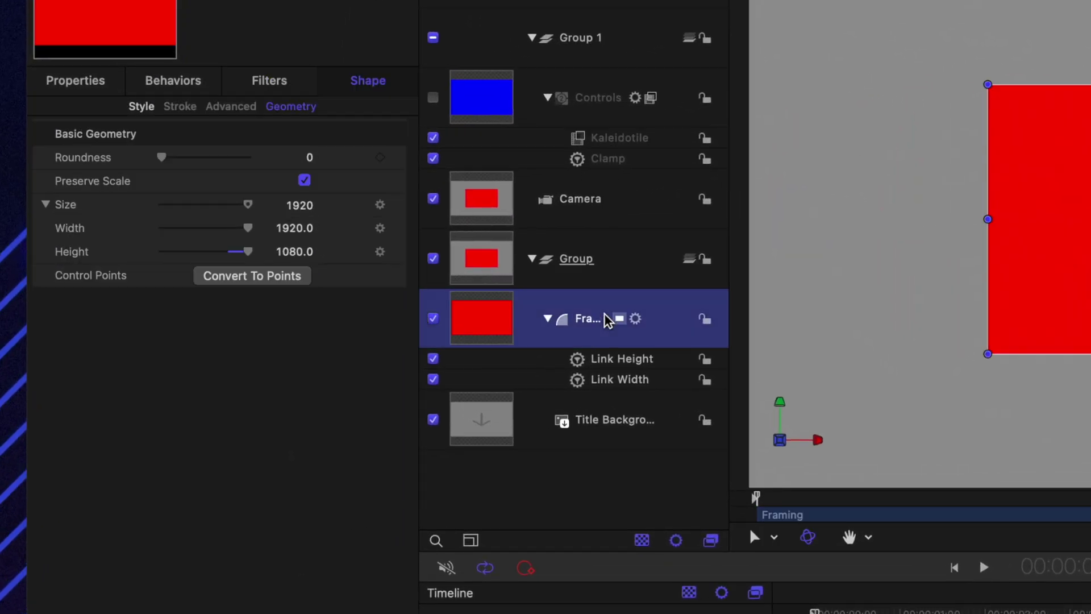
pyautogui.click(107, 85)
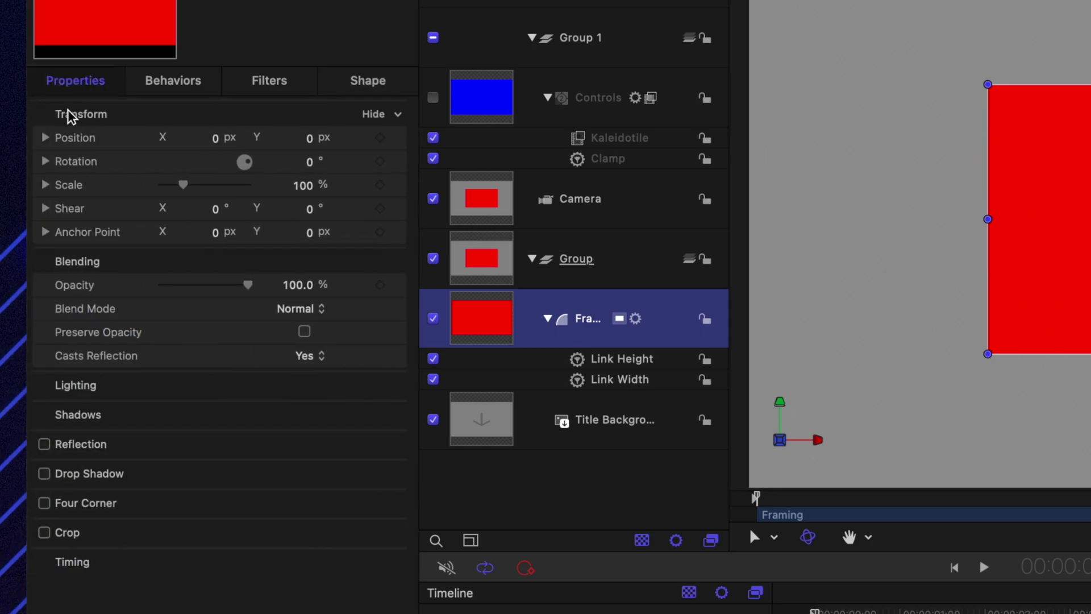
pyautogui.click(45, 138)
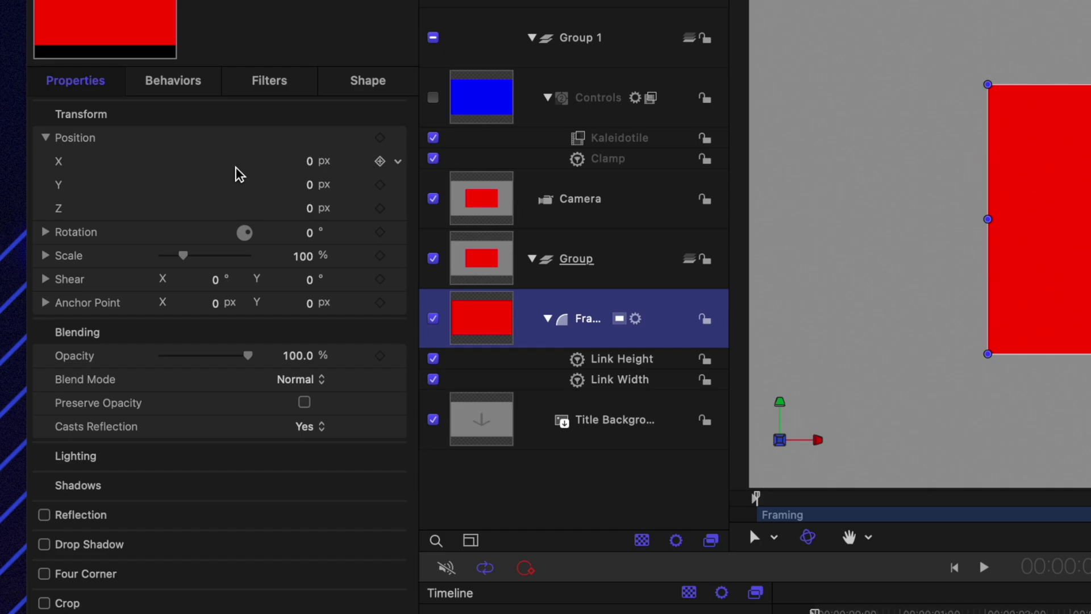
pyautogui.click(397, 162)
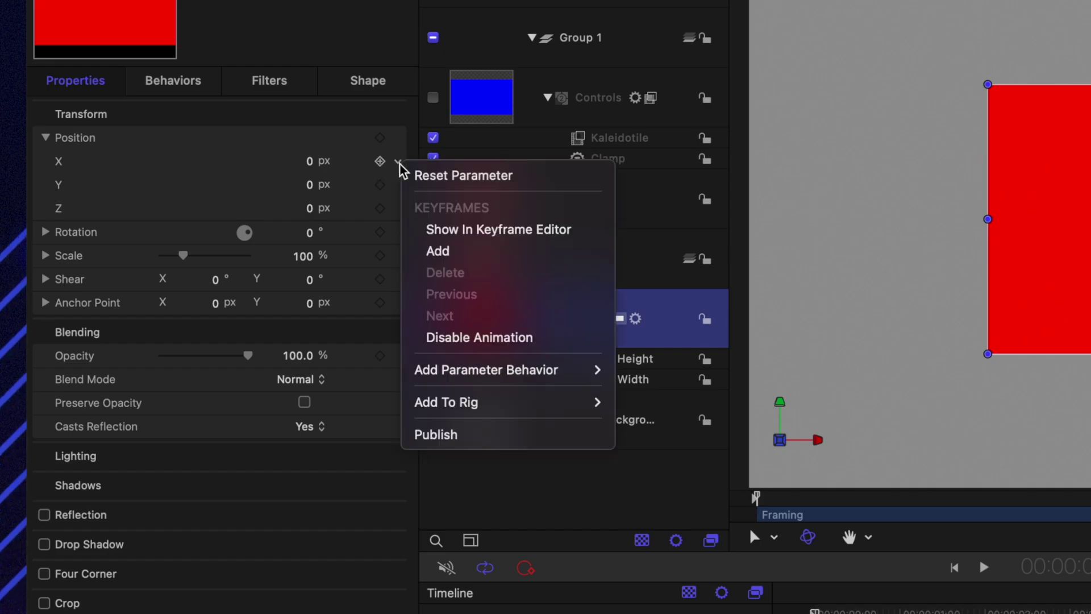
pyautogui.moveTo(510, 373)
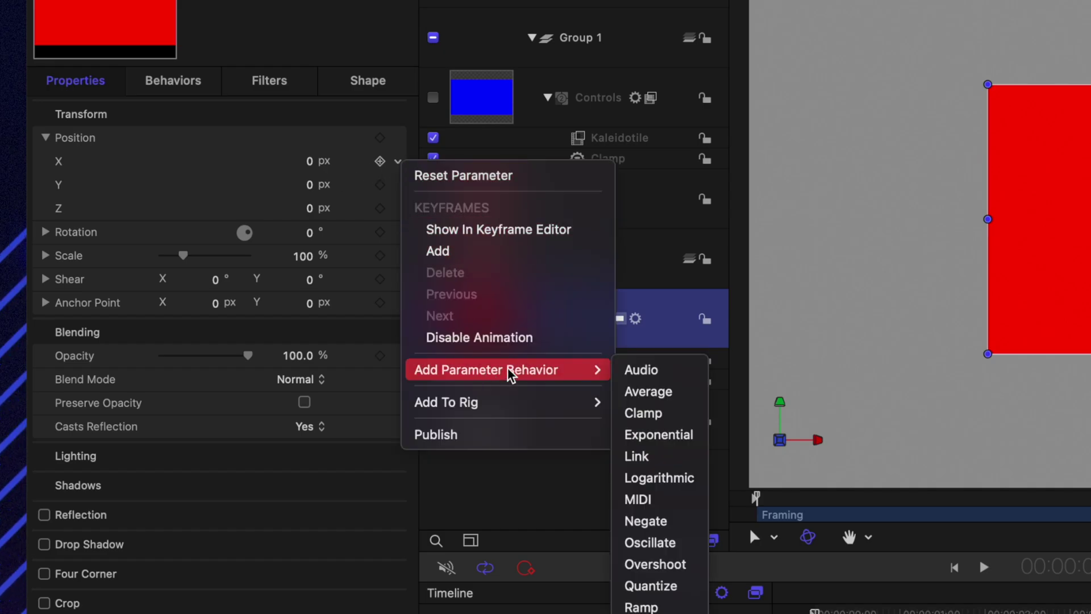
pyautogui.click(639, 456)
# Source the link from Controls' Kaleidotile Center X and enter a negative X offset
pyautogui.moveTo(573, 97); pyautogui.dragTo(414, 125)
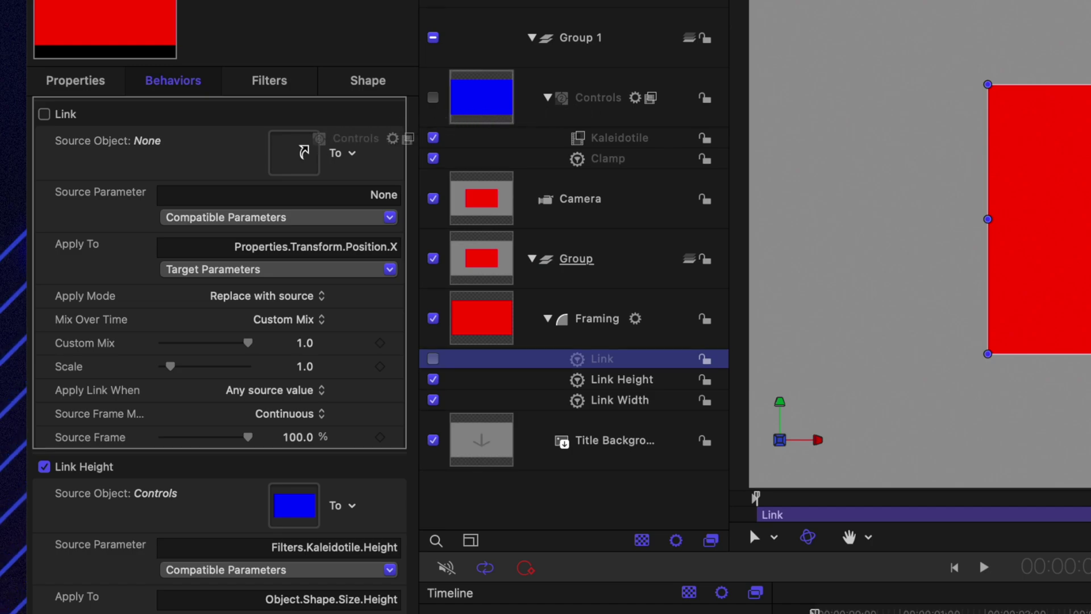
pyautogui.moveTo(304, 151); pyautogui.dragTo(296, 153)
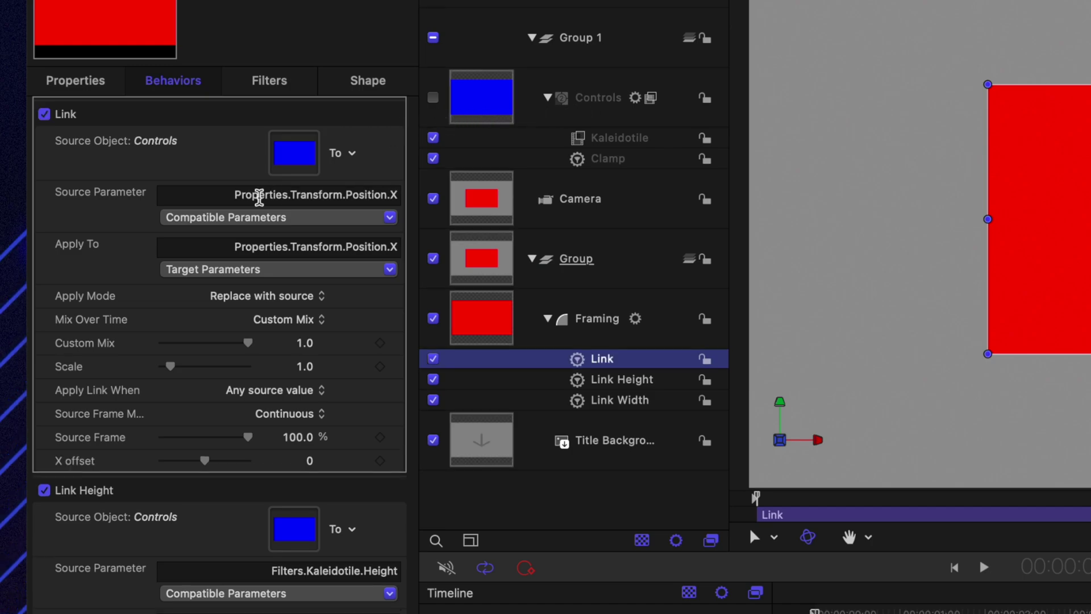
pyautogui.click(226, 217)
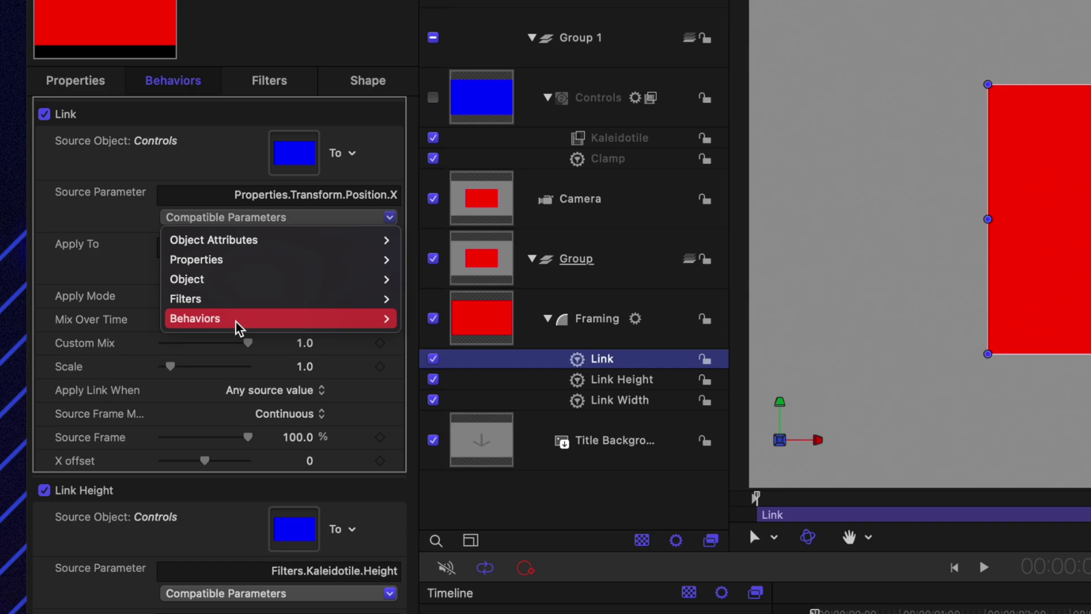
pyautogui.moveTo(246, 300)
pyautogui.moveTo(459, 303)
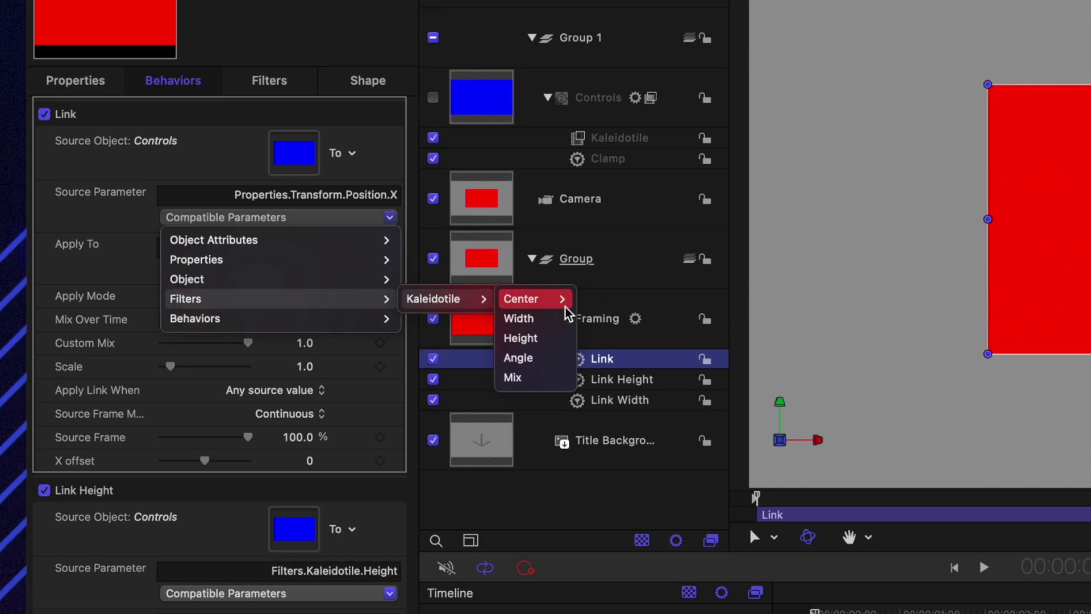
pyautogui.click(585, 301)
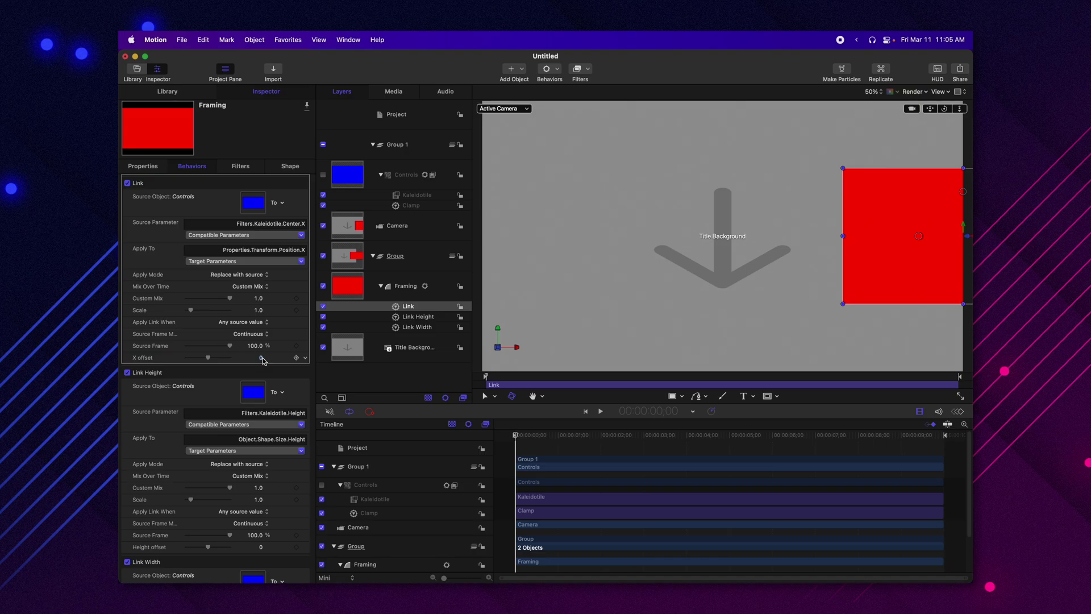
pyautogui.click(266, 369)
pyautogui.write('-0')
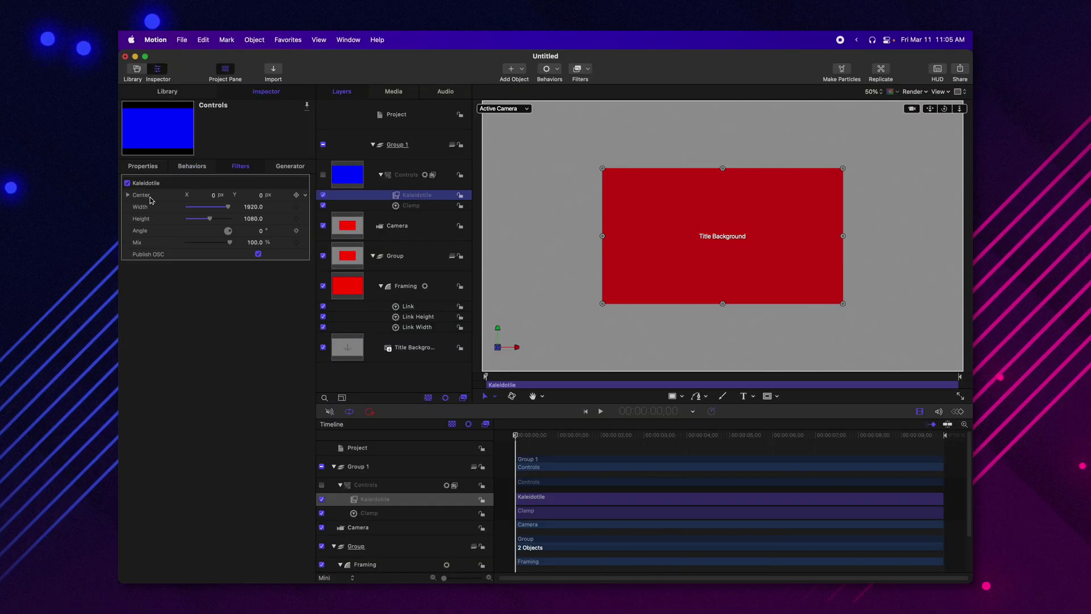
# Expand Kaleidotile Center's X and Y values and select Framing's Link behavior to rename it
pyautogui.click(128, 195)
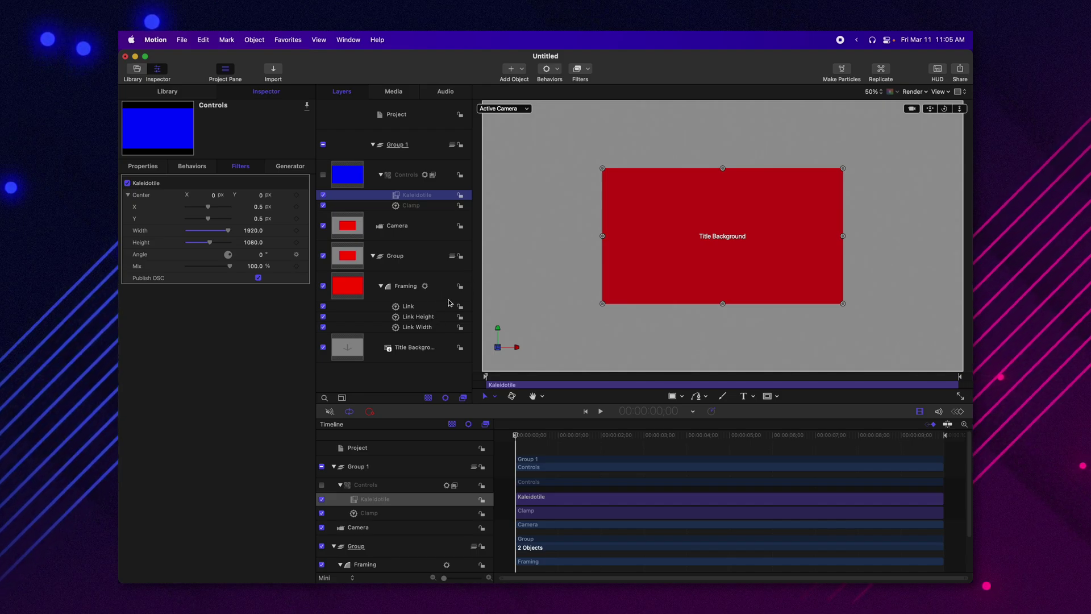
pyautogui.click(410, 307)
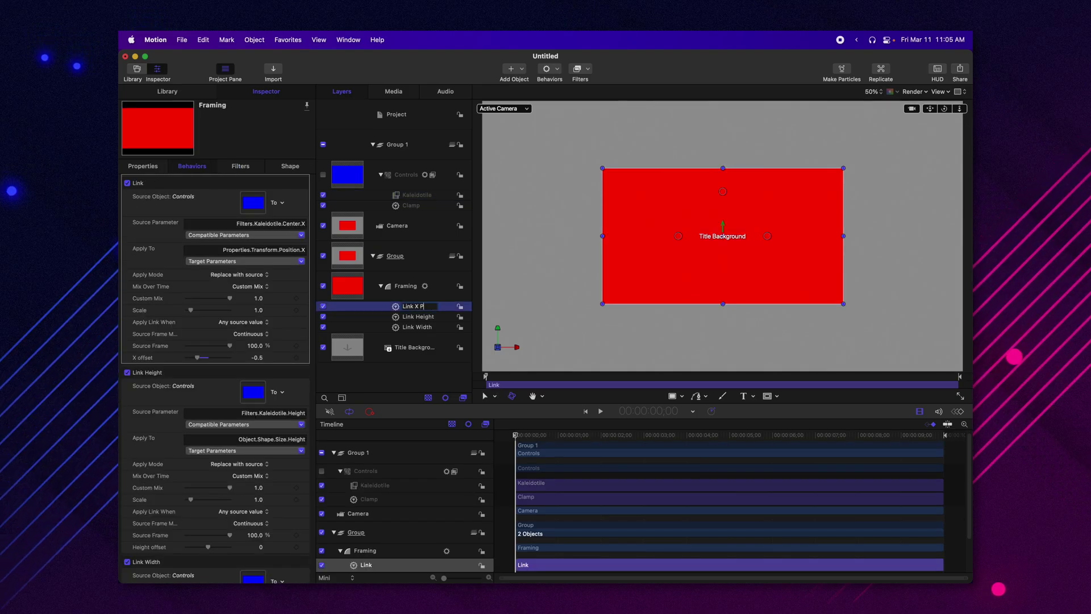
# Duplicate Link X Pos as 'Link Y Pos' with Kaleidotile Center Y as its source
pyautogui.press('super+d')
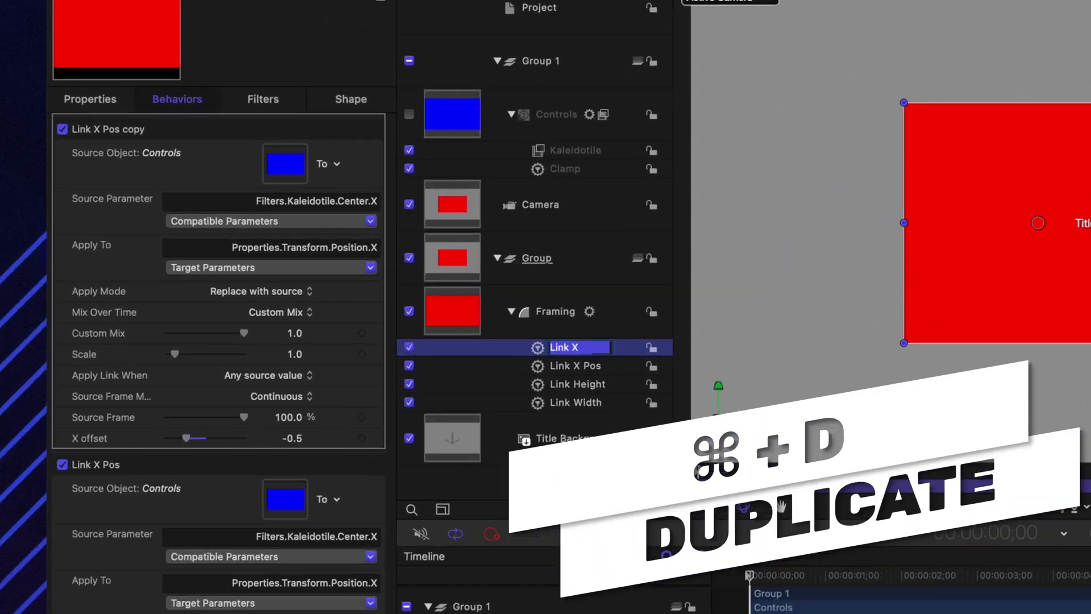
pyautogui.write('L')
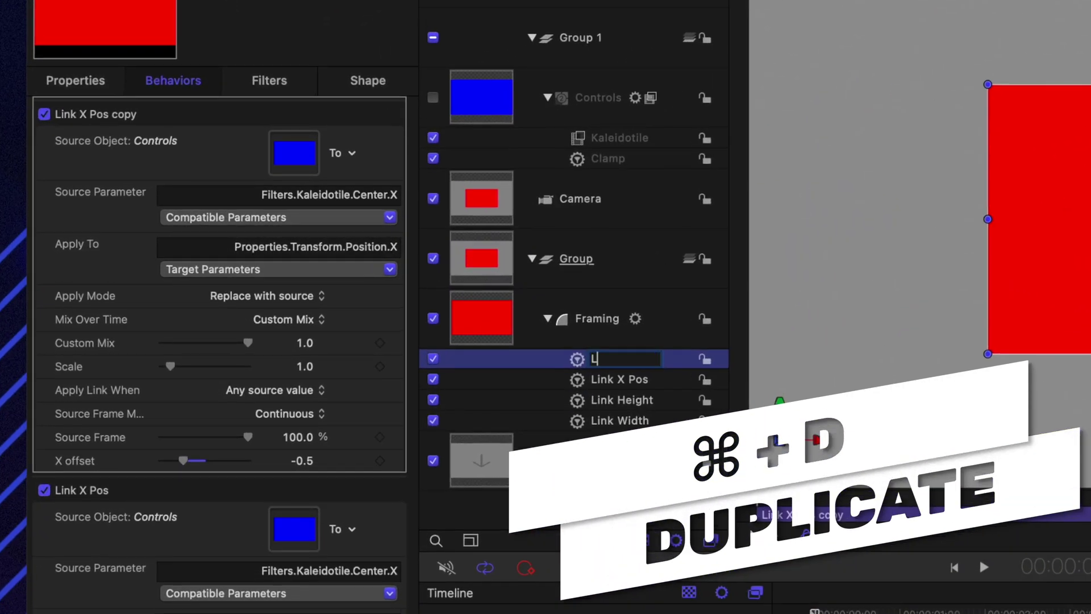
pyautogui.write('ink Y Pos')
pyautogui.press('Return')
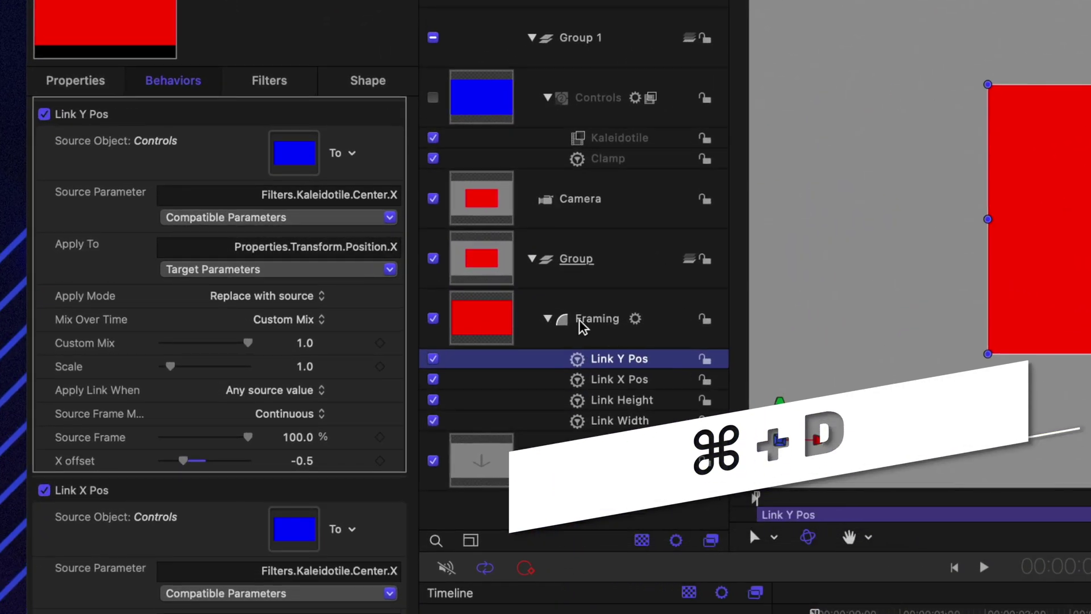
pyautogui.doubleClick(298, 245)
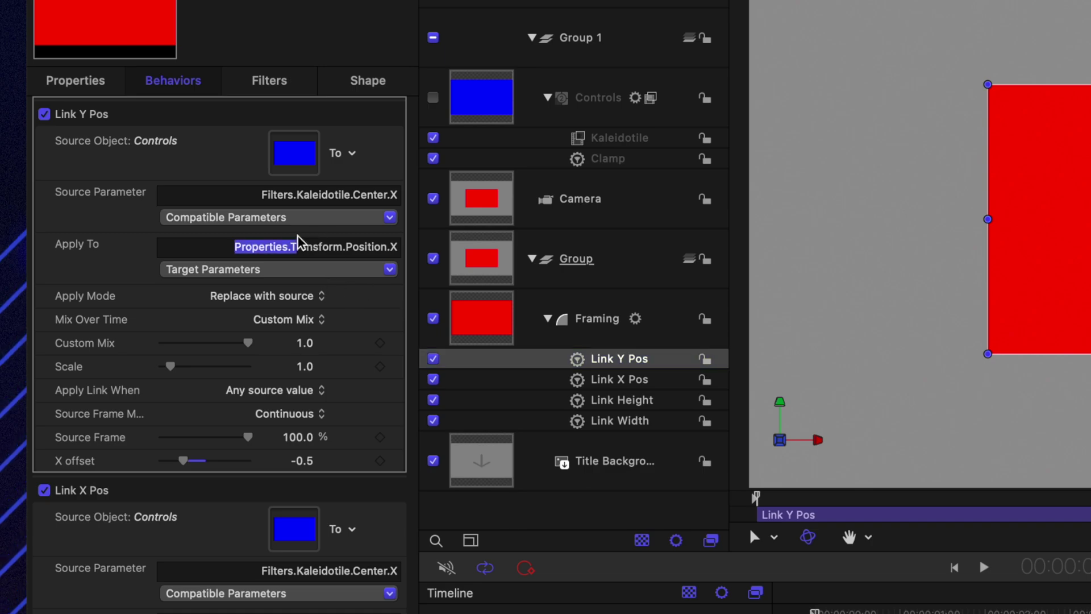
pyautogui.click(297, 221)
pyautogui.moveTo(318, 307)
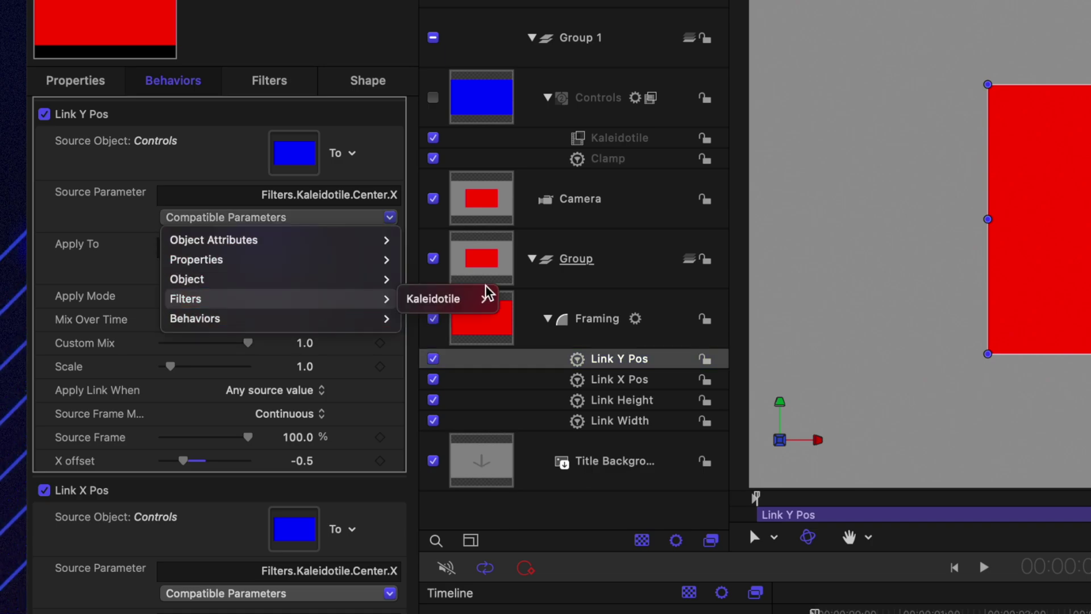
pyautogui.moveTo(484, 295)
pyautogui.click(594, 317)
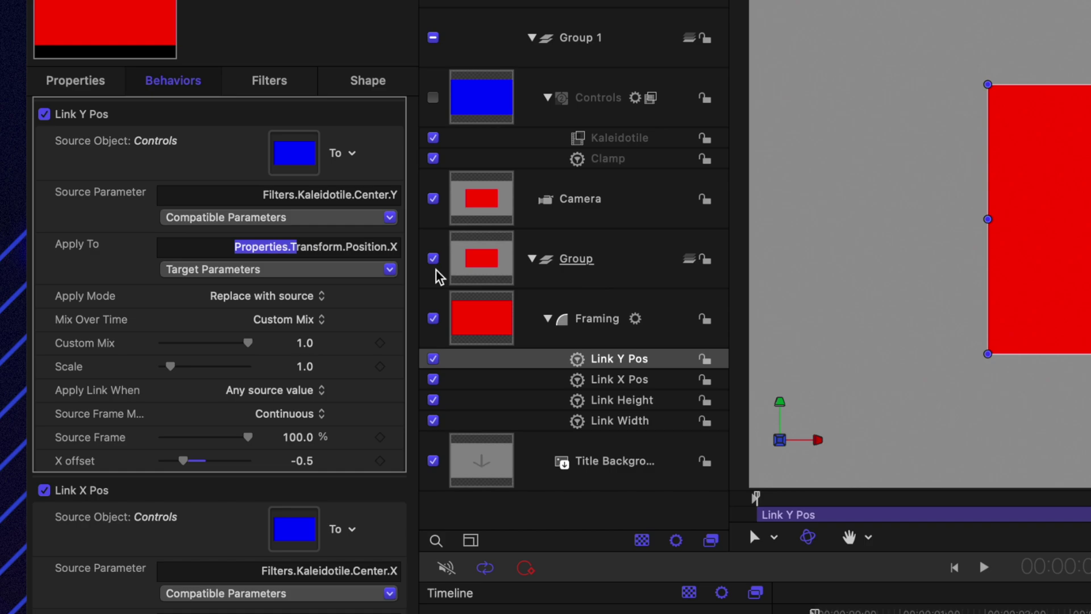
# Apply Link Y Pos to Position Y with a -0.5 offset and test by moving the Kaleidotile center
pyautogui.click(366, 272)
pyautogui.moveTo(366, 293)
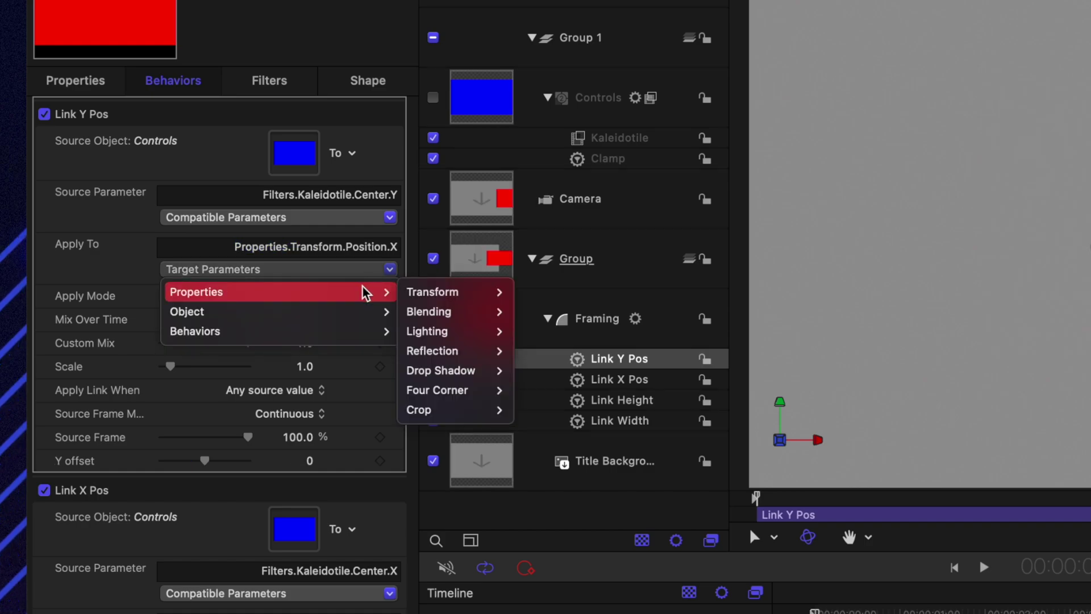
pyautogui.moveTo(454, 292)
pyautogui.moveTo(561, 299)
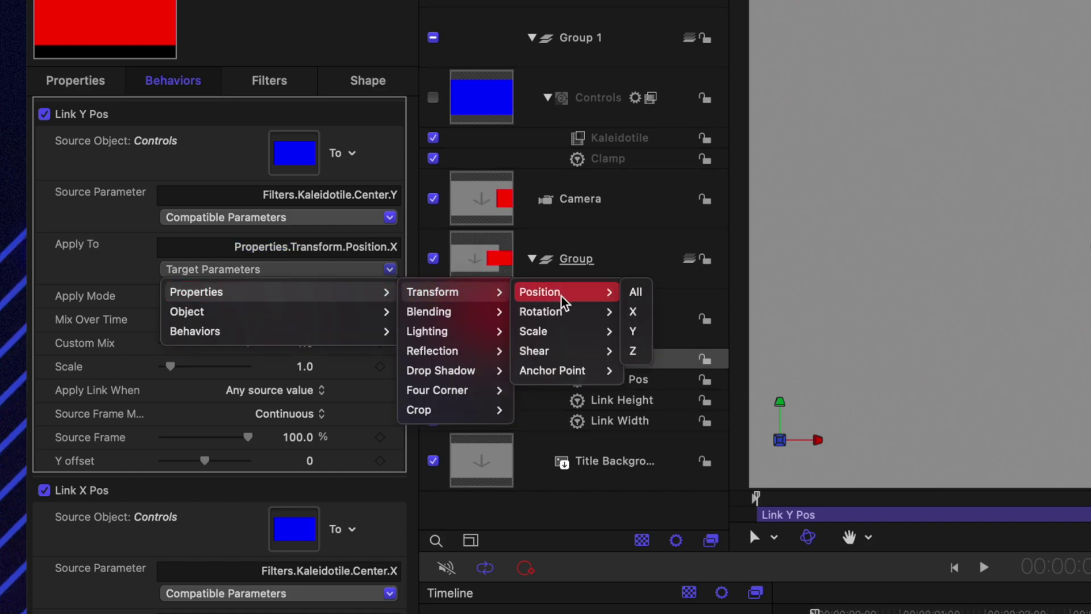
pyautogui.click(634, 333)
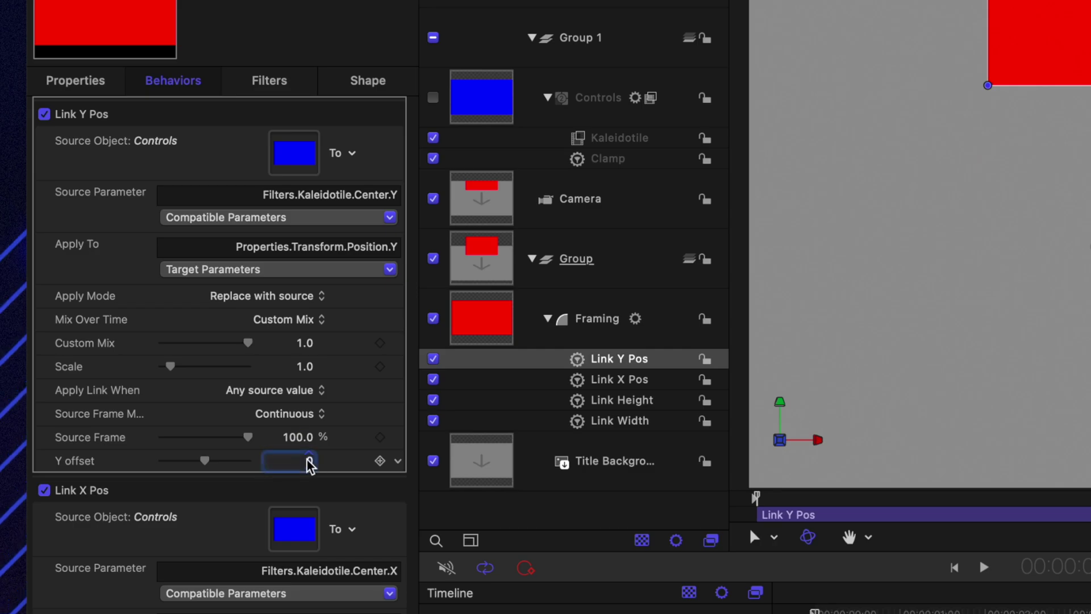
pyautogui.write('-0.')
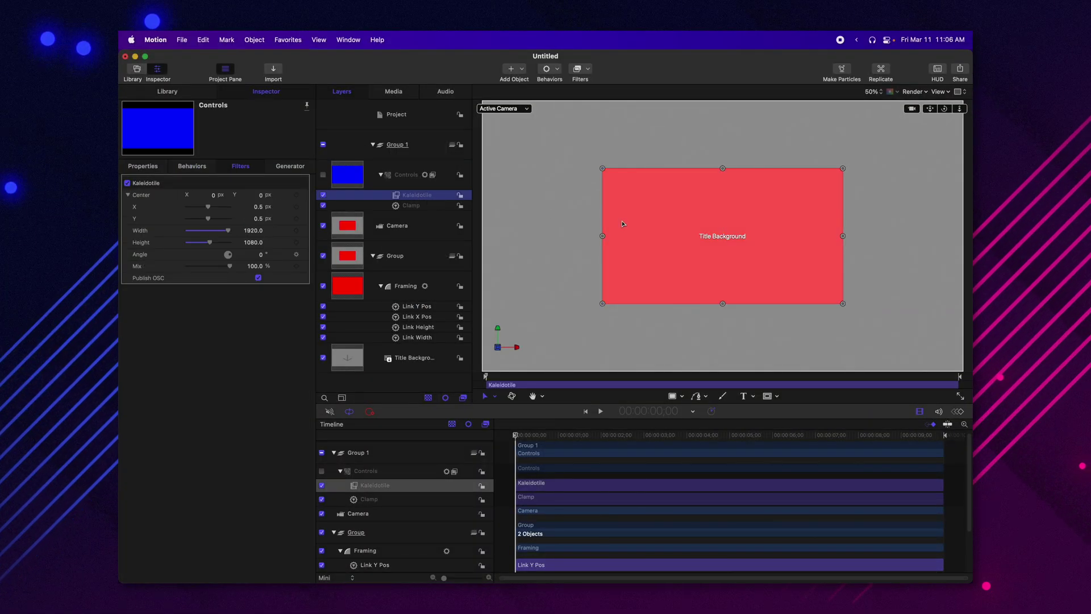
pyautogui.moveTo(730, 218)
pyautogui.mouseDown()
pyautogui.moveTo(633, 264)
pyautogui.moveTo(814, 220)
pyautogui.moveTo(688, 253)
pyautogui.moveTo(831, 249)
pyautogui.moveTo(700, 269)
pyautogui.moveTo(836, 231)
pyautogui.moveTo(713, 270)
pyautogui.moveTo(799, 212)
pyautogui.moveTo(725, 234)
pyautogui.mouseUp()
# Give the Camera layer a Camera > Framing behavior and scrub to preview the zoom-in
pyautogui.click(407, 237)
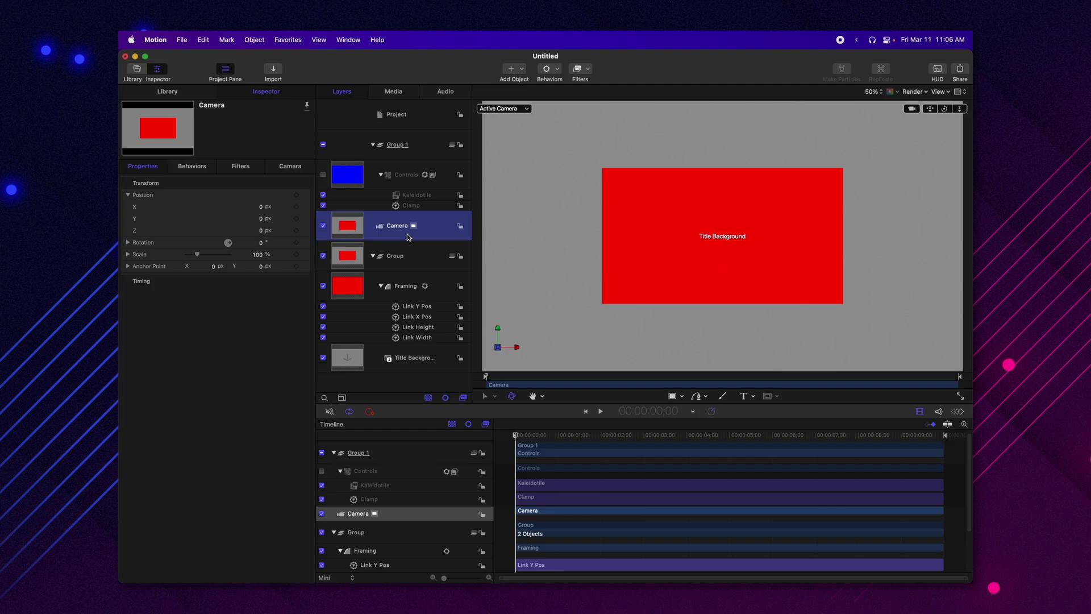
pyautogui.click(560, 70)
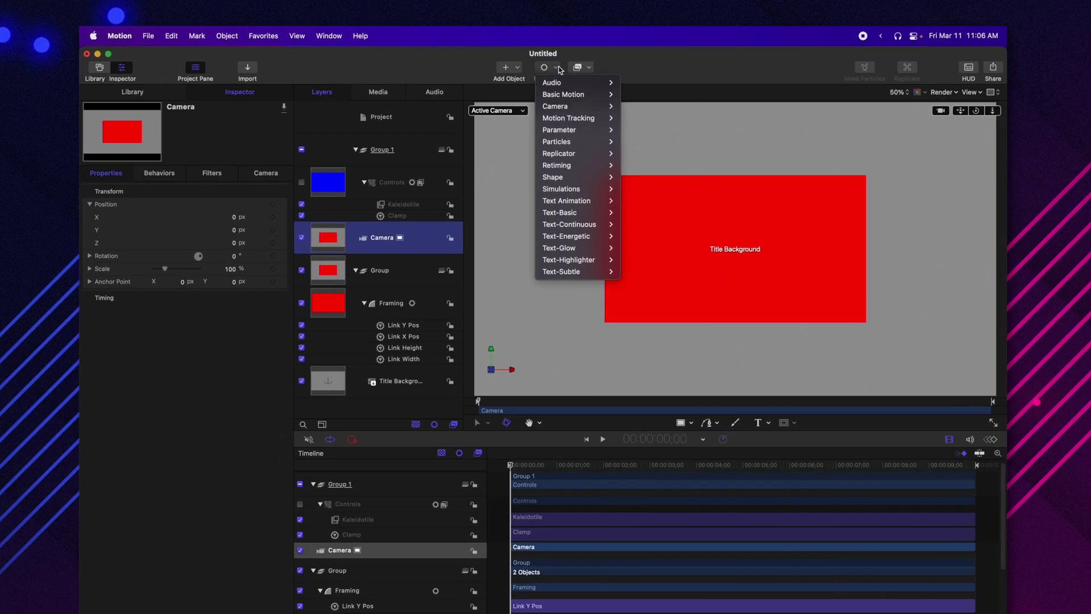
pyautogui.moveTo(554, 104)
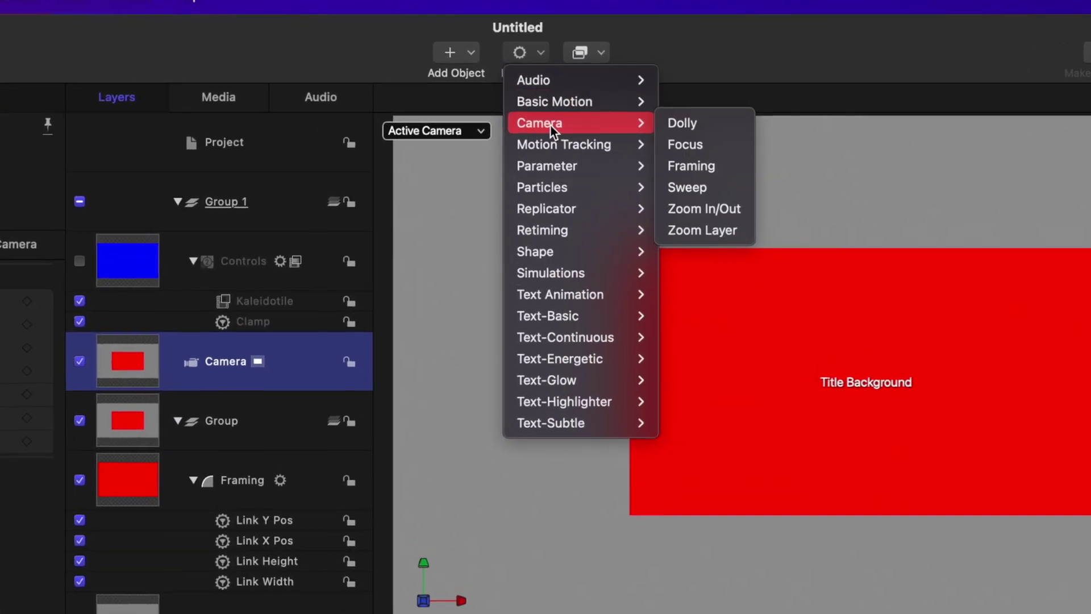
pyautogui.click(714, 166)
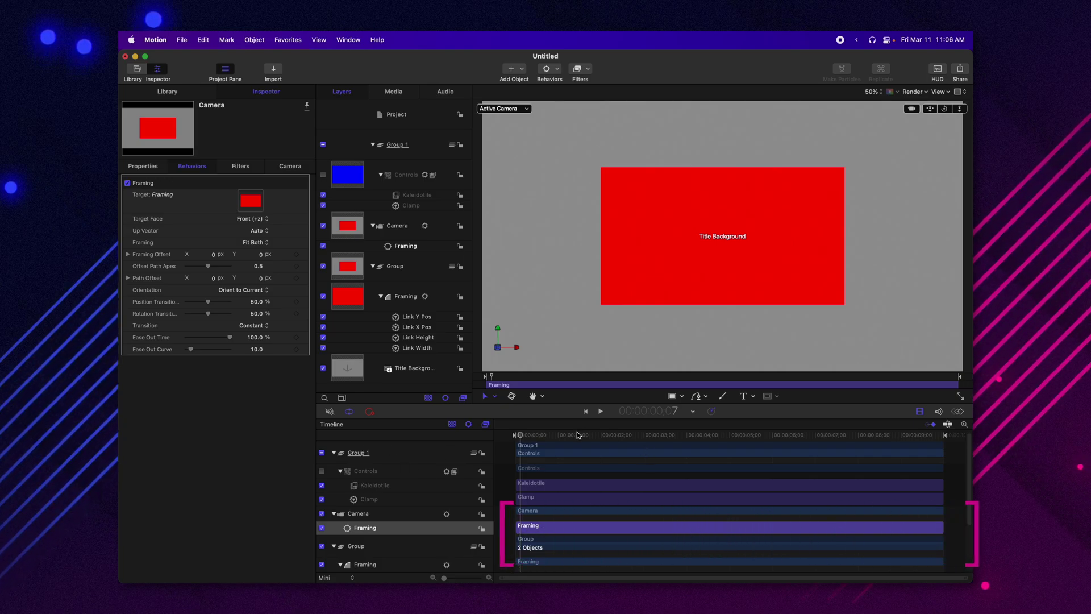
pyautogui.moveTo(577, 436); pyautogui.dragTo(828, 437)
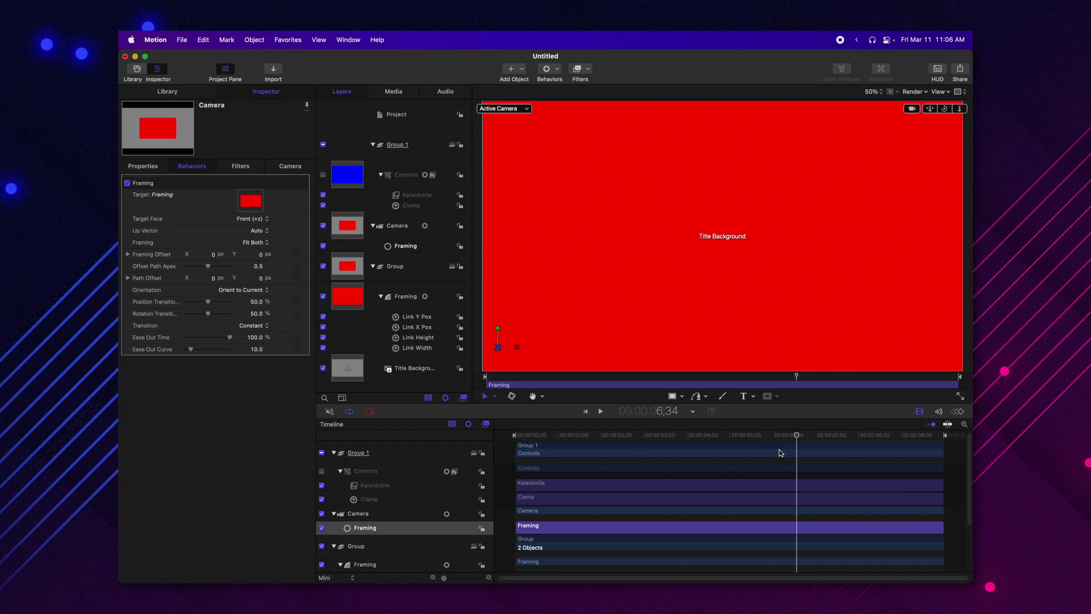
pyautogui.moveTo(577, 435); pyautogui.dragTo(730, 436)
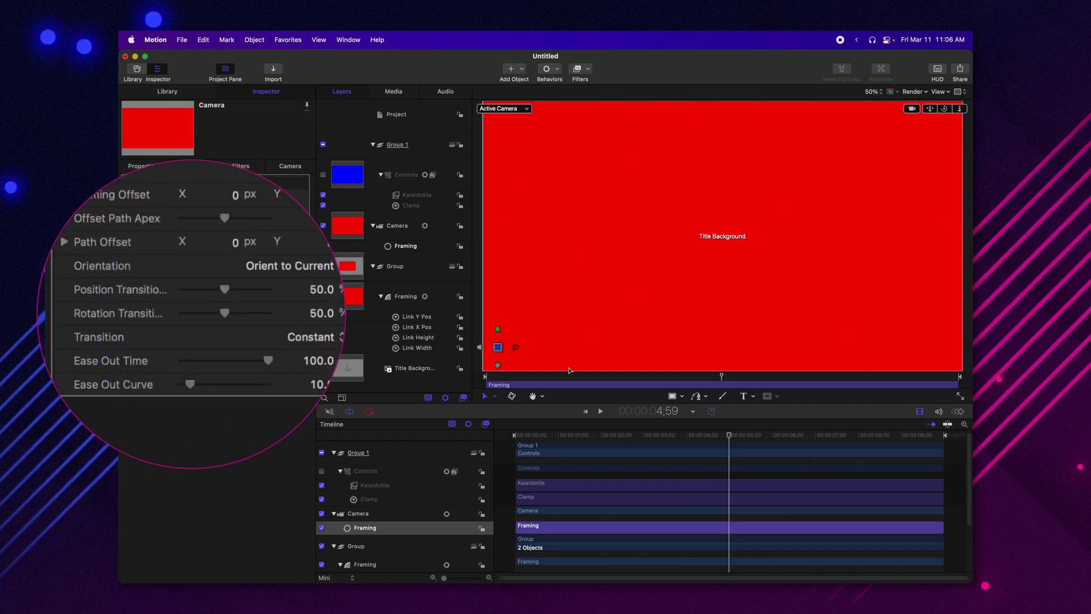
pyautogui.click(595, 436)
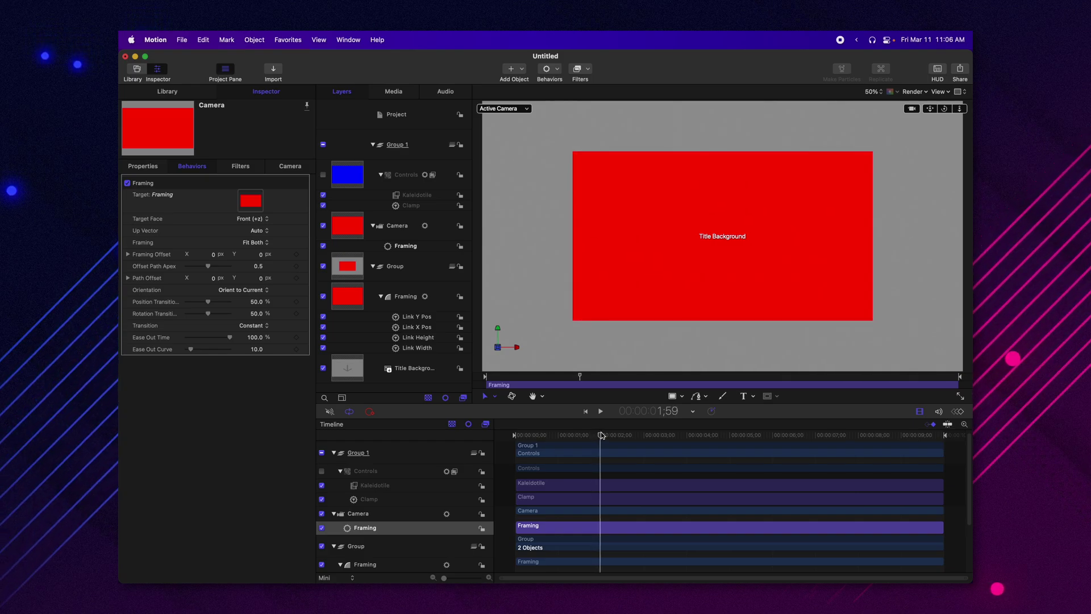
# Trim the Framing behavior to end at 2;00 and mark that point with a Build In - Optional marker
pyautogui.click(602, 435)
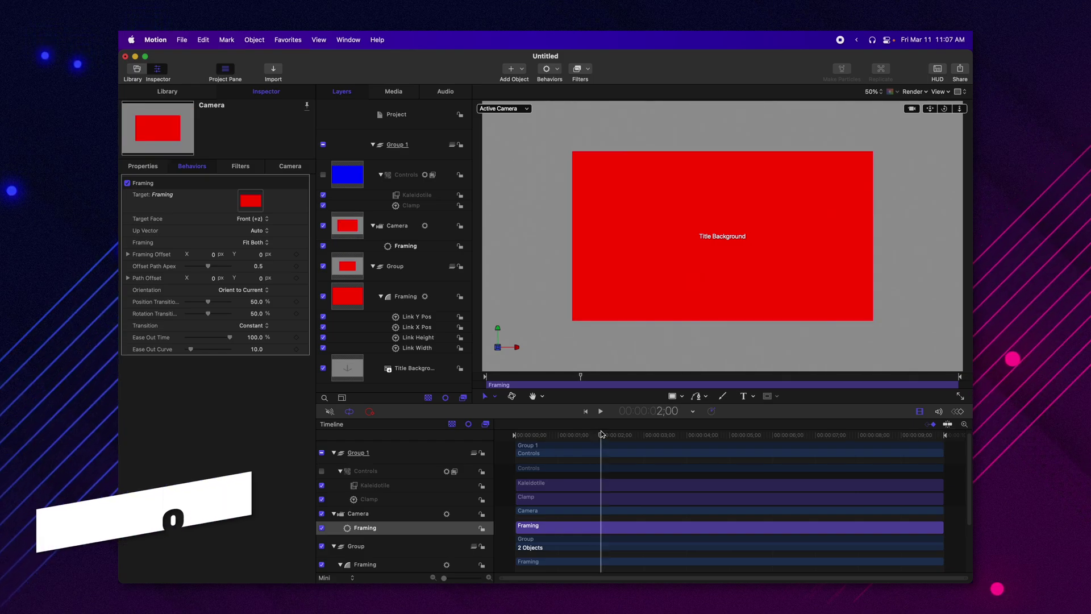
pyautogui.press('o')
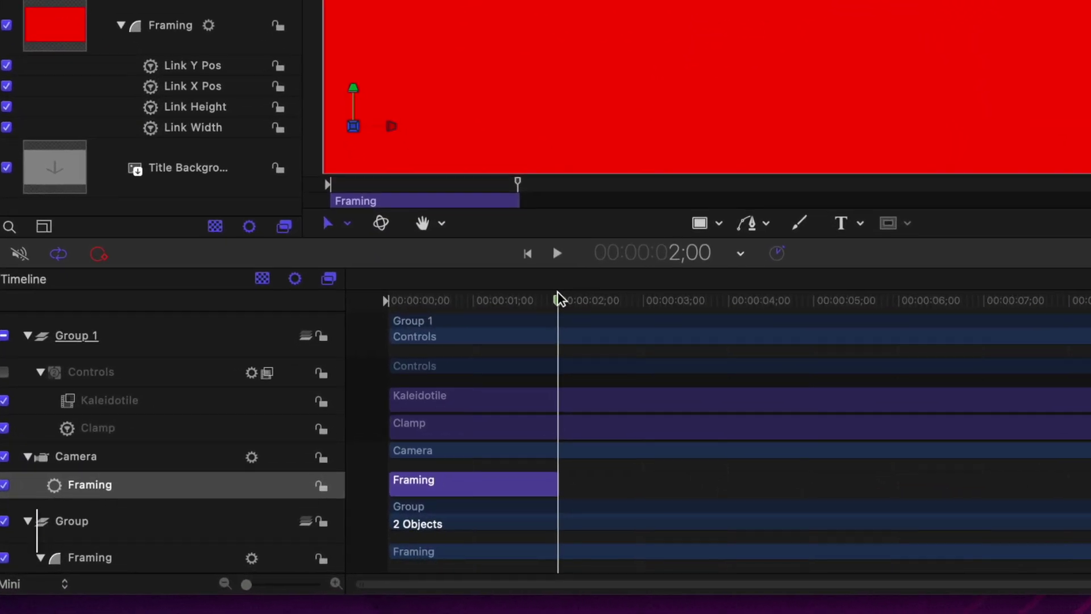
pyautogui.hotkey('shift', 'm')
pyautogui.moveTo(557, 302); pyautogui.dragTo(542, 304)
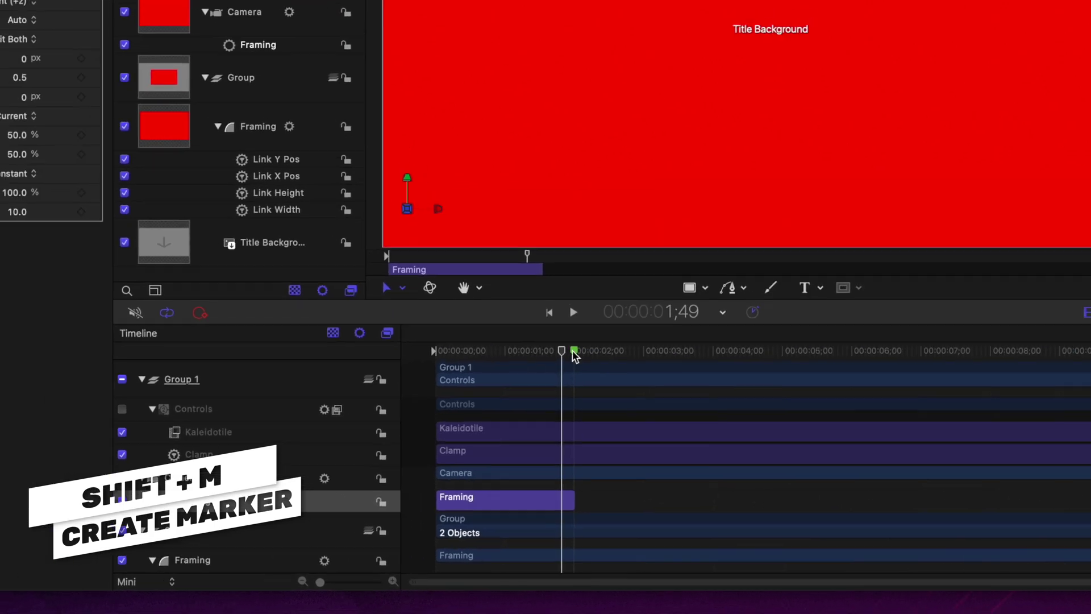
pyautogui.doubleClick(573, 351)
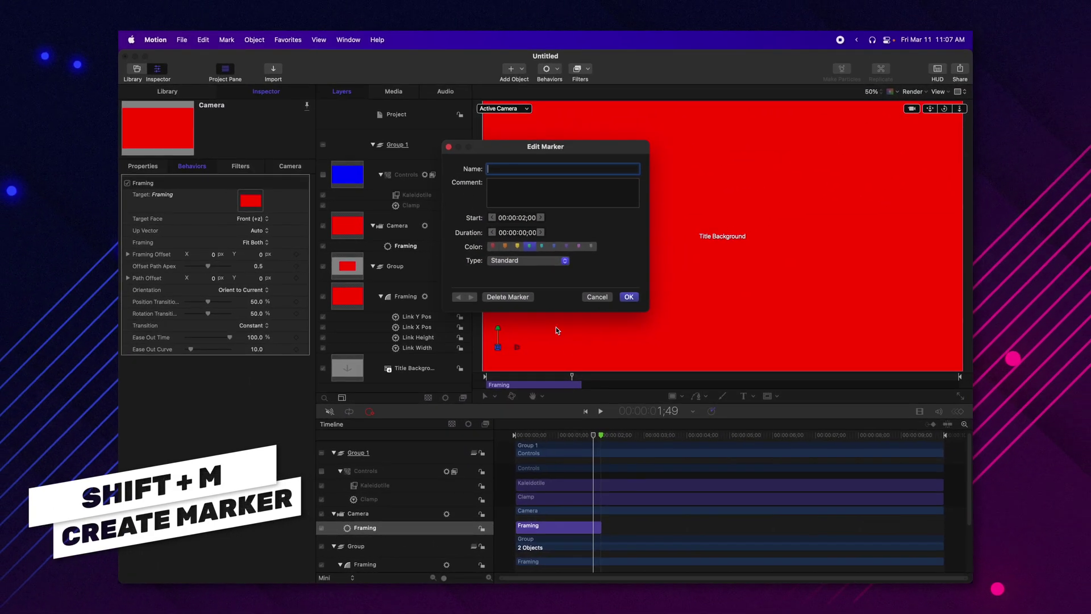
pyautogui.click(523, 263)
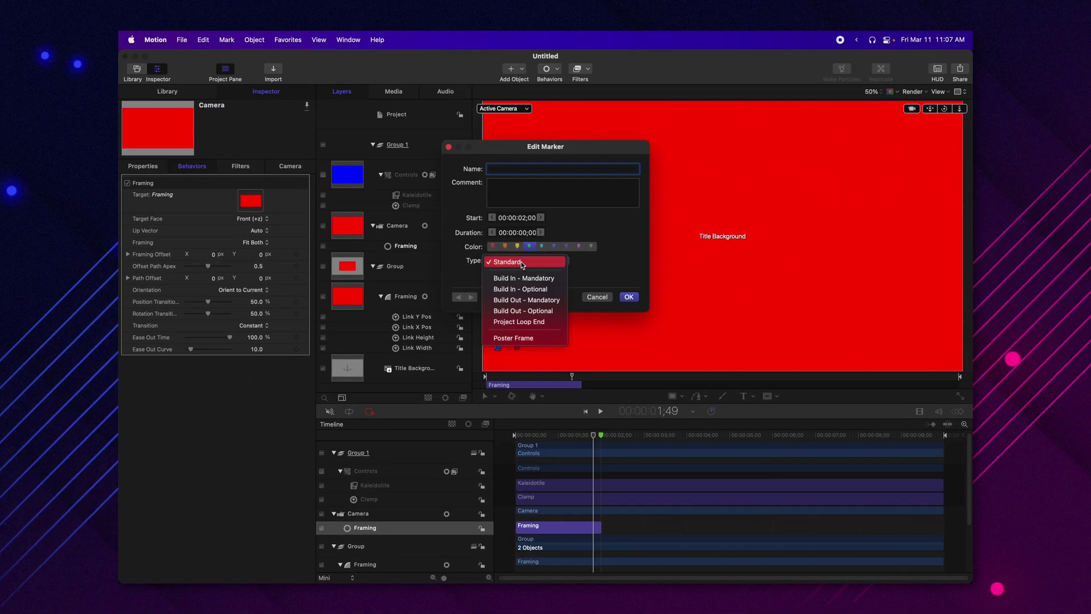
pyautogui.click(522, 292)
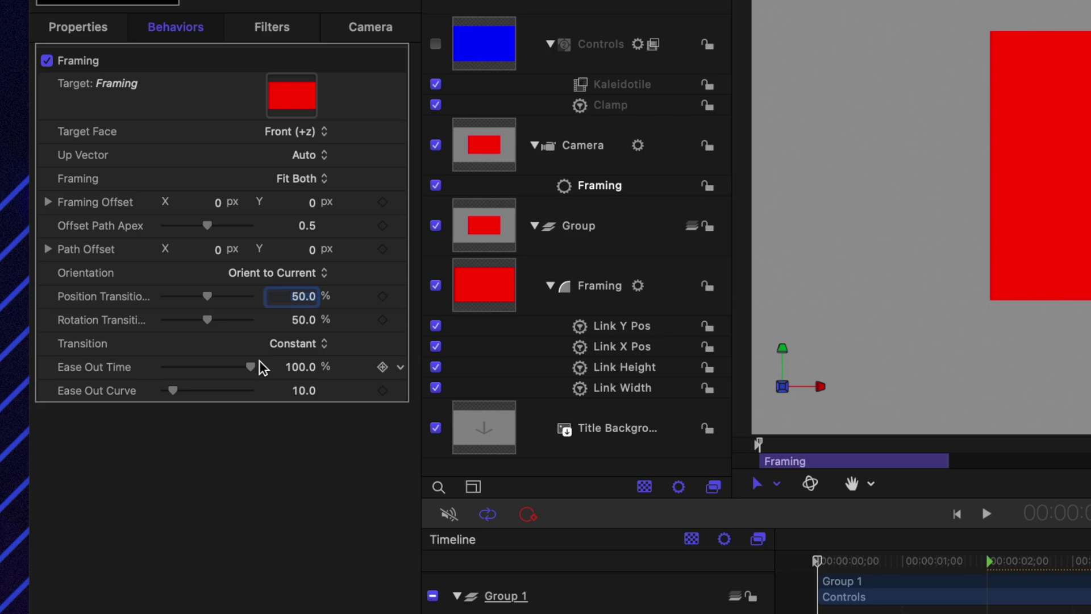
# Set the Framing transition to Ease Both and orientation to Orient to Final, previewing the move
pyautogui.click(278, 346)
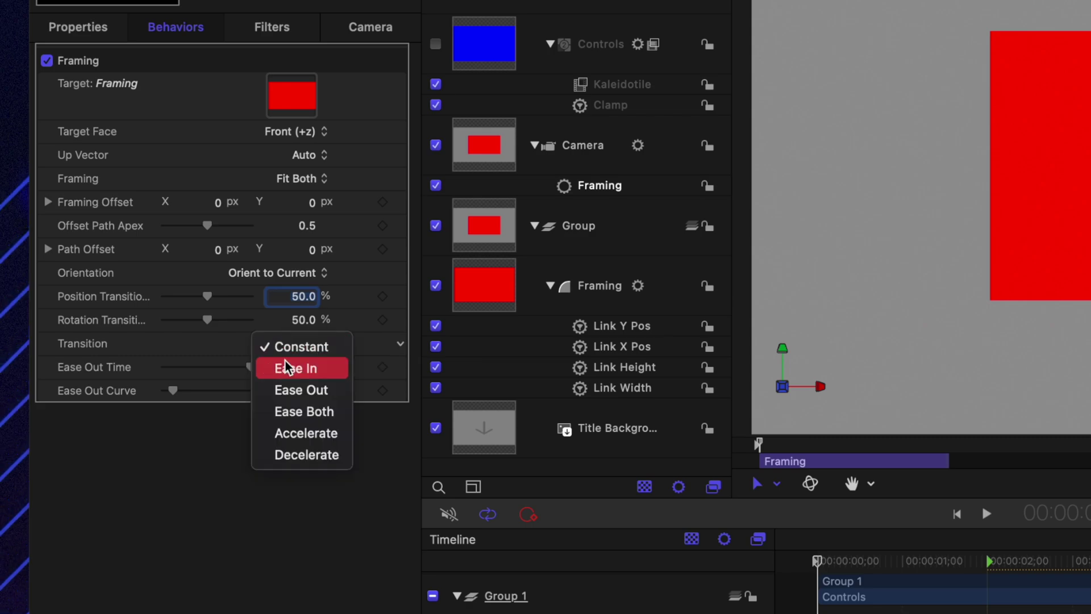
pyautogui.click(295, 412)
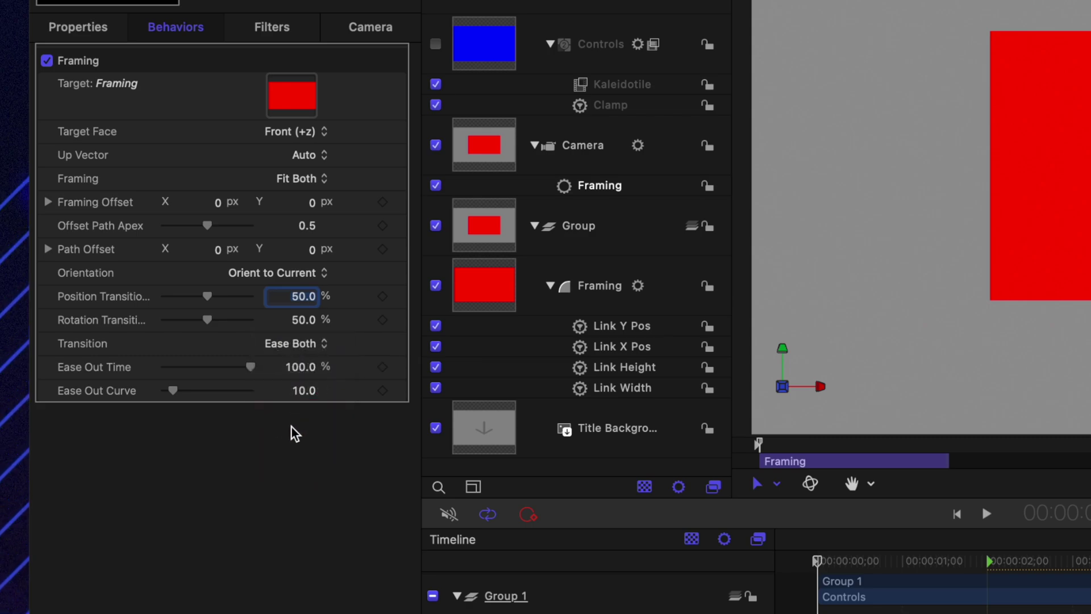
pyautogui.moveTo(901, 559); pyautogui.dragTo(878, 563)
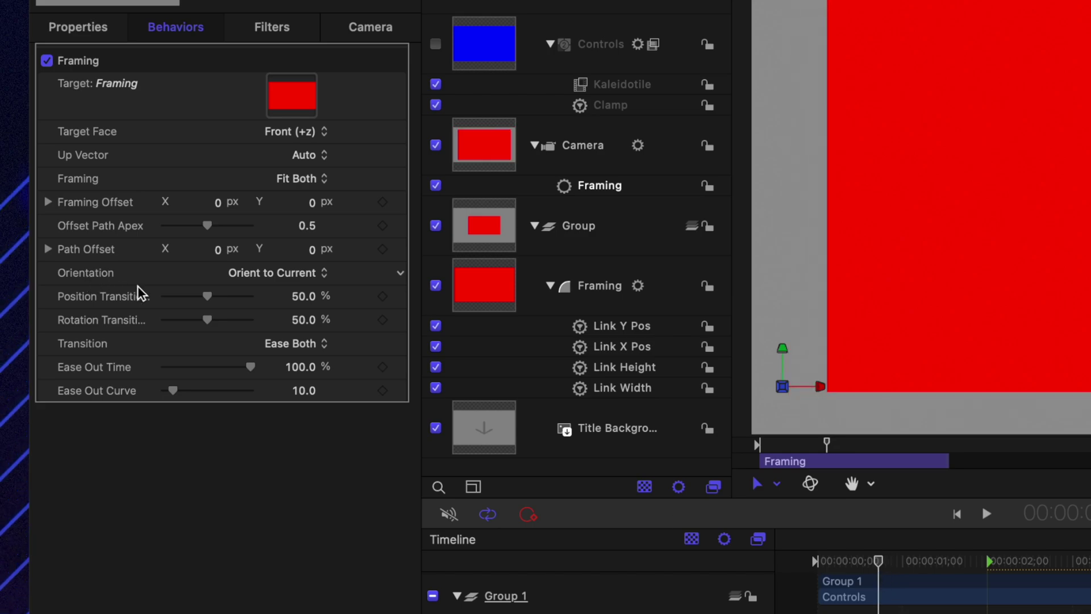
pyautogui.click(310, 278)
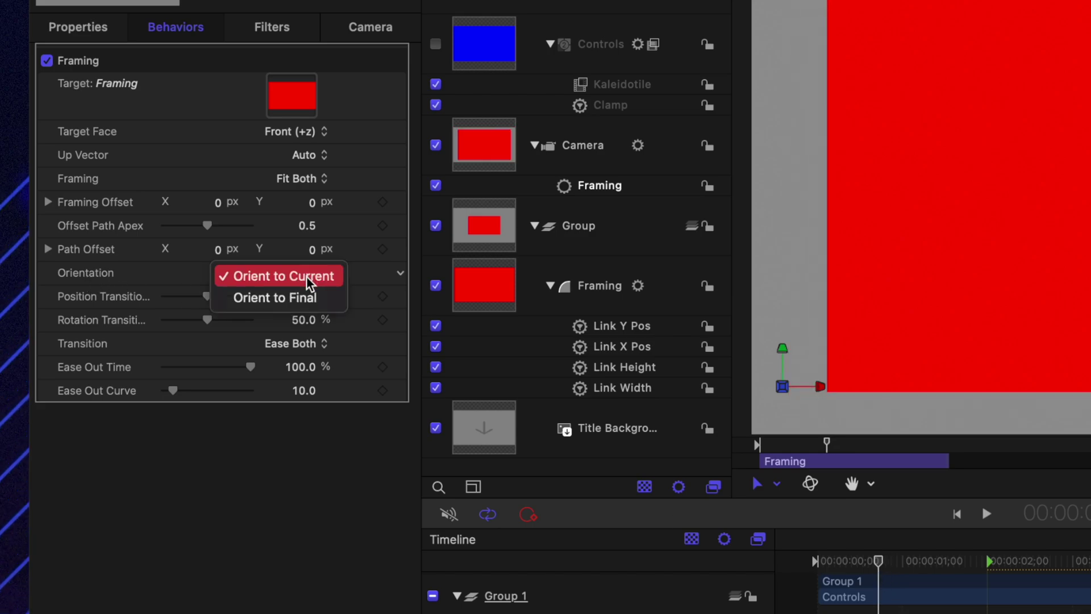
pyautogui.click(305, 296)
pyautogui.click(900, 561)
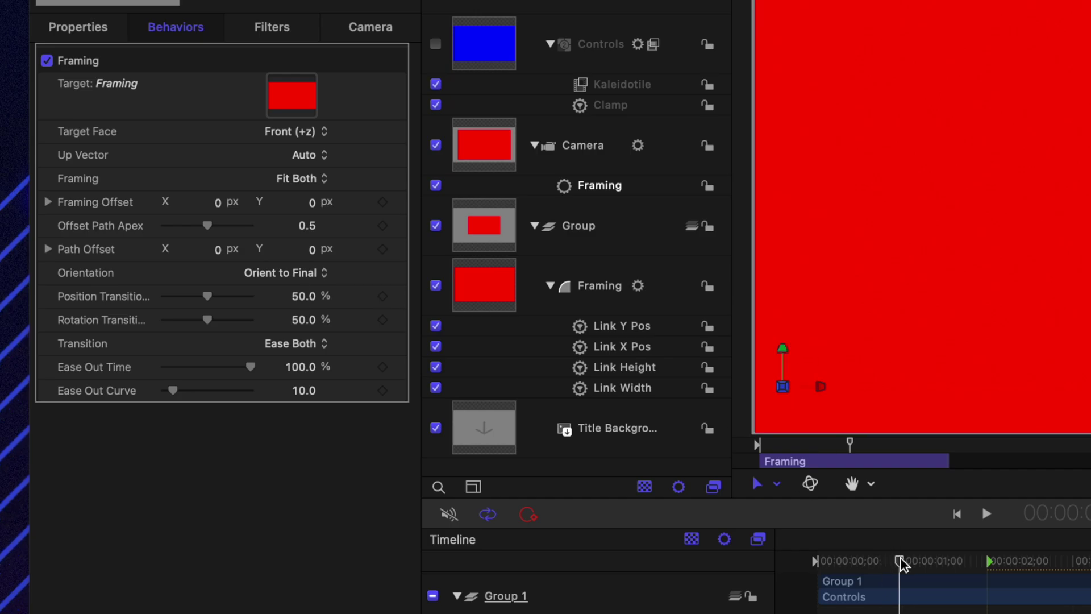
pyautogui.moveTo(901, 563); pyautogui.dragTo(910, 563)
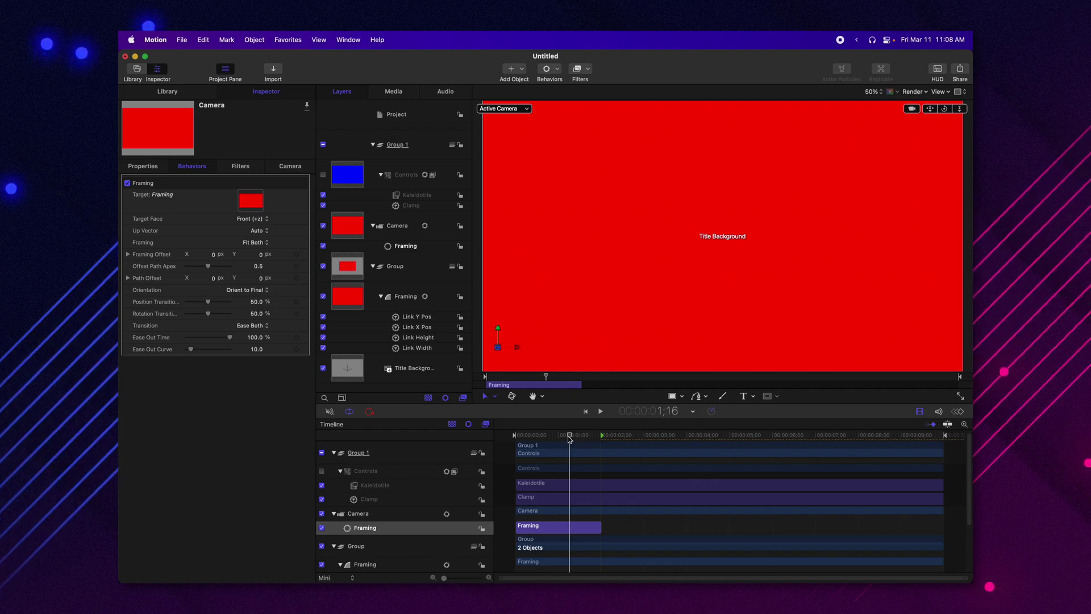
# Rename the behavior 'Framing In' and move its Framing Out copy to the last two seconds
pyautogui.press('Home')
pyautogui.click(425, 248)
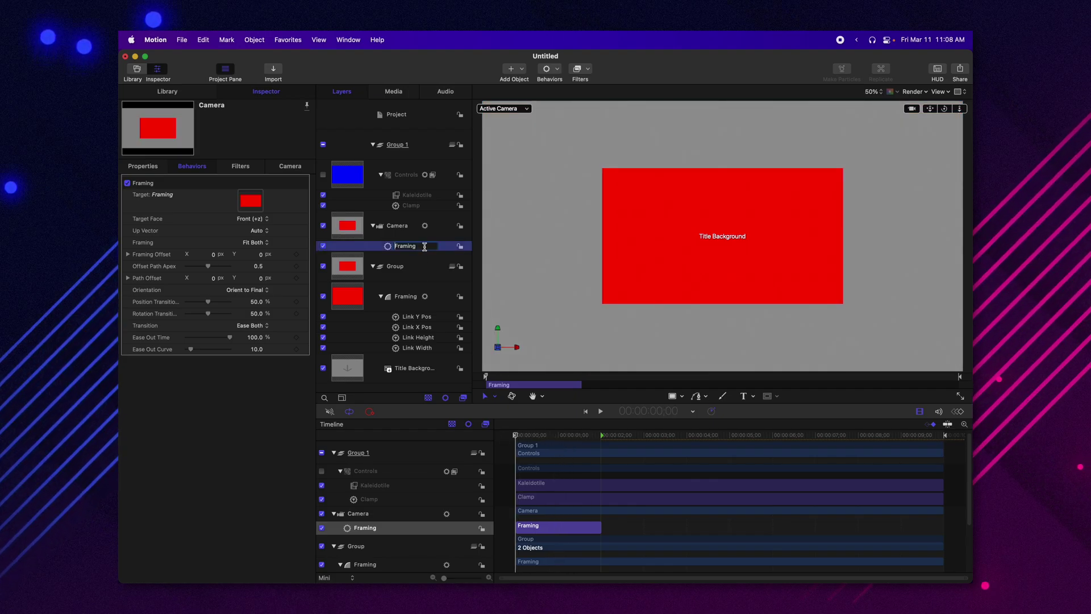
pyautogui.write('In')
pyautogui.press('Return')
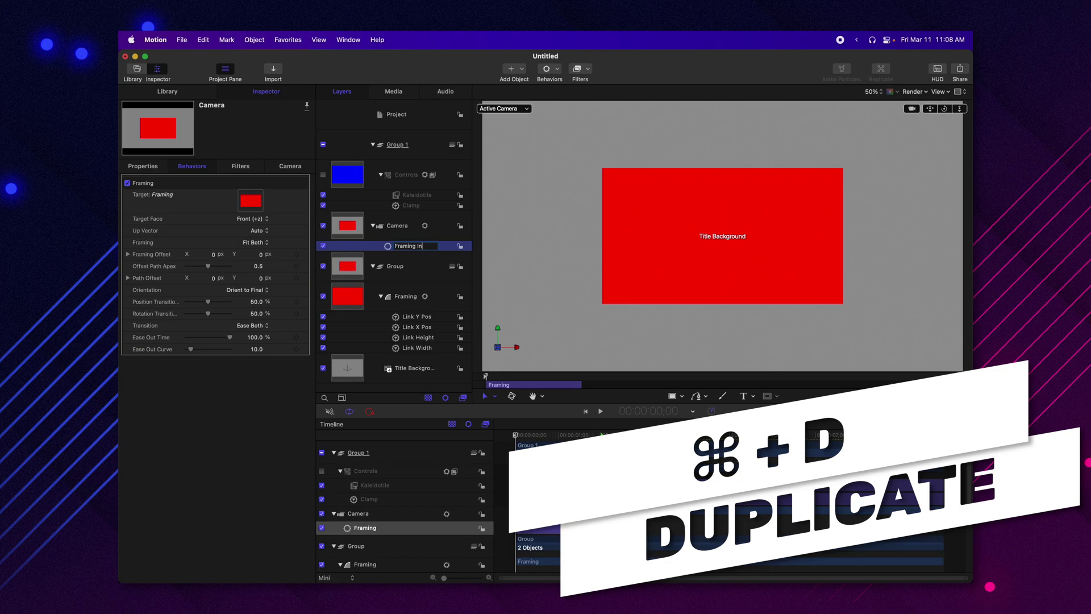
pyautogui.press('super+d')
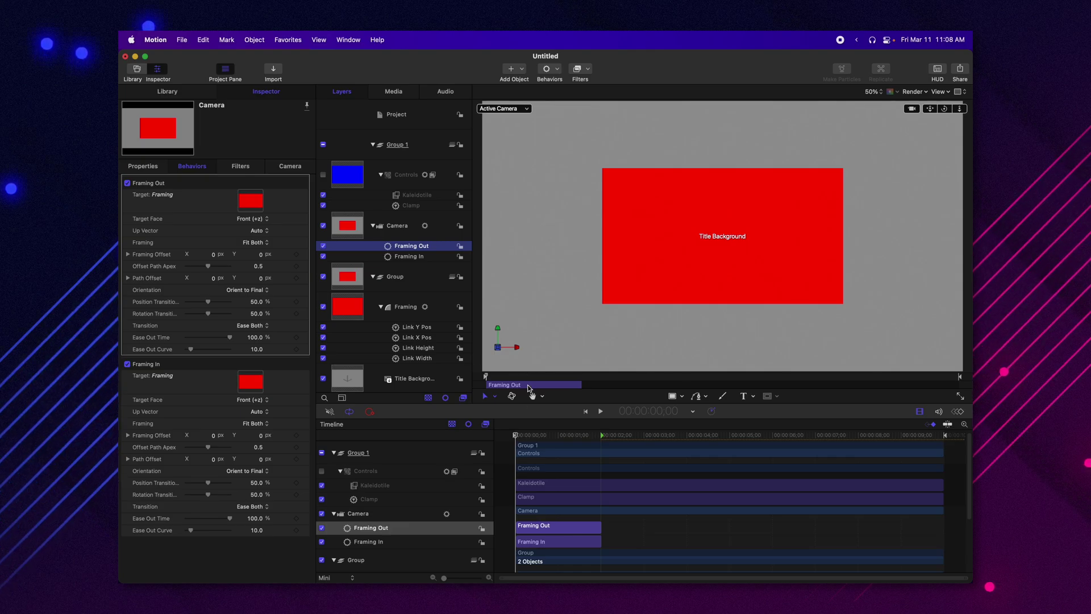
pyautogui.moveTo(528, 388); pyautogui.dragTo(907, 387)
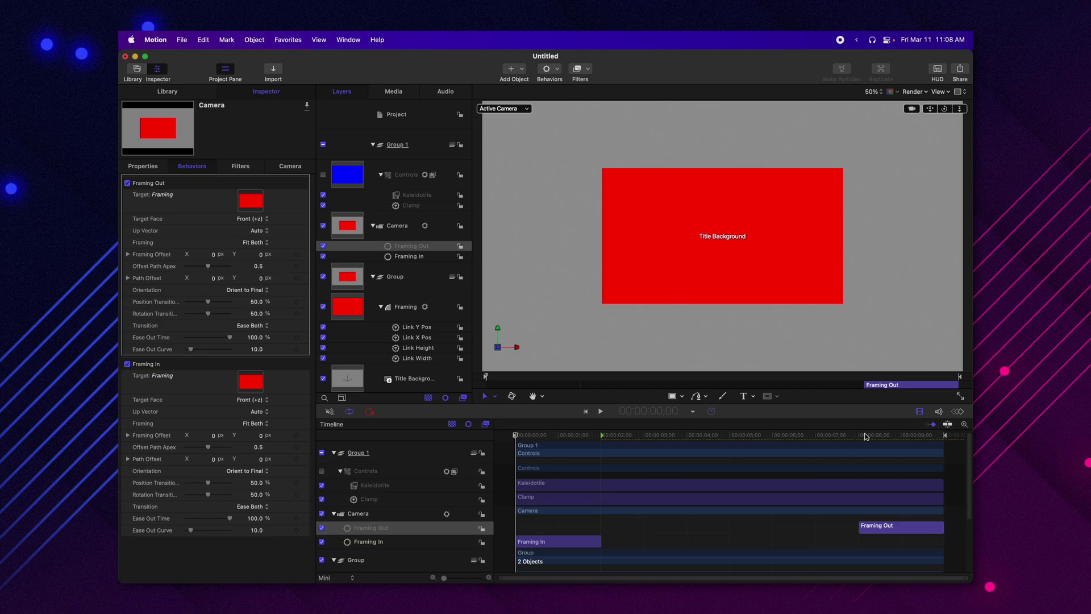
# Add a marker at exactly 8;00 of type Build Out - Optional
pyautogui.moveTo(866, 436); pyautogui.dragTo(862, 436)
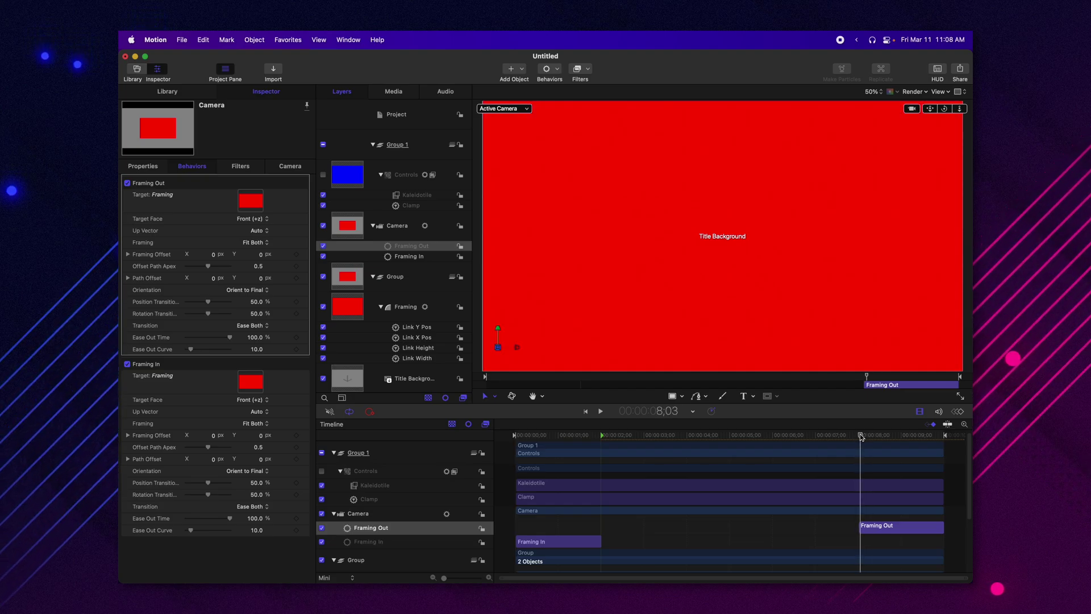
pyautogui.press('Left')
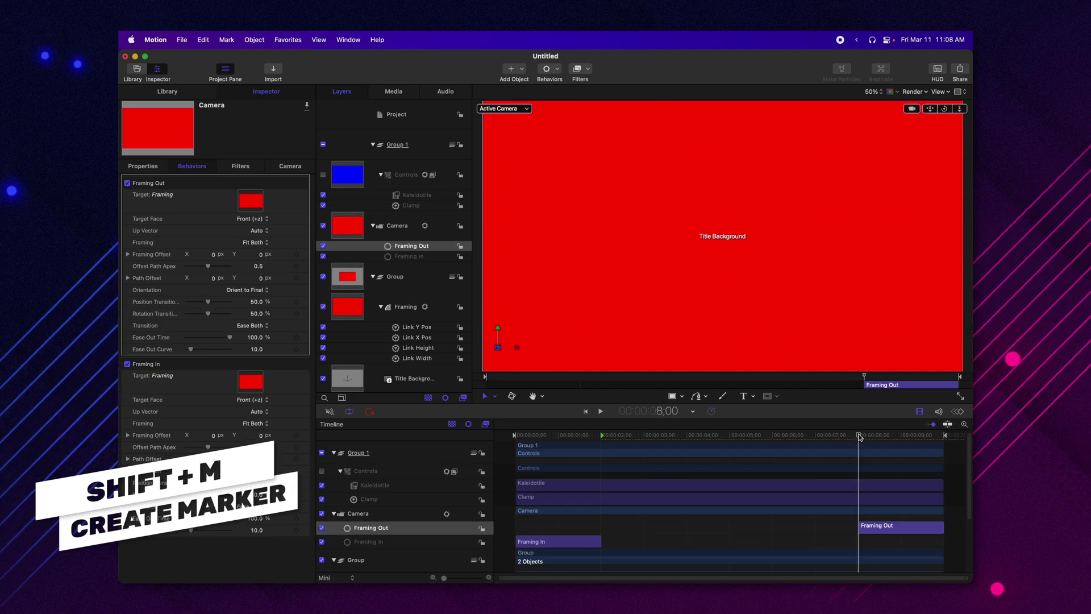
pyautogui.hotkey('shift', 'm')
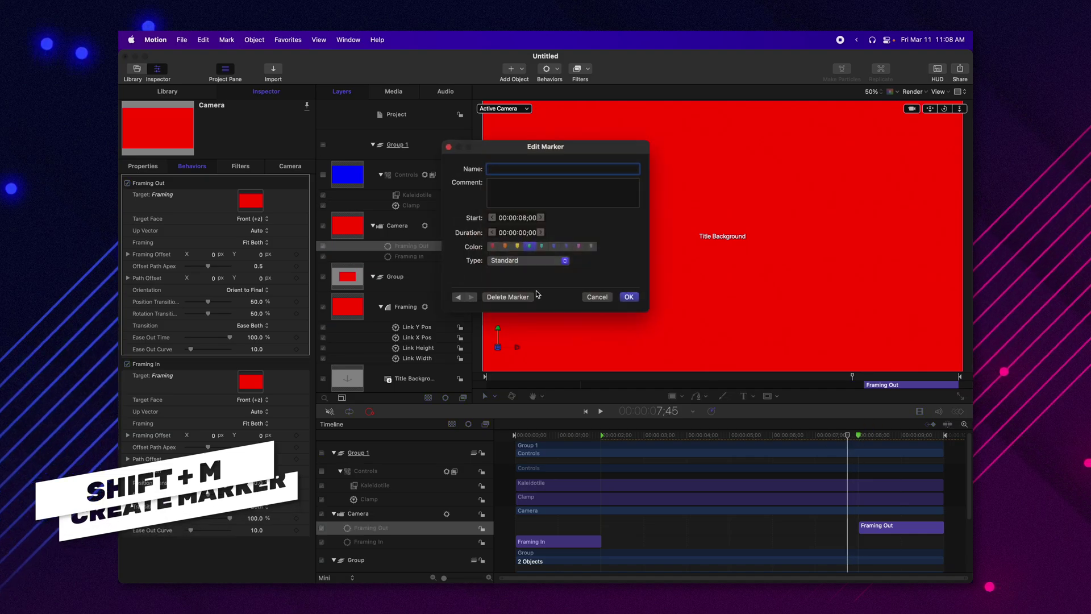
pyautogui.click(520, 262)
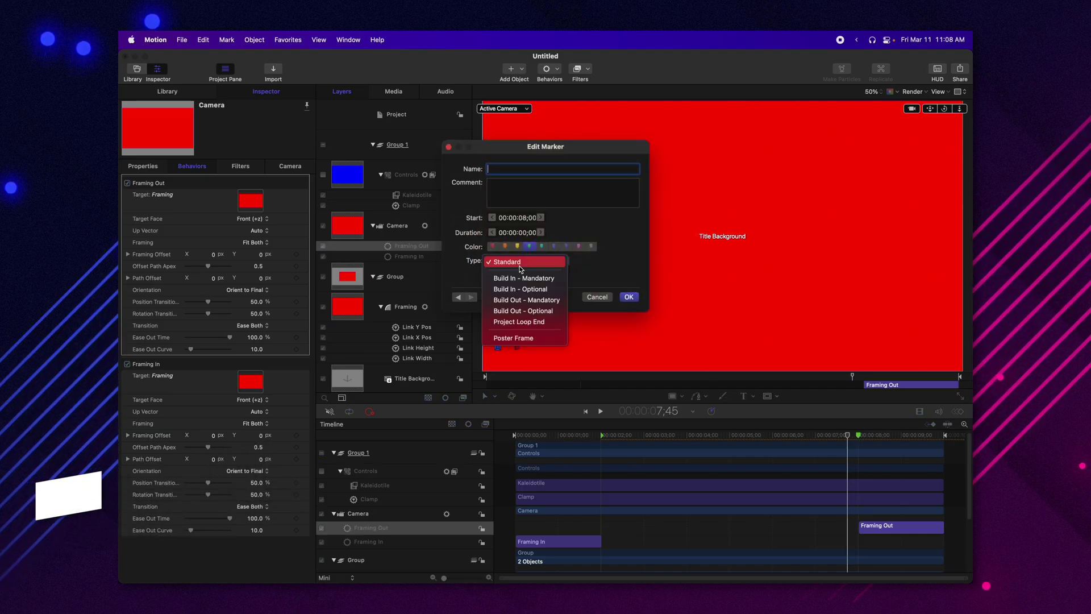
pyautogui.click(532, 311)
# Confirm the marker and preview Framing Out pulling the camera back to Title Background from 8;00
pyautogui.click(628, 299)
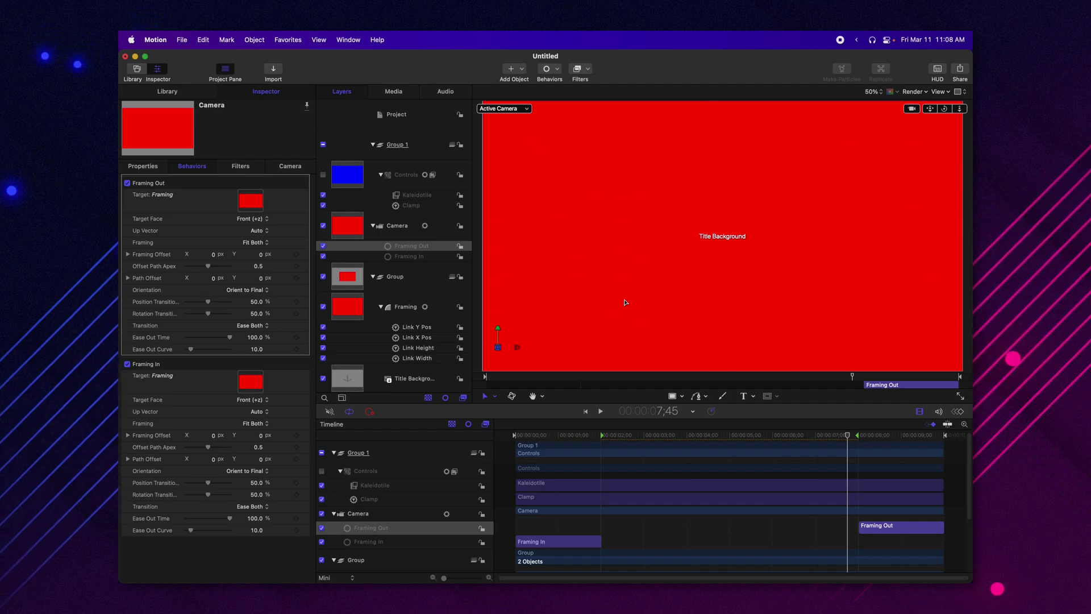
pyautogui.moveTo(576, 437); pyautogui.dragTo(875, 436)
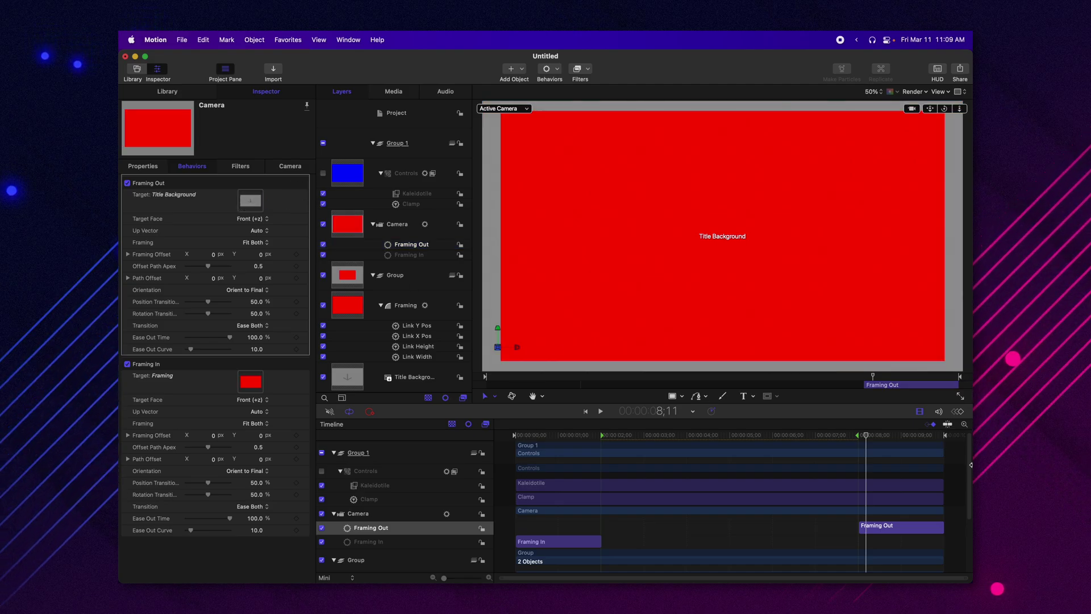
pyautogui.click(860, 437)
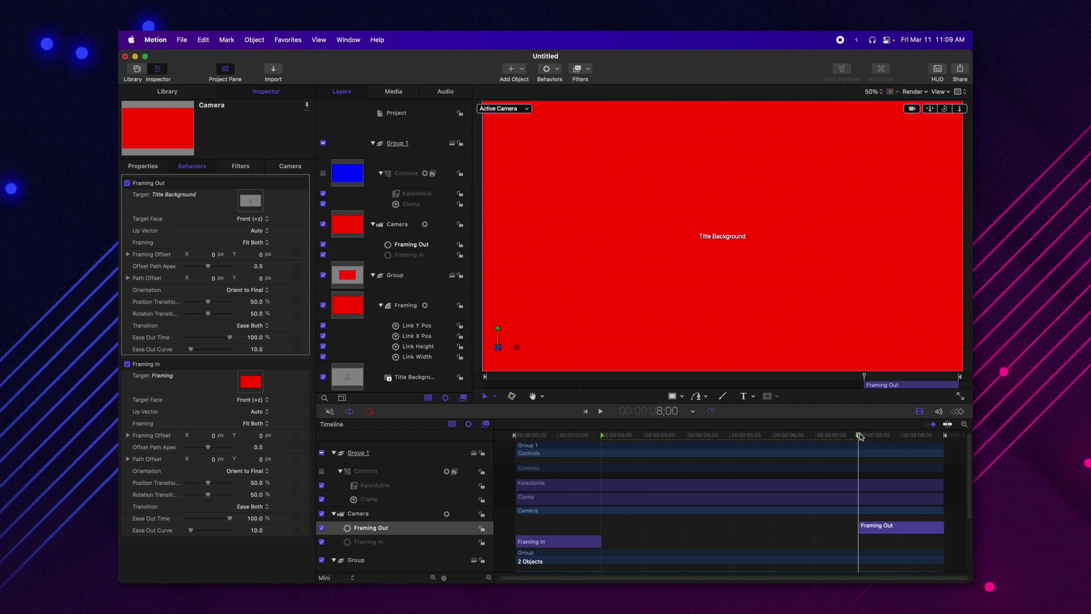
pyautogui.moveTo(868, 436); pyautogui.dragTo(943, 449)
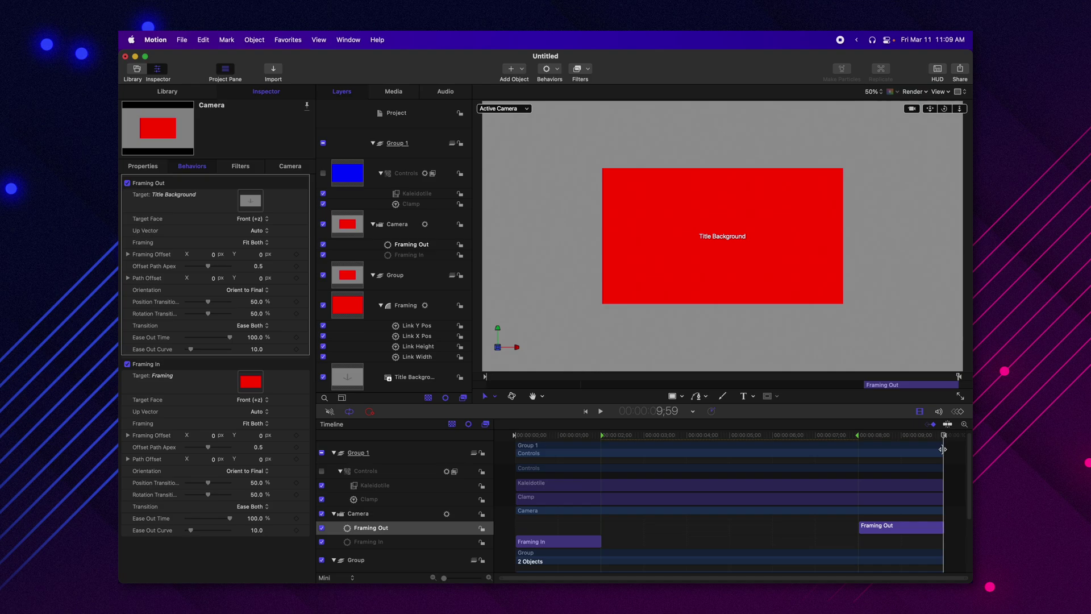
# Switch off the red Framing layer, then select the Kaleidotile filter layer
pyautogui.click(323, 307)
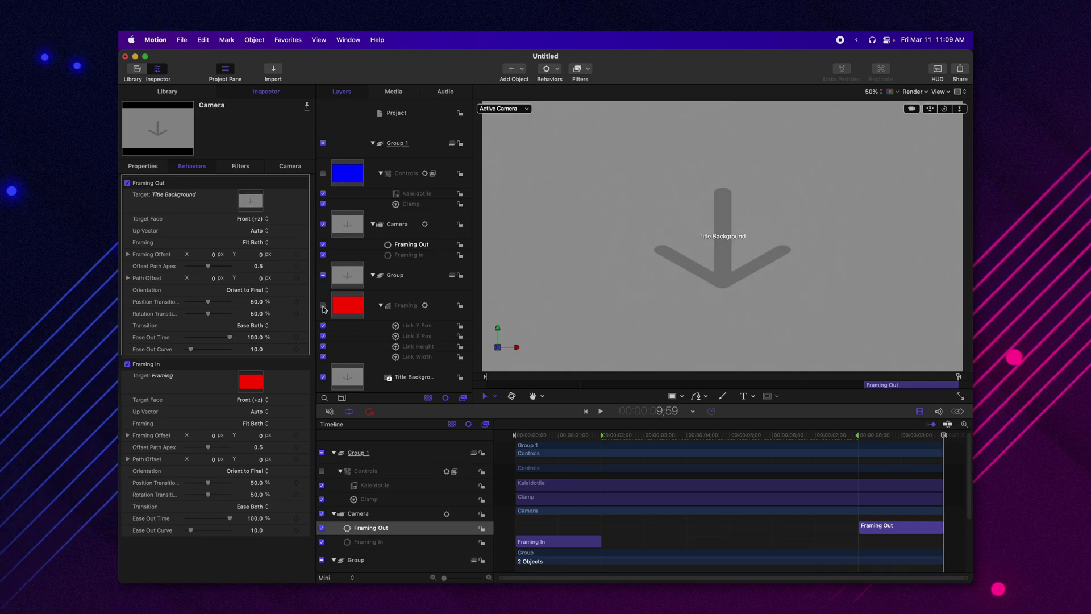
pyautogui.click(435, 194)
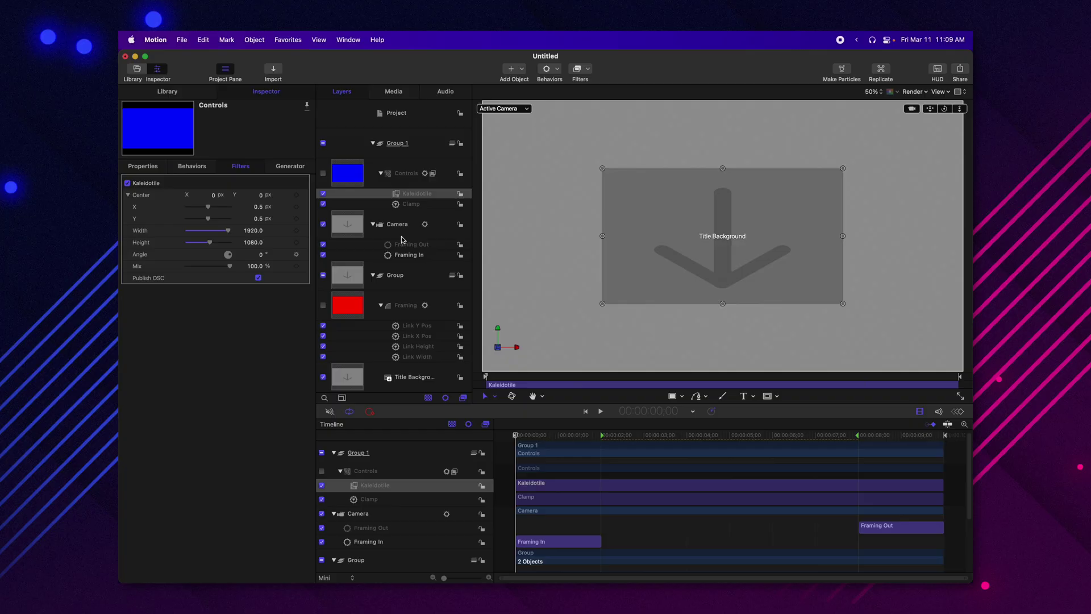
# Rig Framing In's Position Transition to a slider on a new rig
pyautogui.click(415, 254)
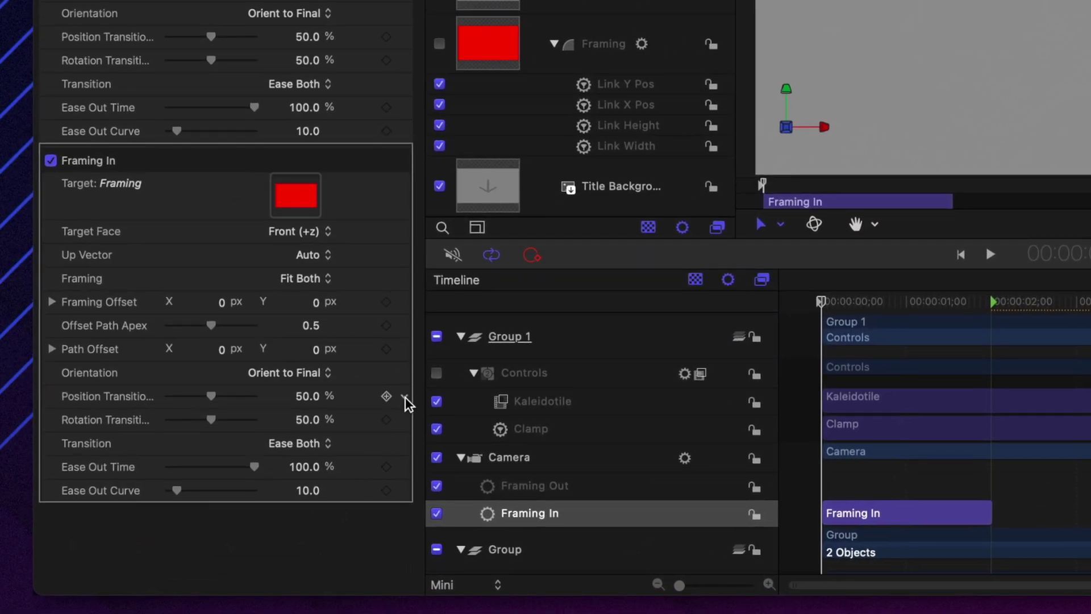
pyautogui.click(405, 397)
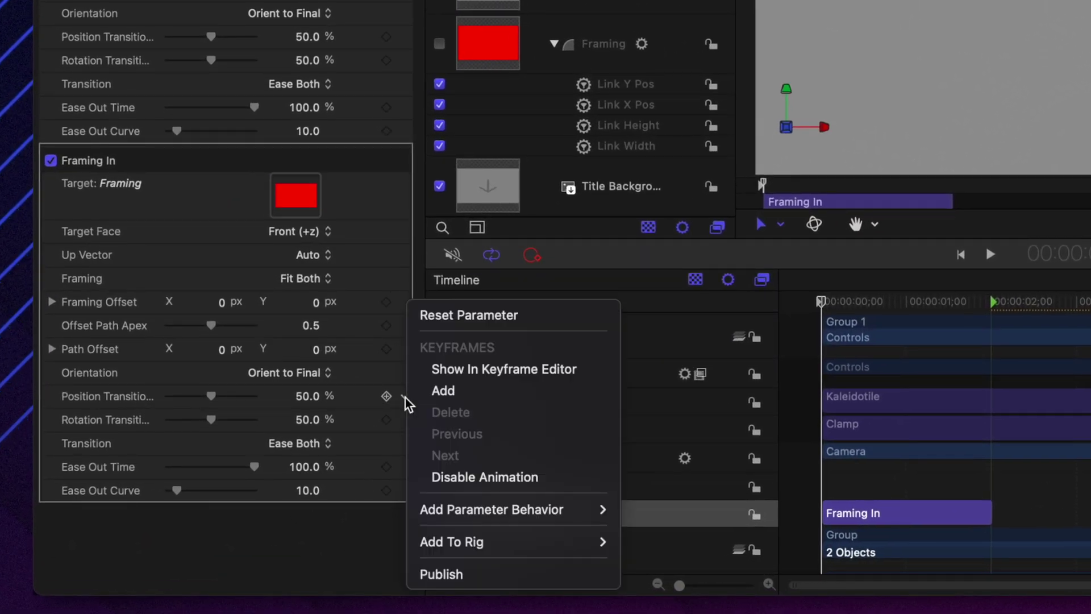
pyautogui.moveTo(545, 541)
pyautogui.moveTo(682, 547)
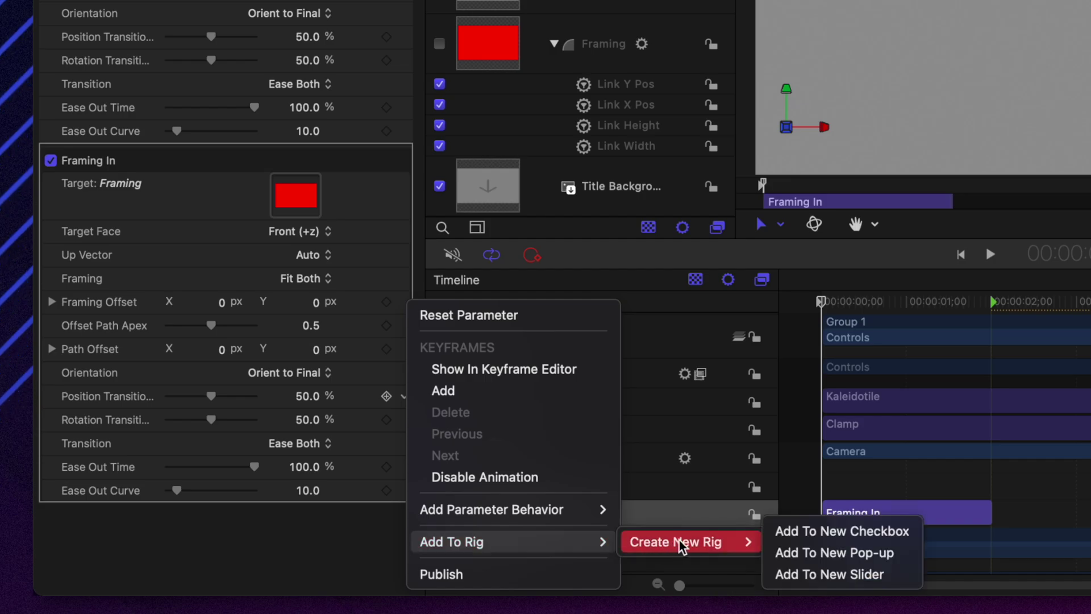
pyautogui.click(802, 574)
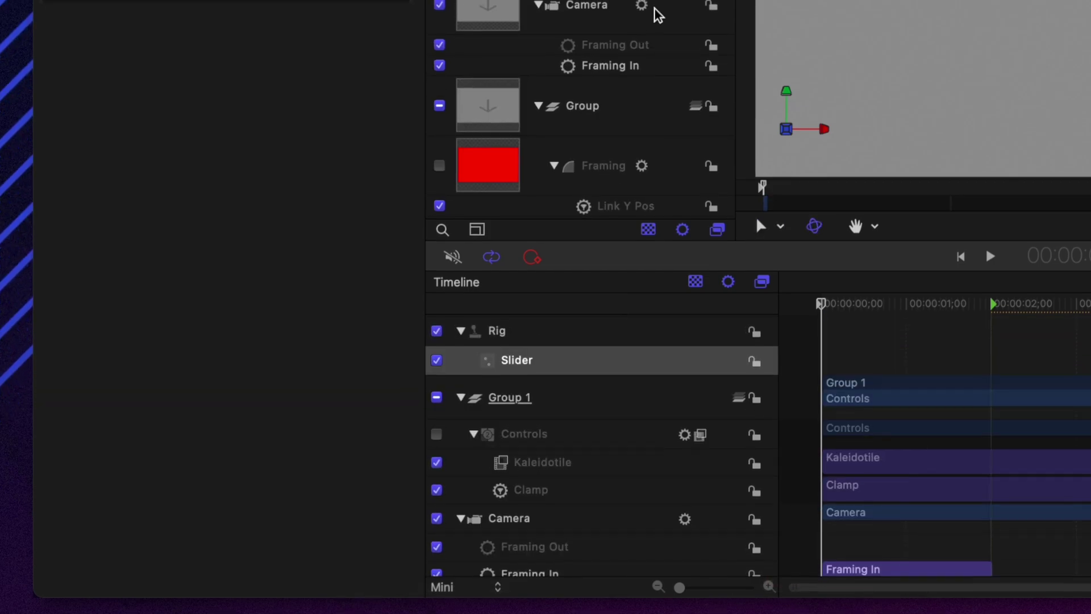
# Link Framing Out's Position Transition to the same rig slider
pyautogui.click(614, 46)
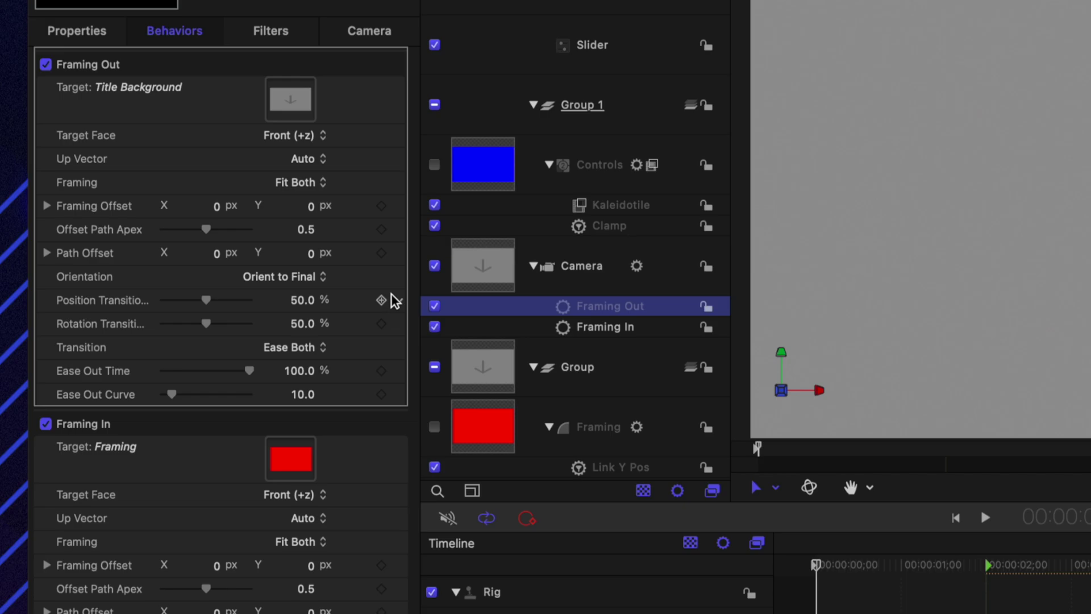
pyautogui.click(398, 300)
pyautogui.moveTo(546, 536)
pyautogui.moveTo(654, 558)
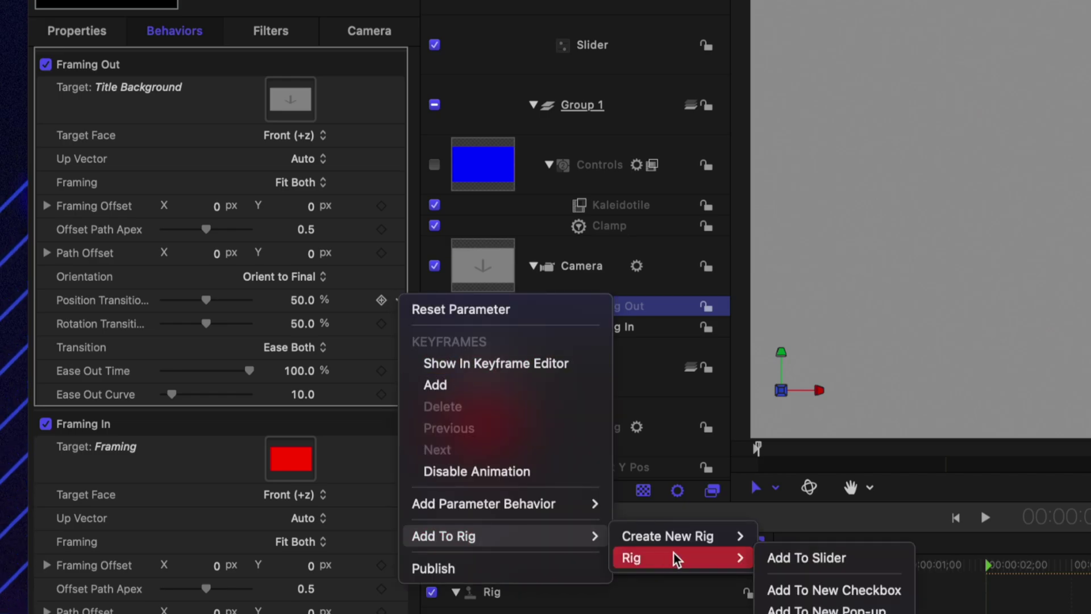
pyautogui.click(804, 558)
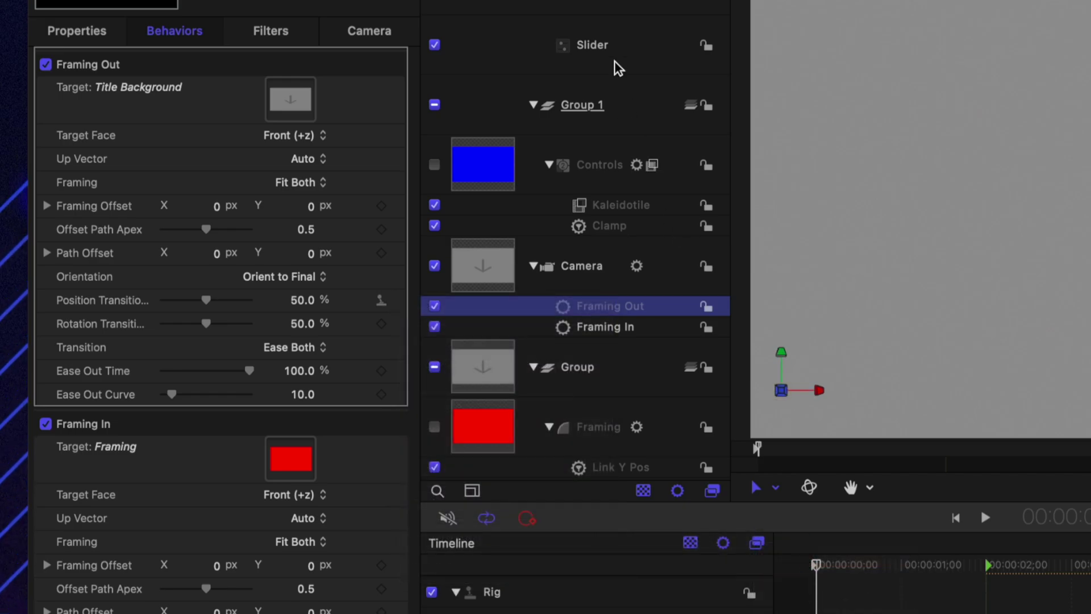
# Rename the rig's Slider layer to Speed
pyautogui.doubleClick(591, 45)
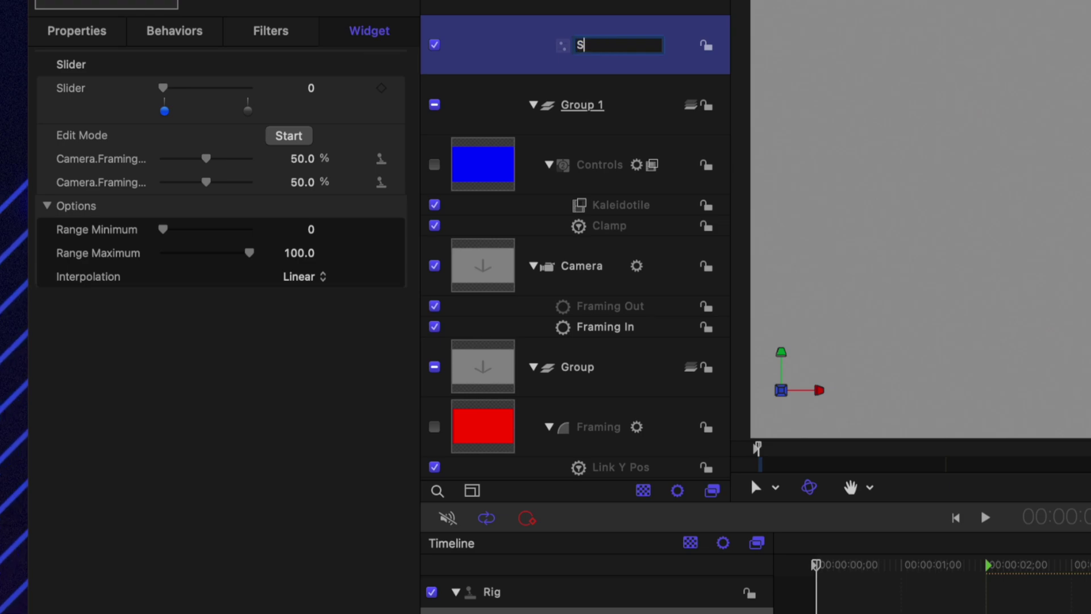
pyautogui.write('Speed')
pyautogui.press('Return')
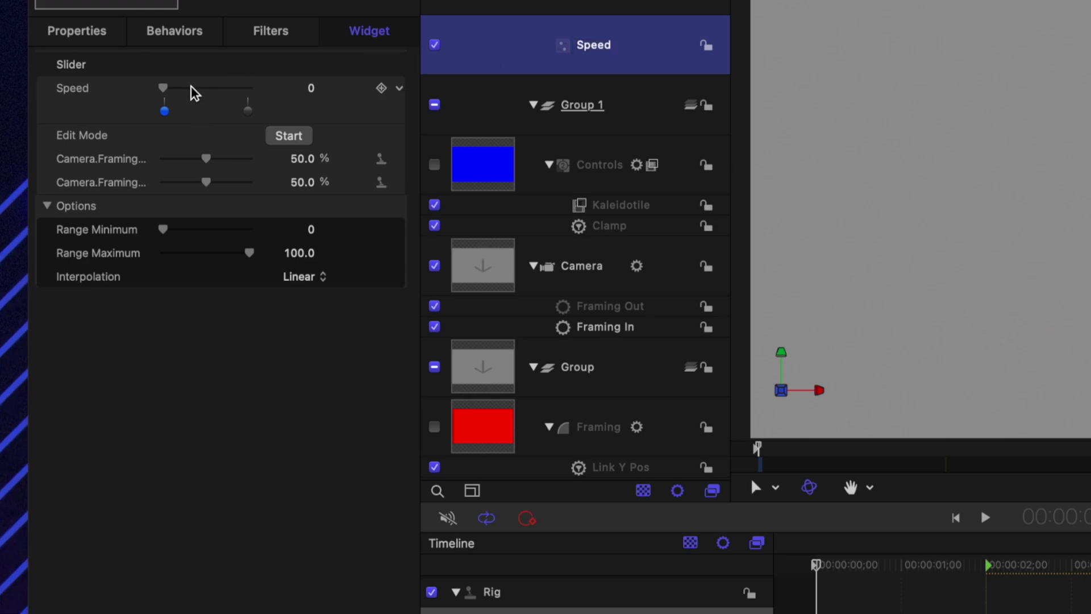
# Set Speed snapshots at 0 and 100 driving the transitions 0%–100%, then test a midpoint
pyautogui.click(247, 111)
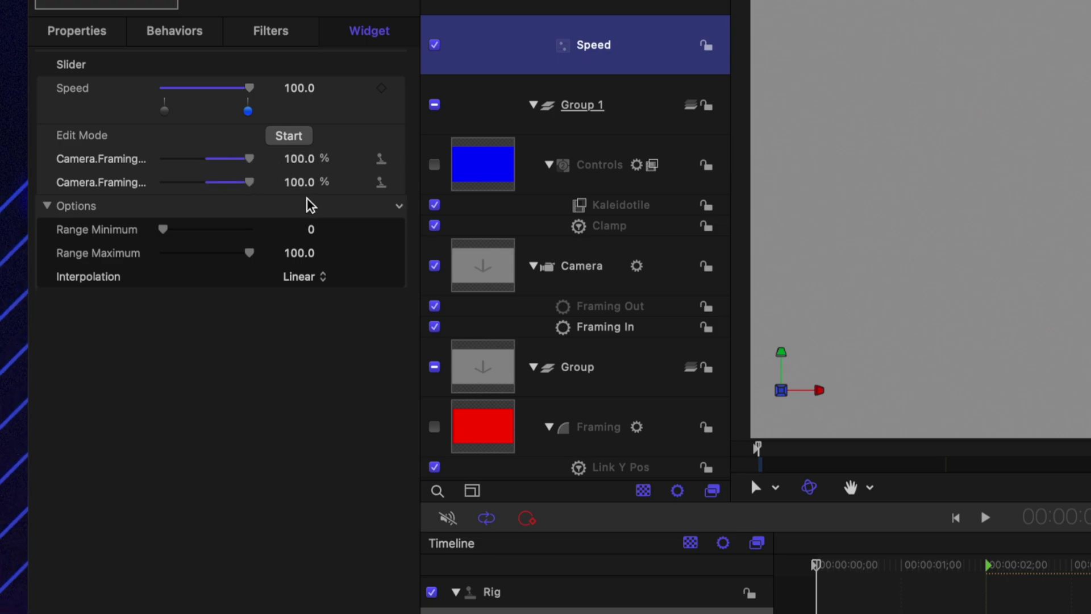
pyautogui.moveTo(233, 87); pyautogui.dragTo(128, 90)
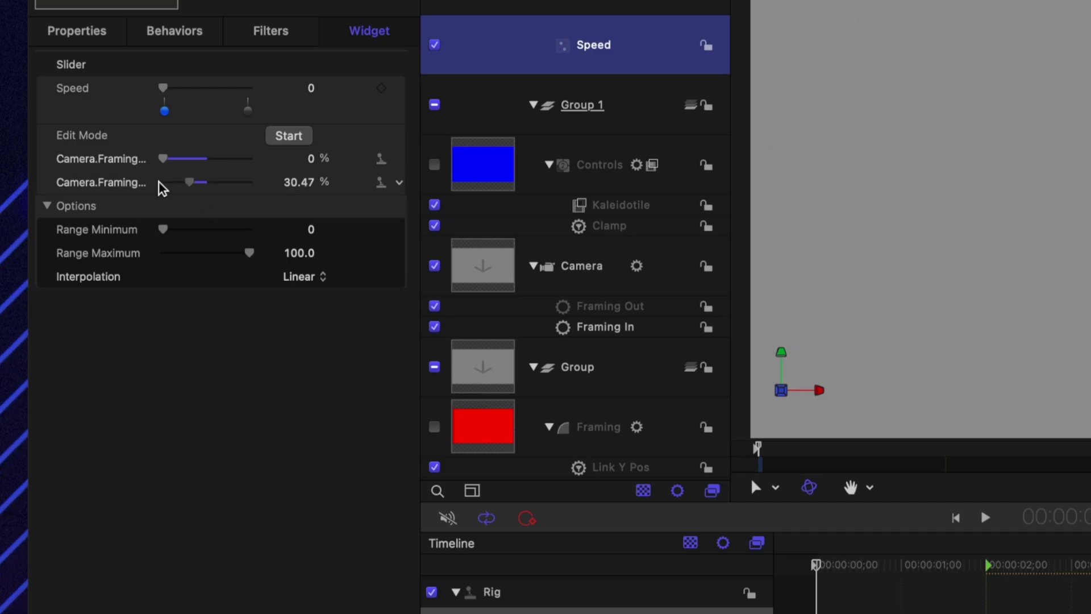
pyautogui.moveTo(162, 87); pyautogui.dragTo(267, 94)
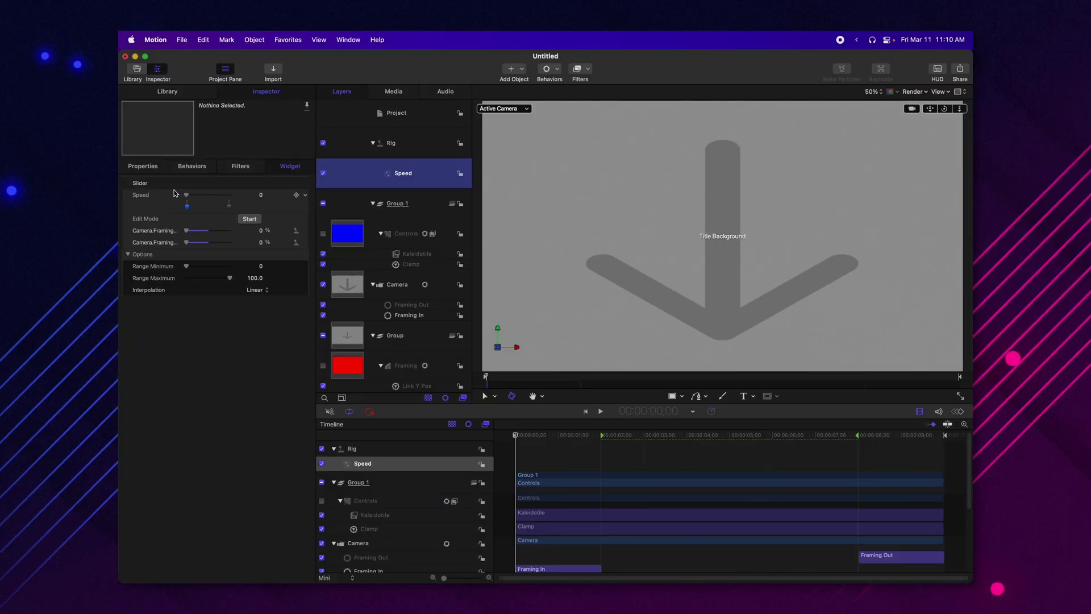
pyautogui.moveTo(186, 194); pyautogui.dragTo(221, 212)
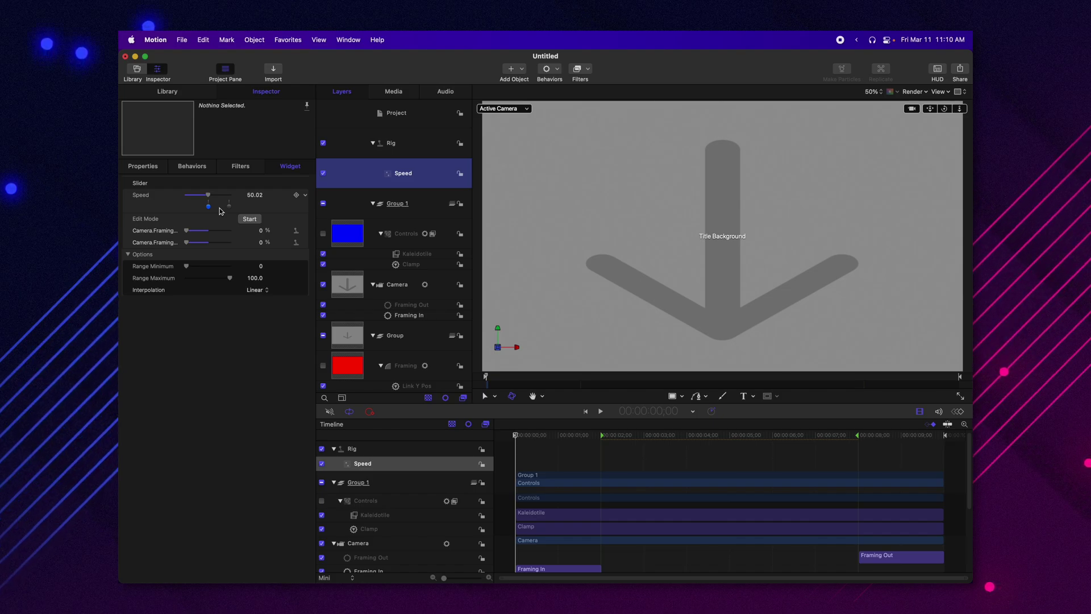
# Set Speed to 1.0 with a 2.0 maximum and publish it for Final Cut Pro
pyautogui.click(256, 195)
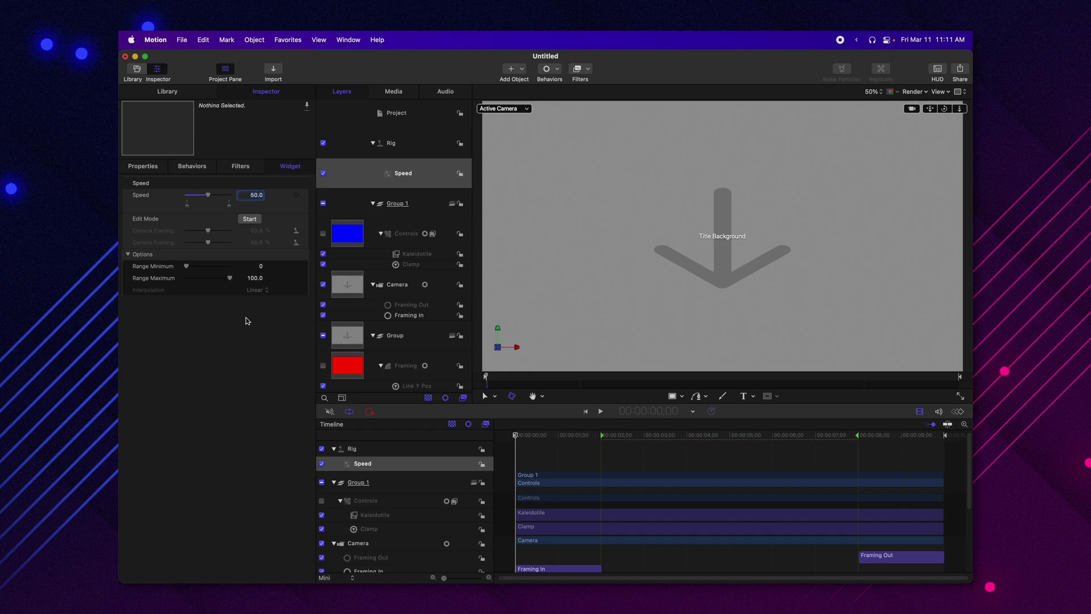
pyautogui.press('Return')
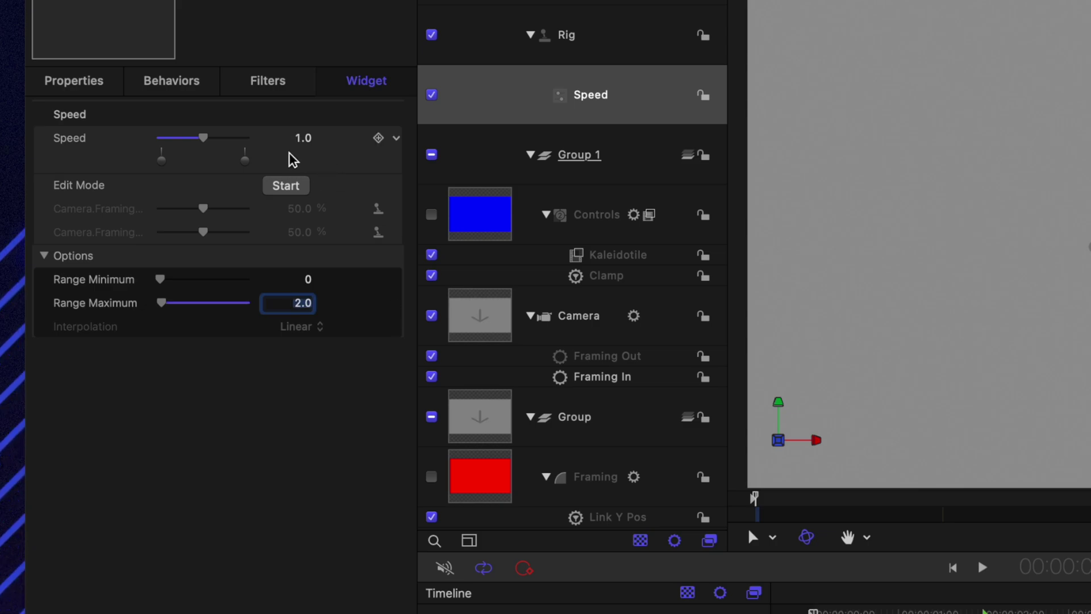
pyautogui.moveTo(239, 138); pyautogui.dragTo(272, 139)
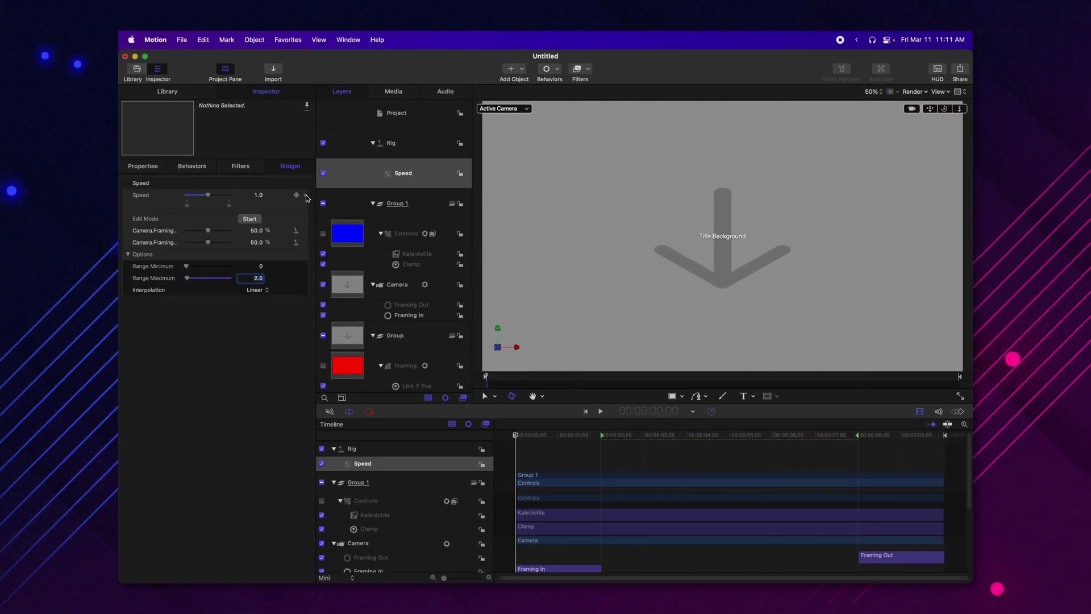
pyautogui.click(307, 196)
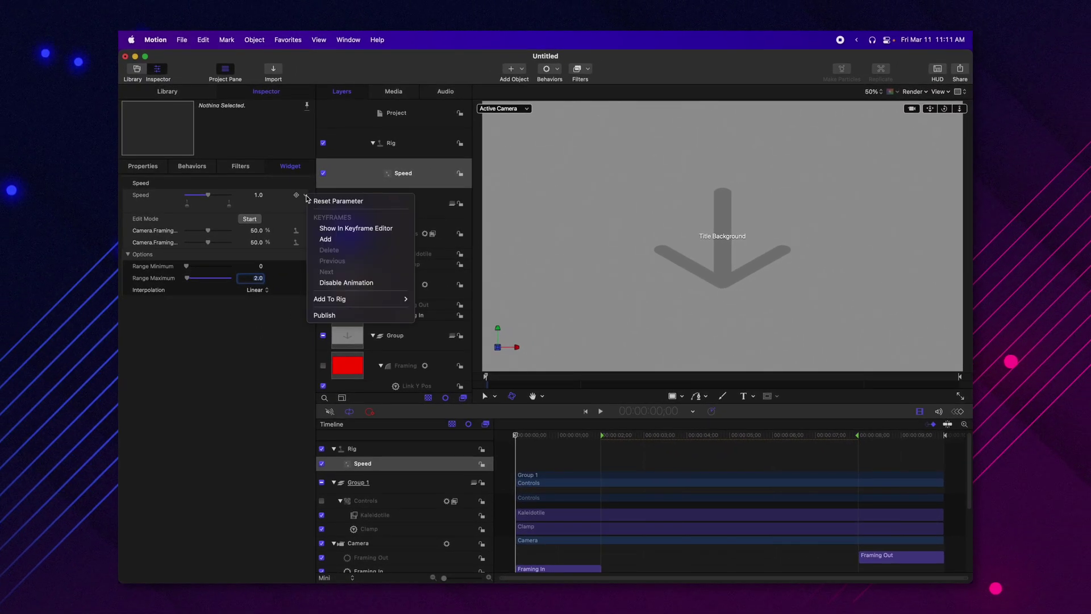
pyautogui.click(333, 316)
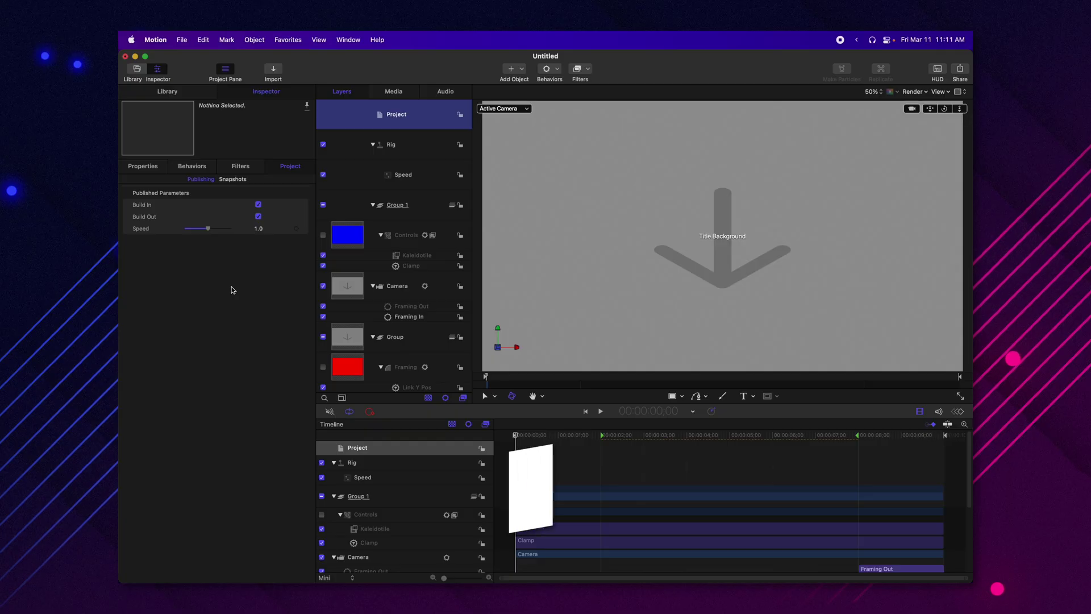
# Save the title as template 'Zoom Tool' in the Tutorials category
pyautogui.press('super+s')
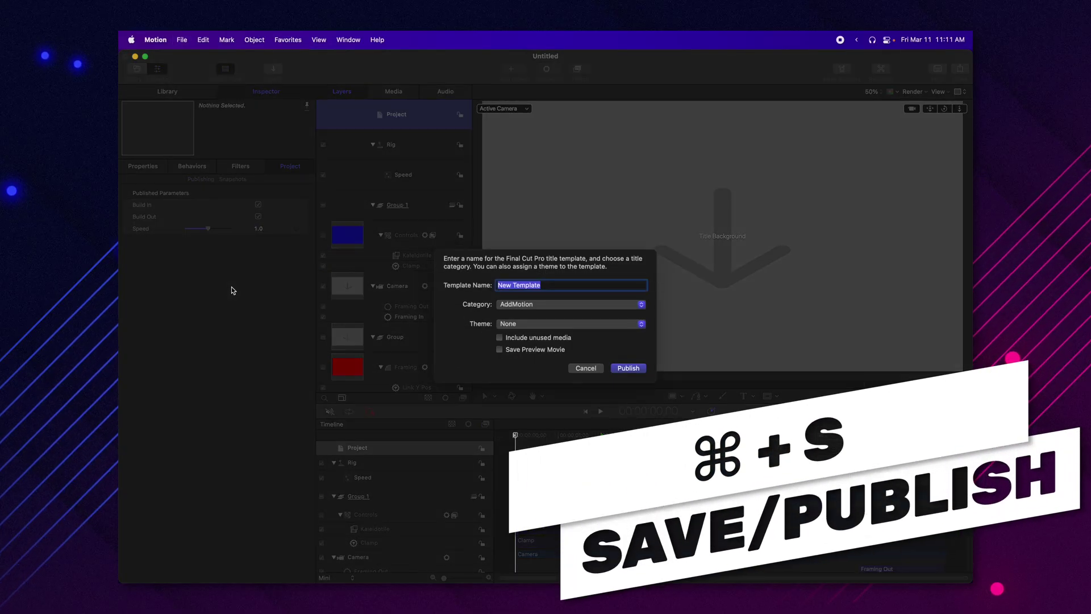
pyautogui.write('Zoom Tool')
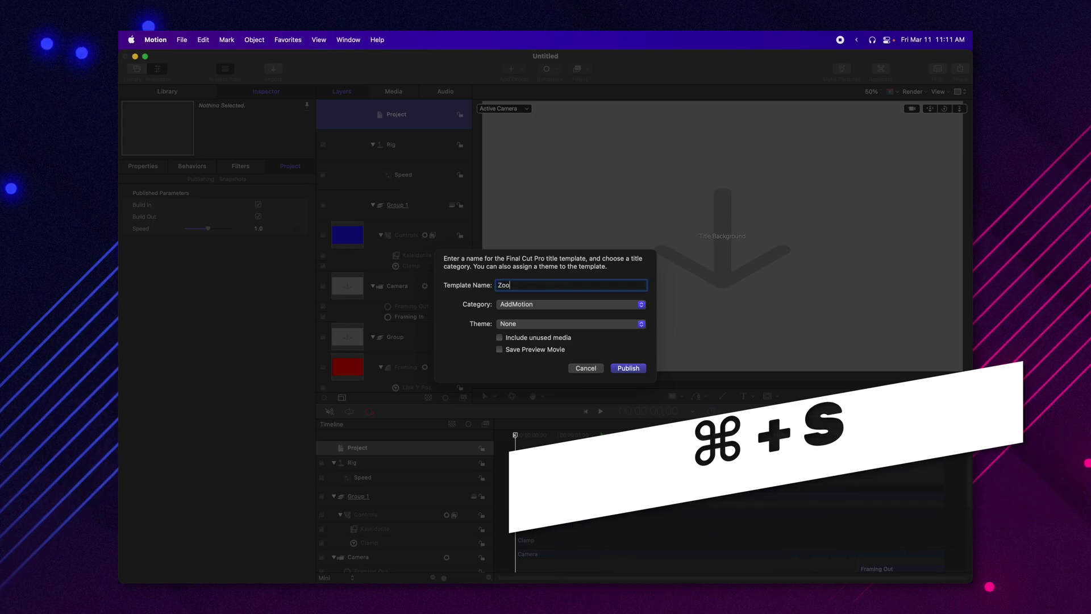
pyautogui.click(554, 305)
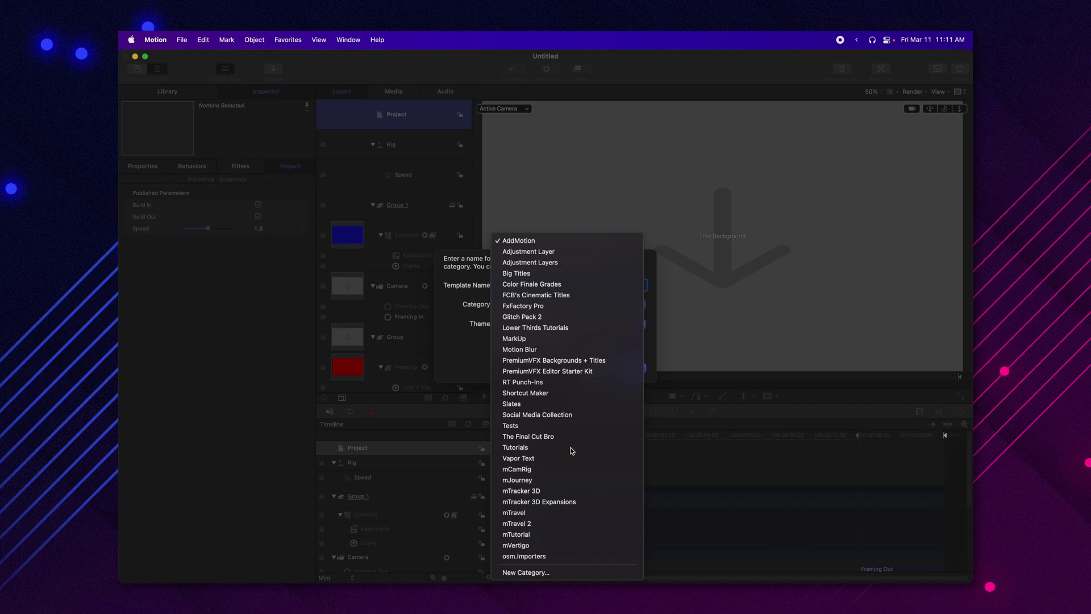
pyautogui.click(571, 447)
pyautogui.click(628, 368)
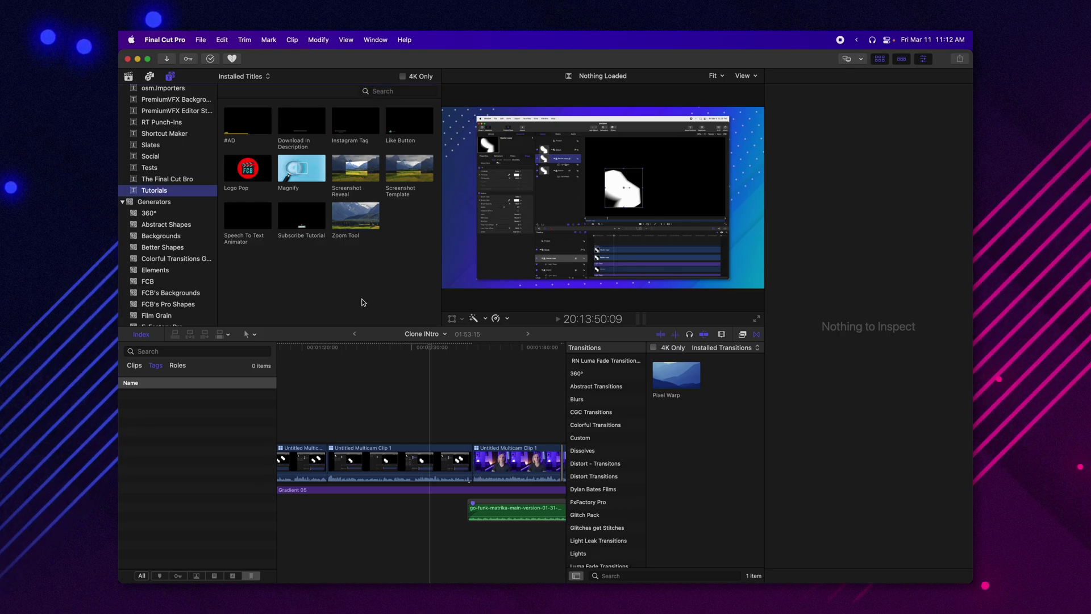
# Drop the Zoom Tool title above the Clone Intro clips and play back its zoom
pyautogui.moveTo(356, 235); pyautogui.dragTo(334, 382)
pyautogui.press('space')
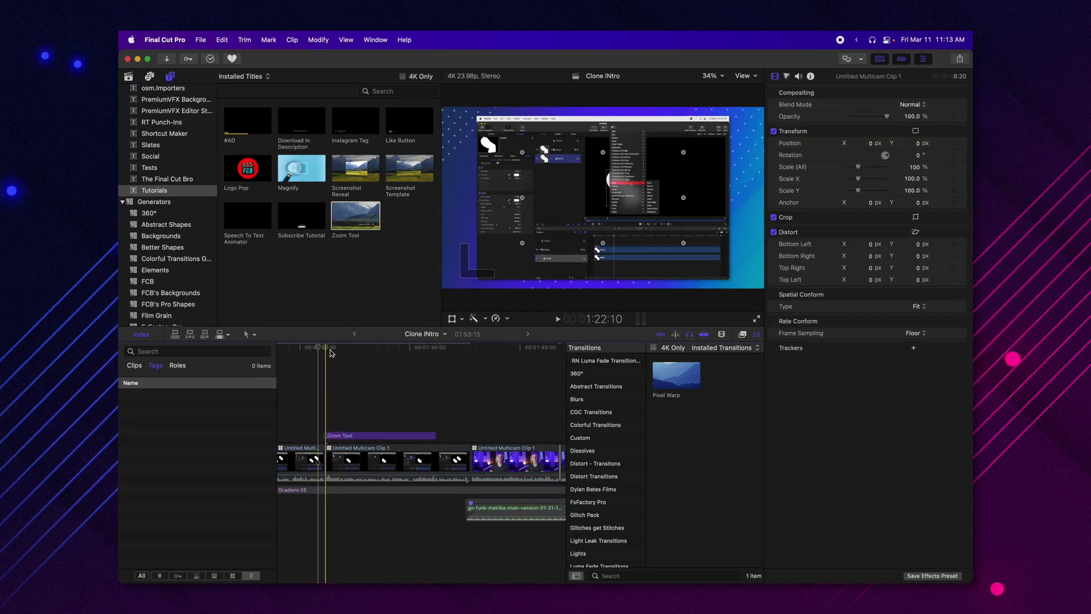
pyautogui.press('space')
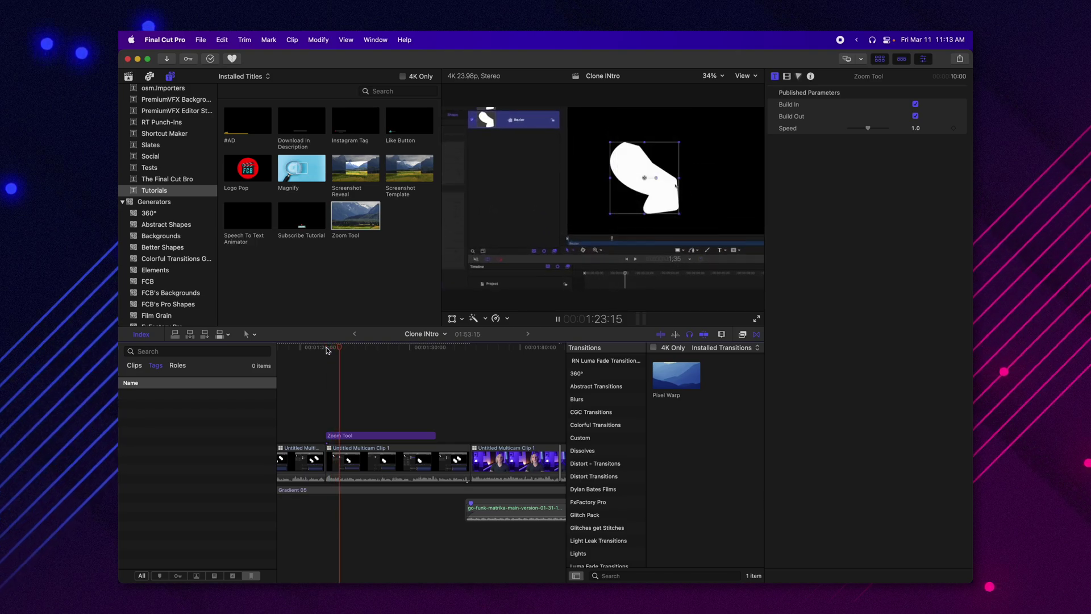
pyautogui.click(416, 349)
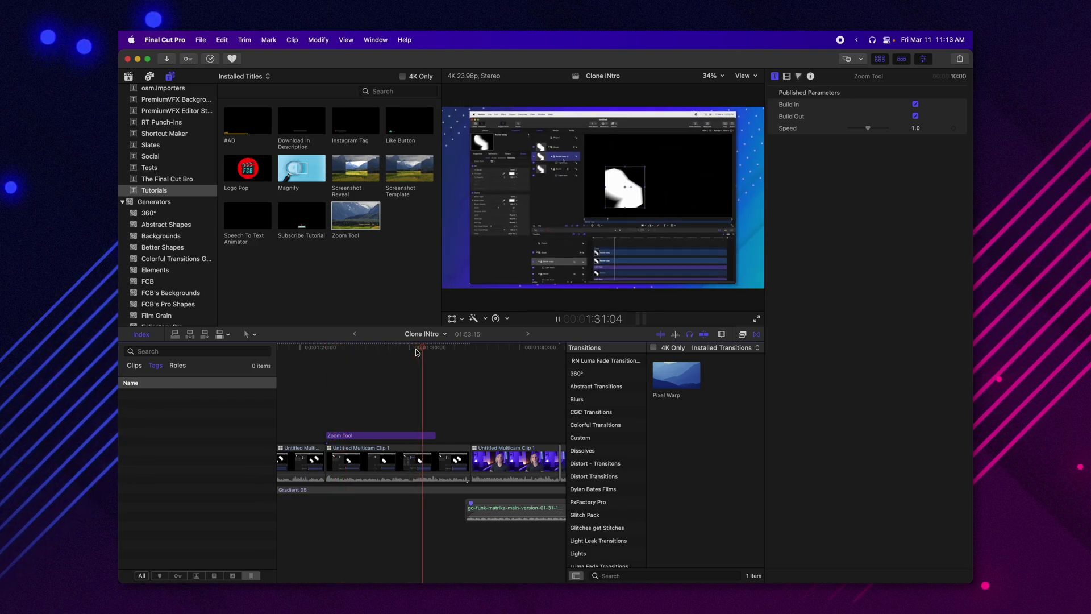
pyautogui.press('space')
pyautogui.click(390, 435)
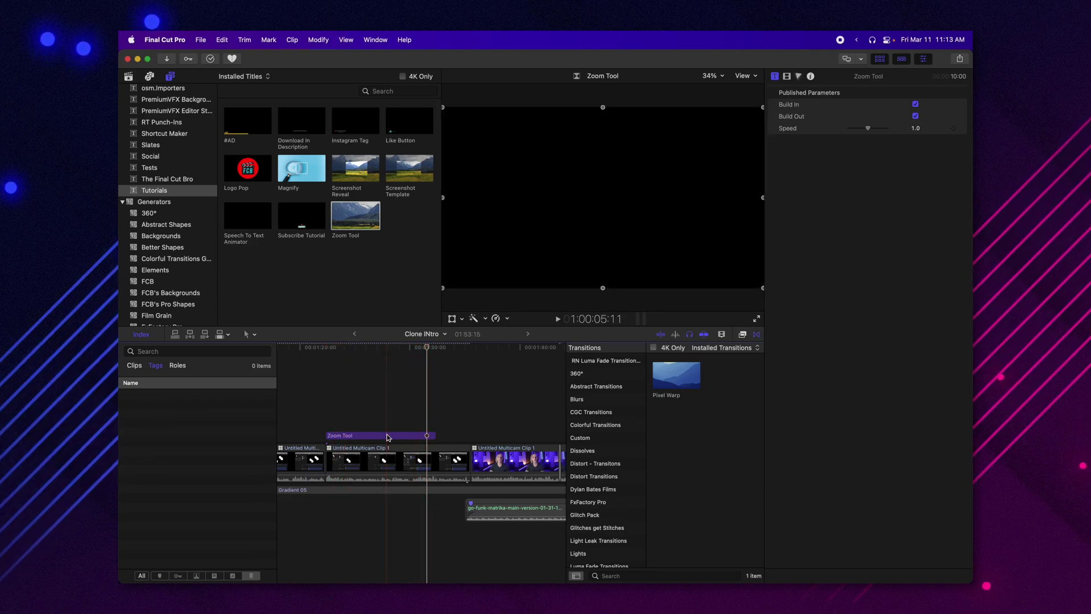
pyautogui.click(398, 349)
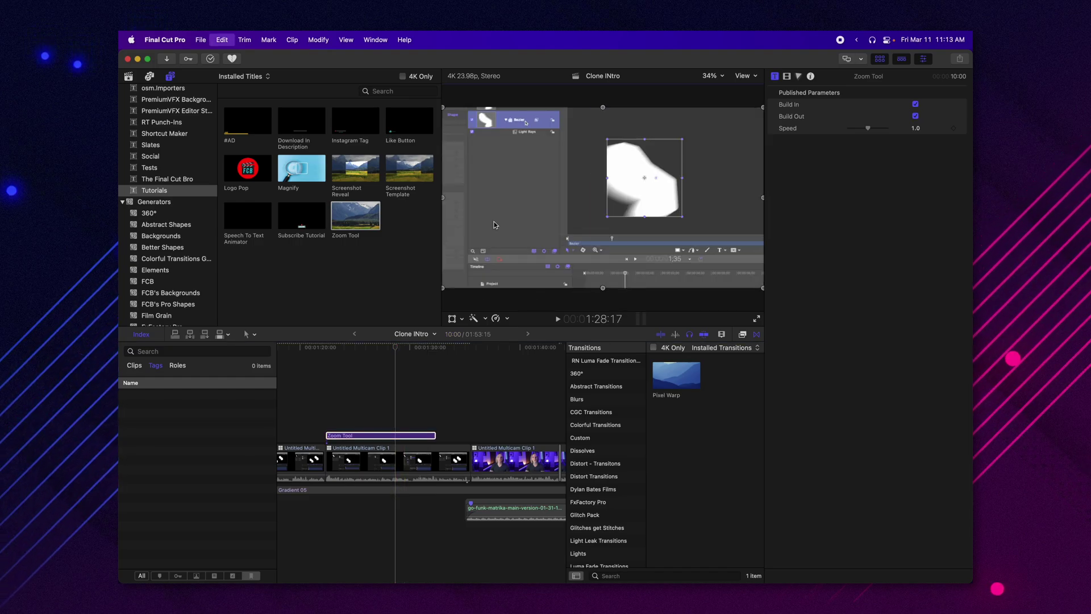
# Play the Zoom Tool title from its start at Speed 1.0
pyautogui.click(336, 347)
pyautogui.moveTo(336, 348); pyautogui.dragTo(331, 349)
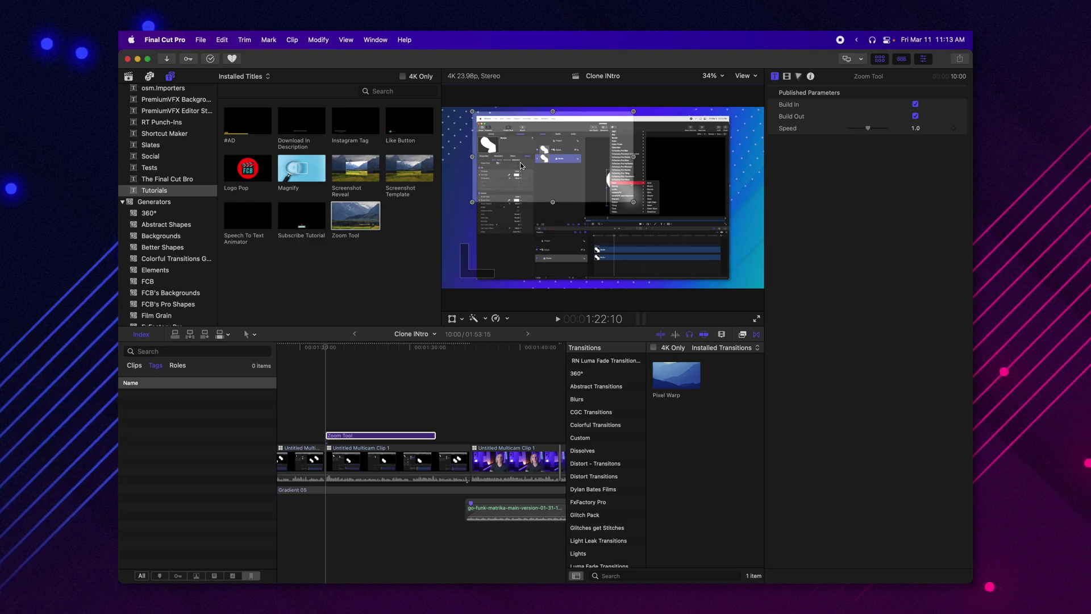
pyautogui.press('space')
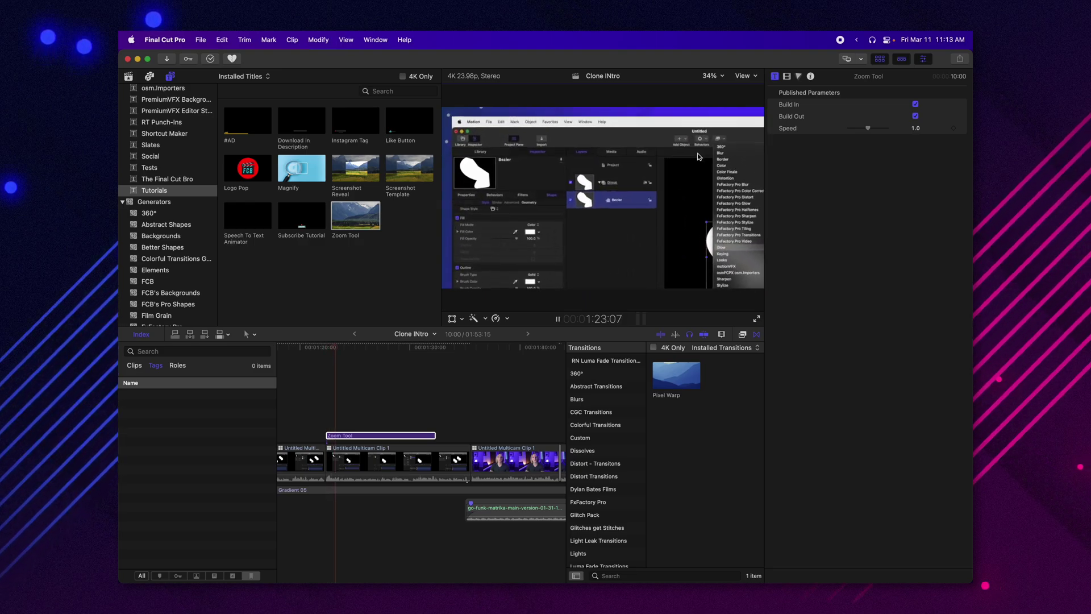
pyautogui.press('space')
# Raise the title's Speed to 2.0 and replay it from the title start
pyautogui.moveTo(868, 128); pyautogui.dragTo(888, 128)
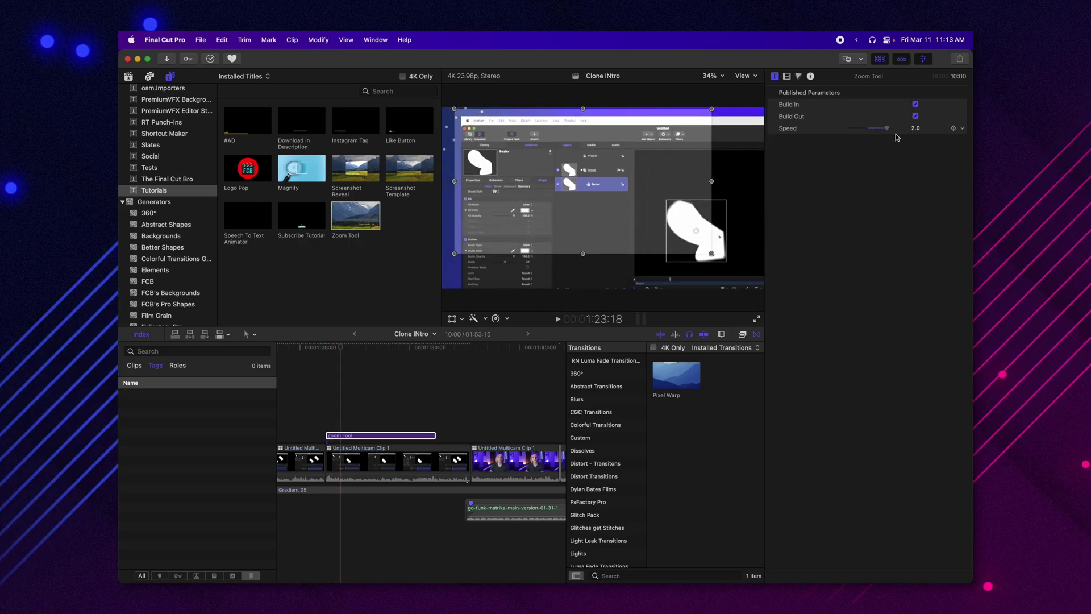
pyautogui.click(328, 348)
pyautogui.press('space')
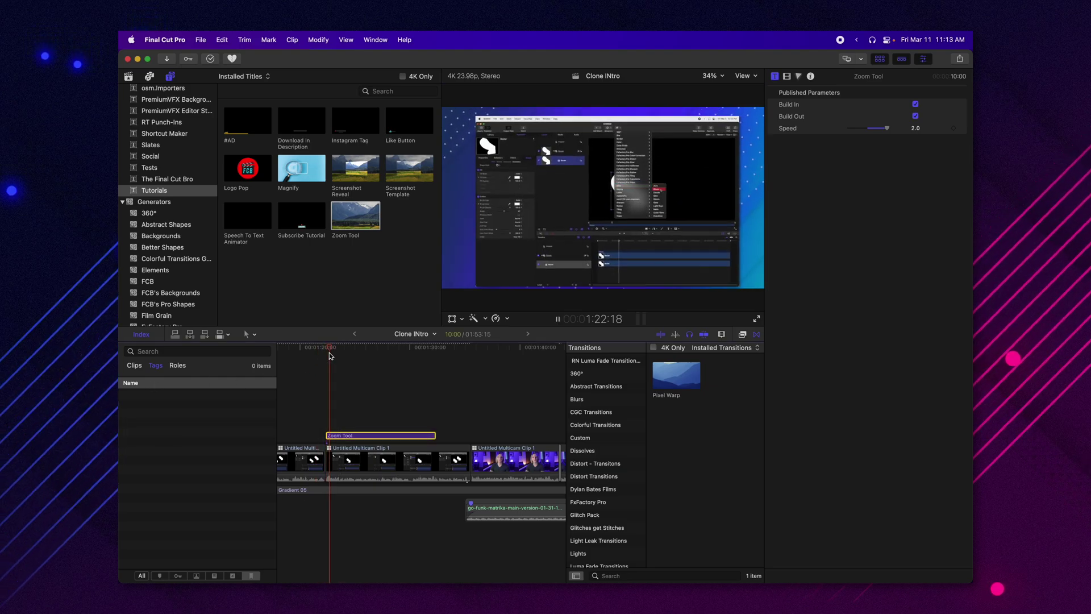